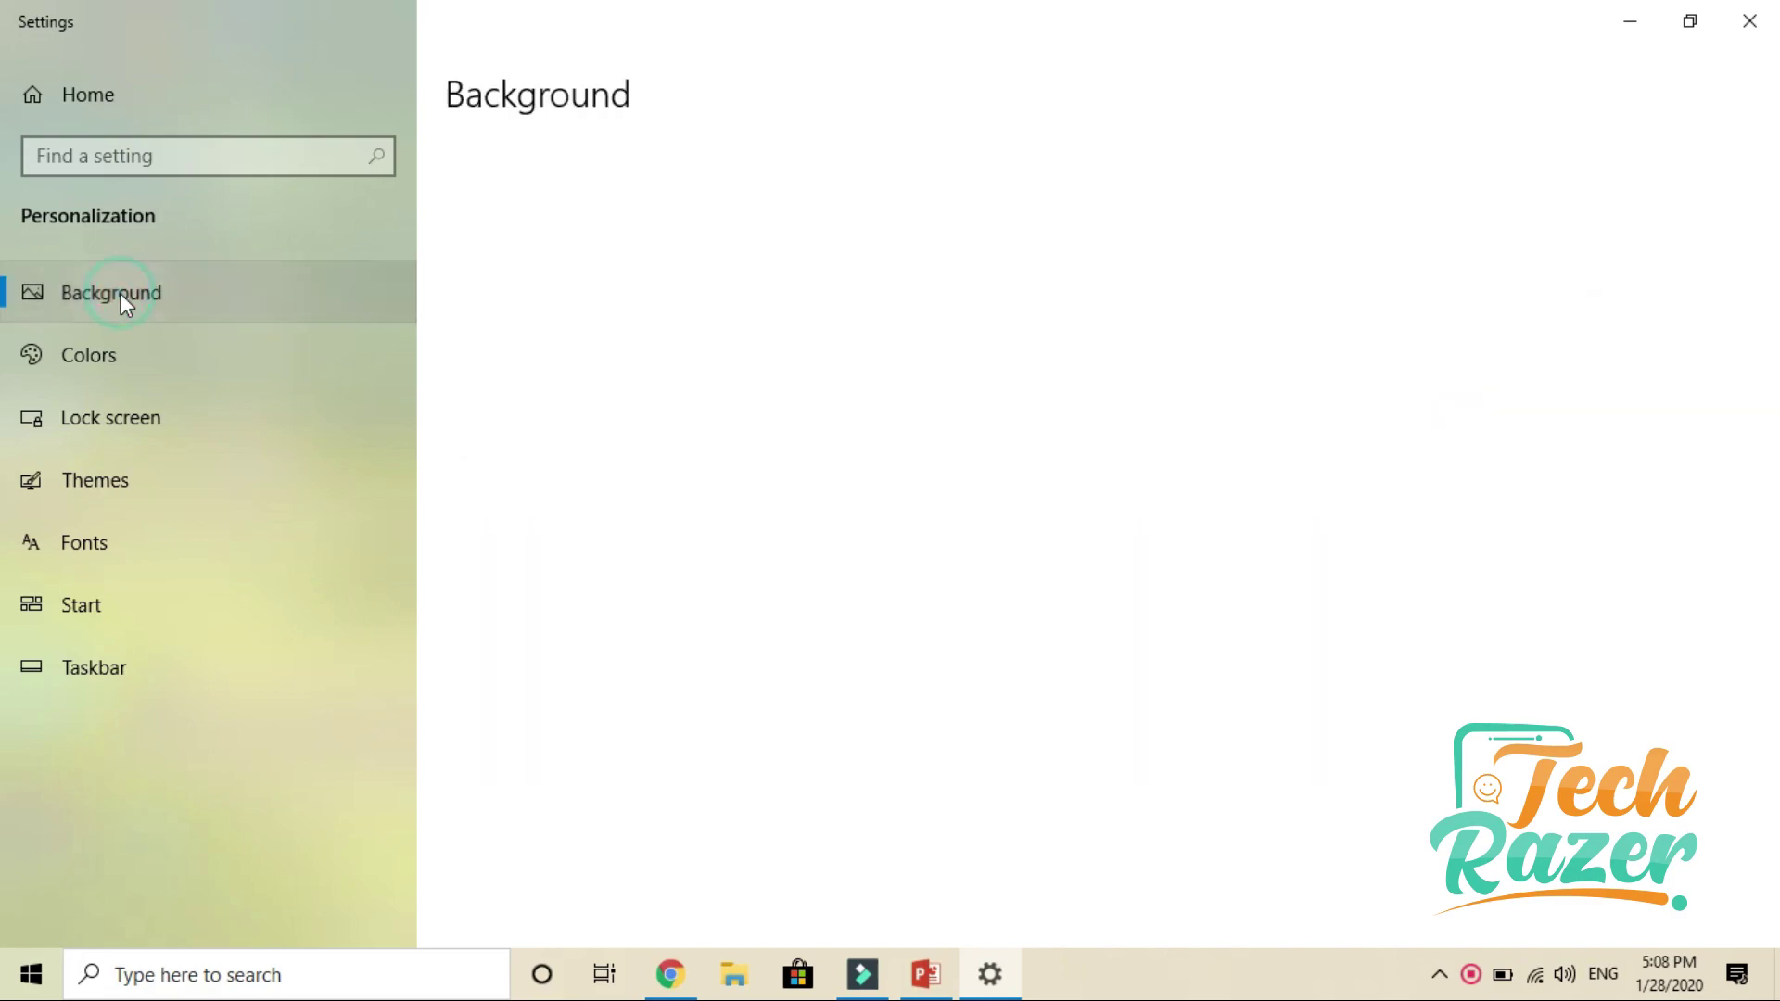
- In the Colors settings, switch the color mode to Dark and restore it to Light
click(104, 356)
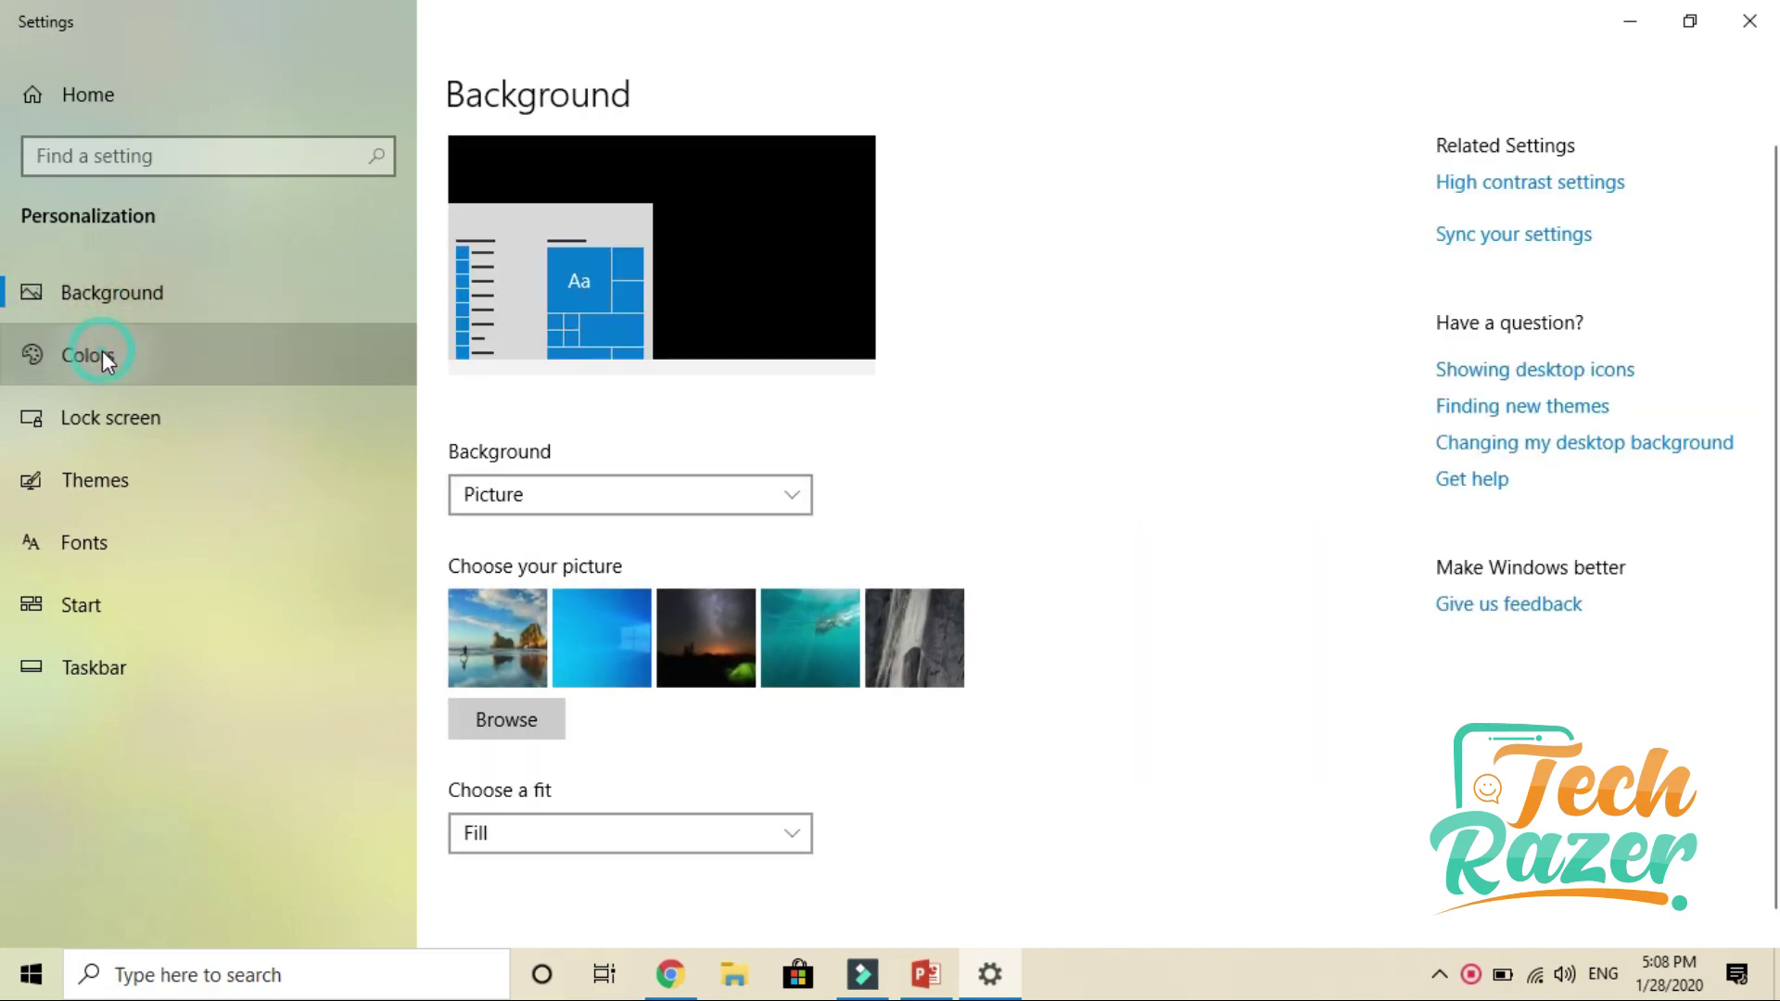
scroll(696, 552, down, 3)
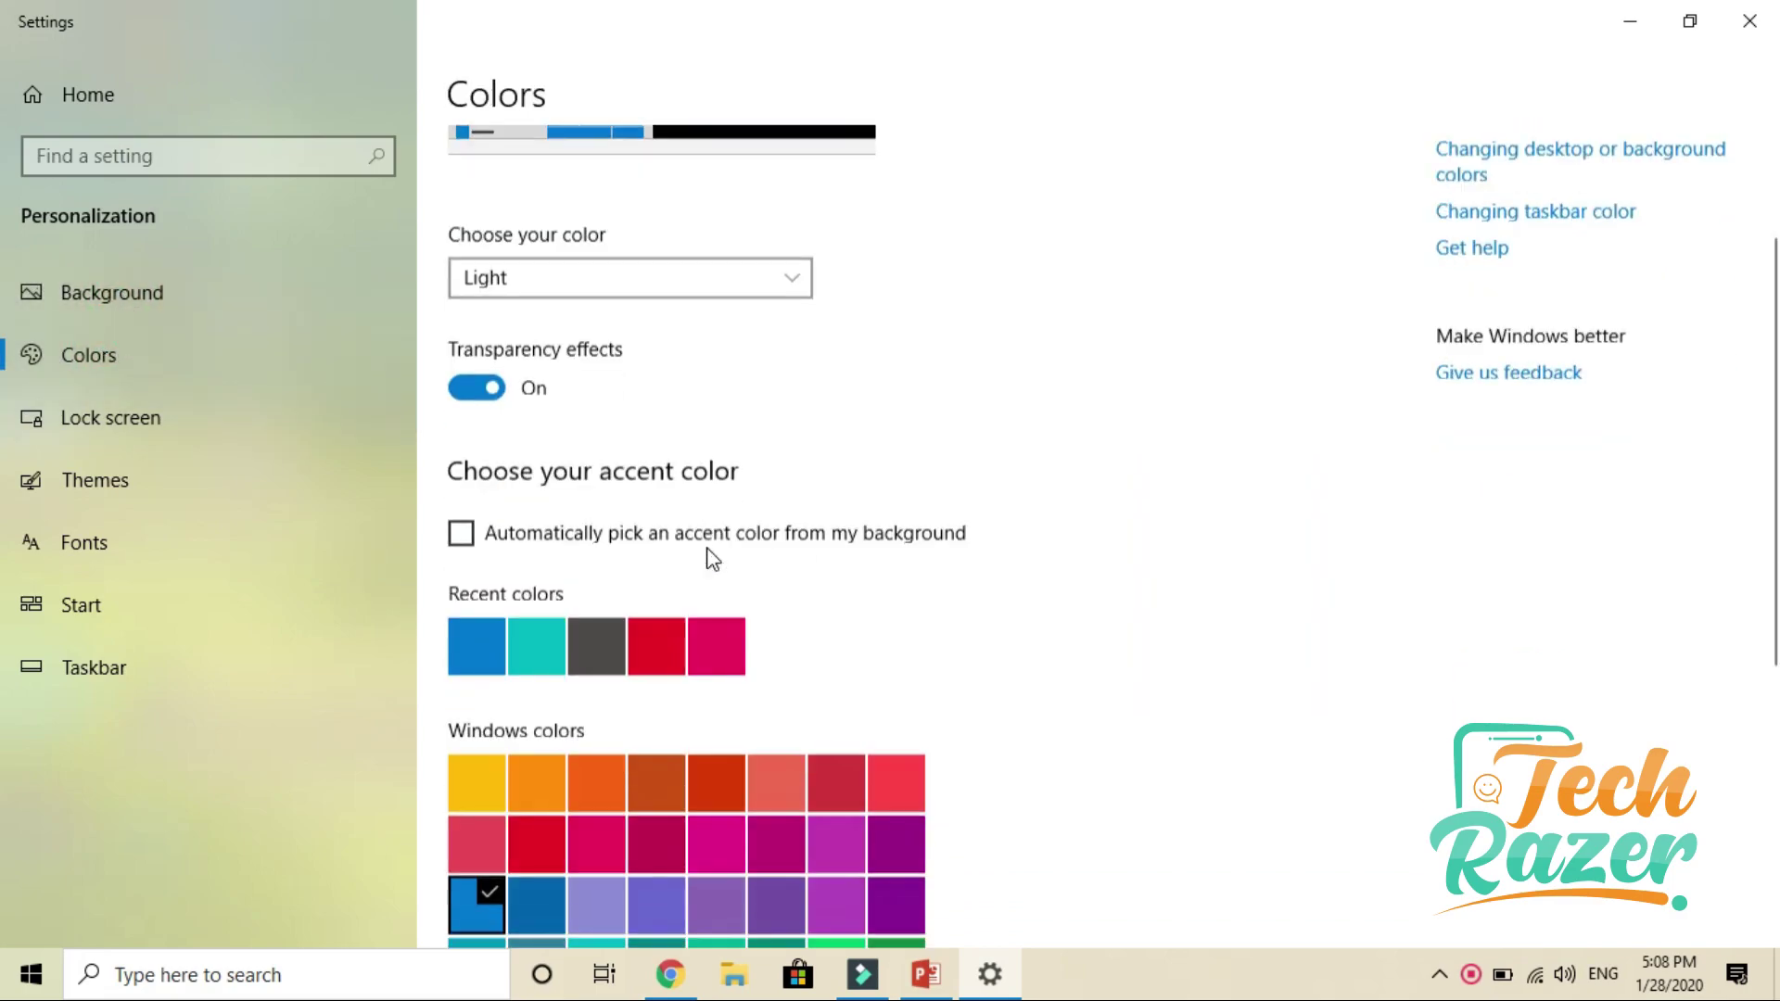
scroll(692, 389, up, 2)
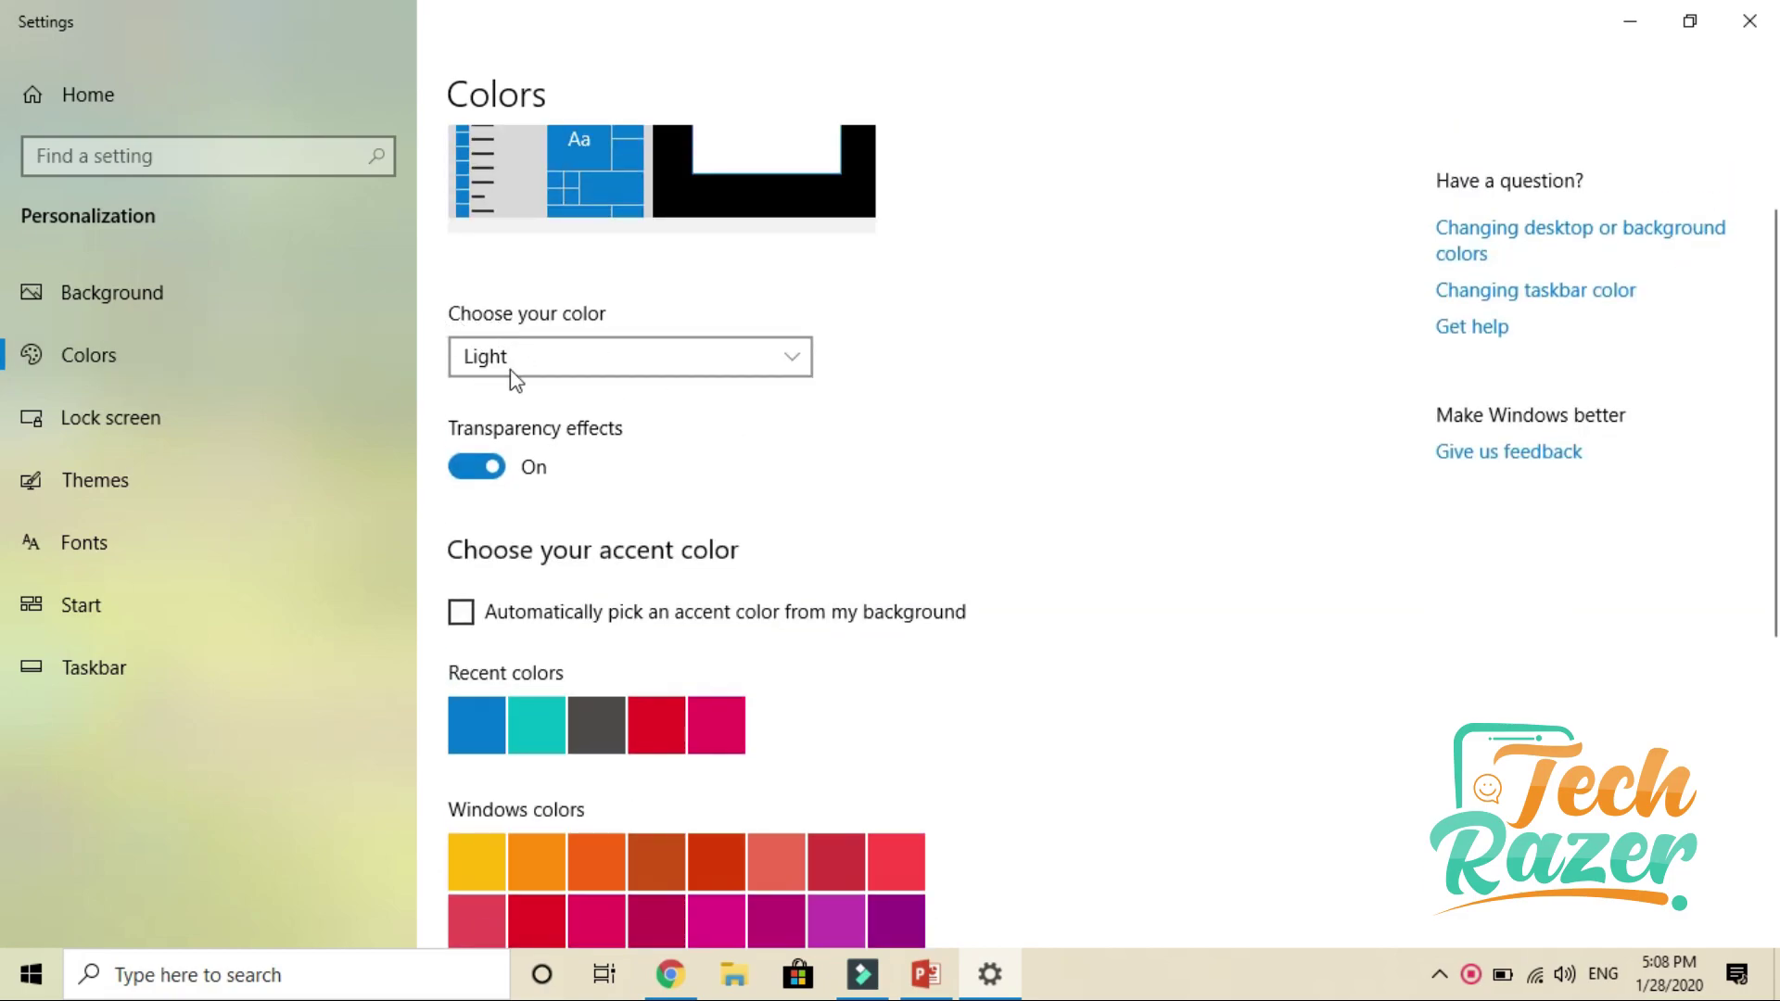
click(569, 358)
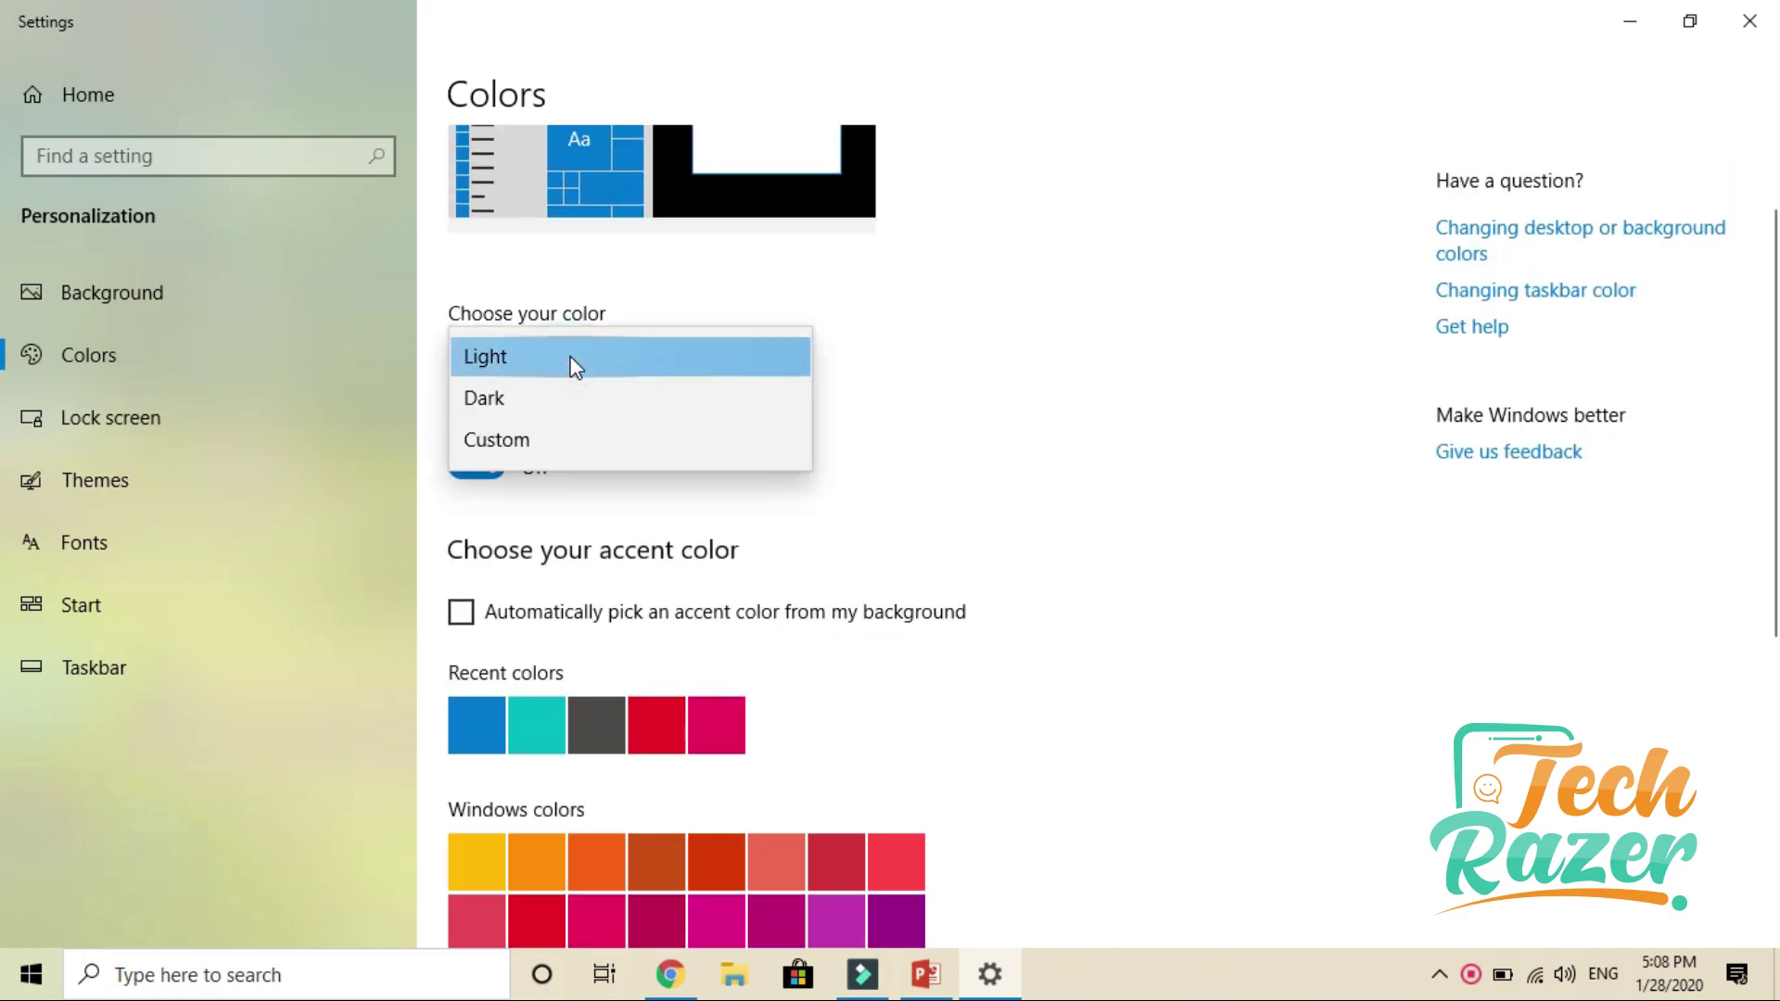
click(517, 408)
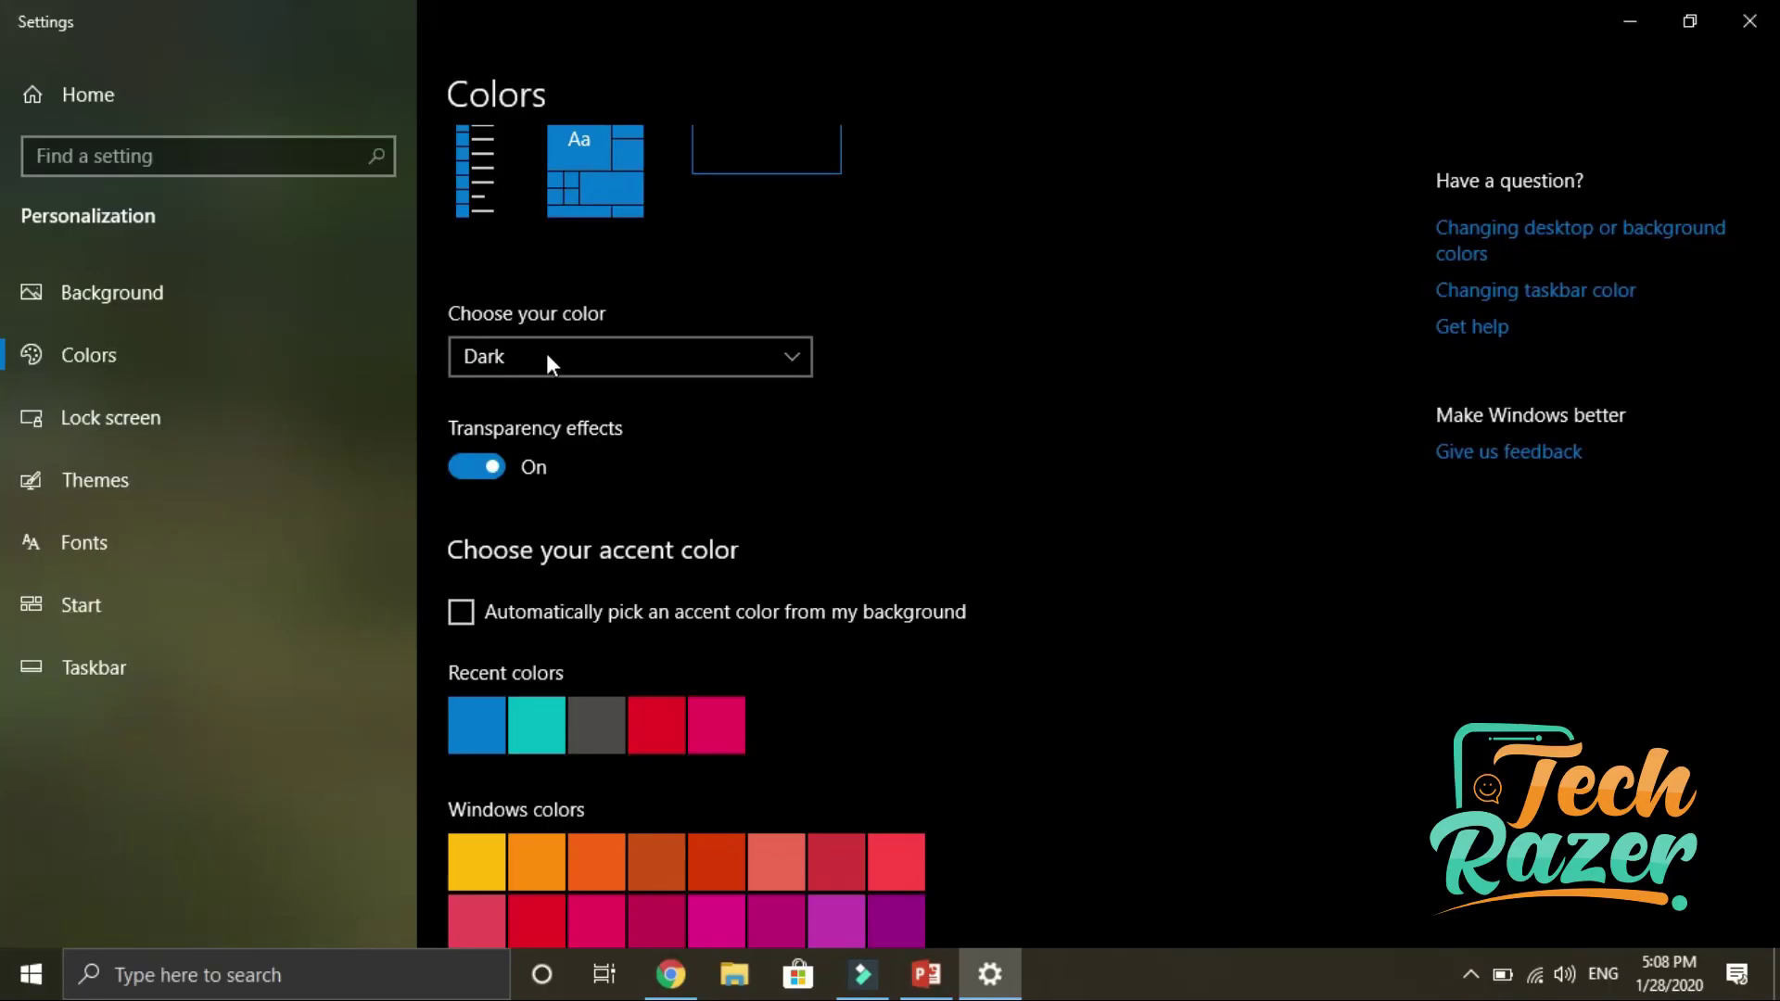
click(548, 356)
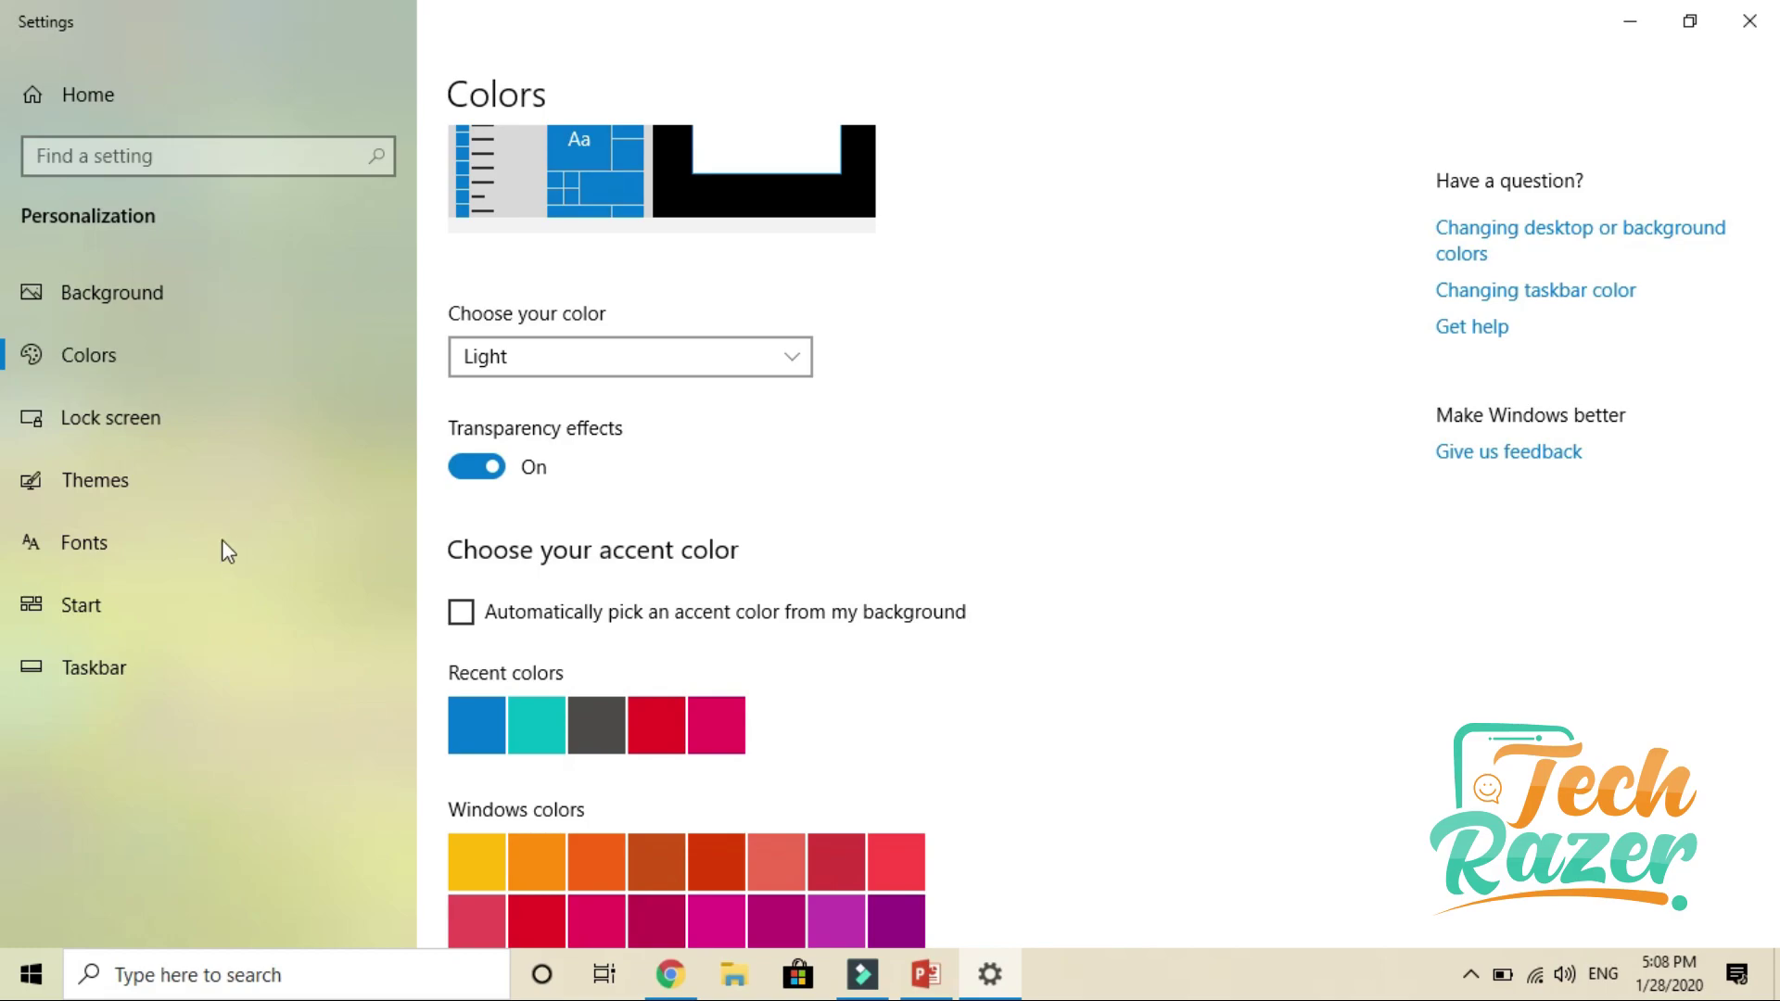
- Review the accent color options and the Lock screen settings, including its background choices
scroll(764, 549, down, 6)
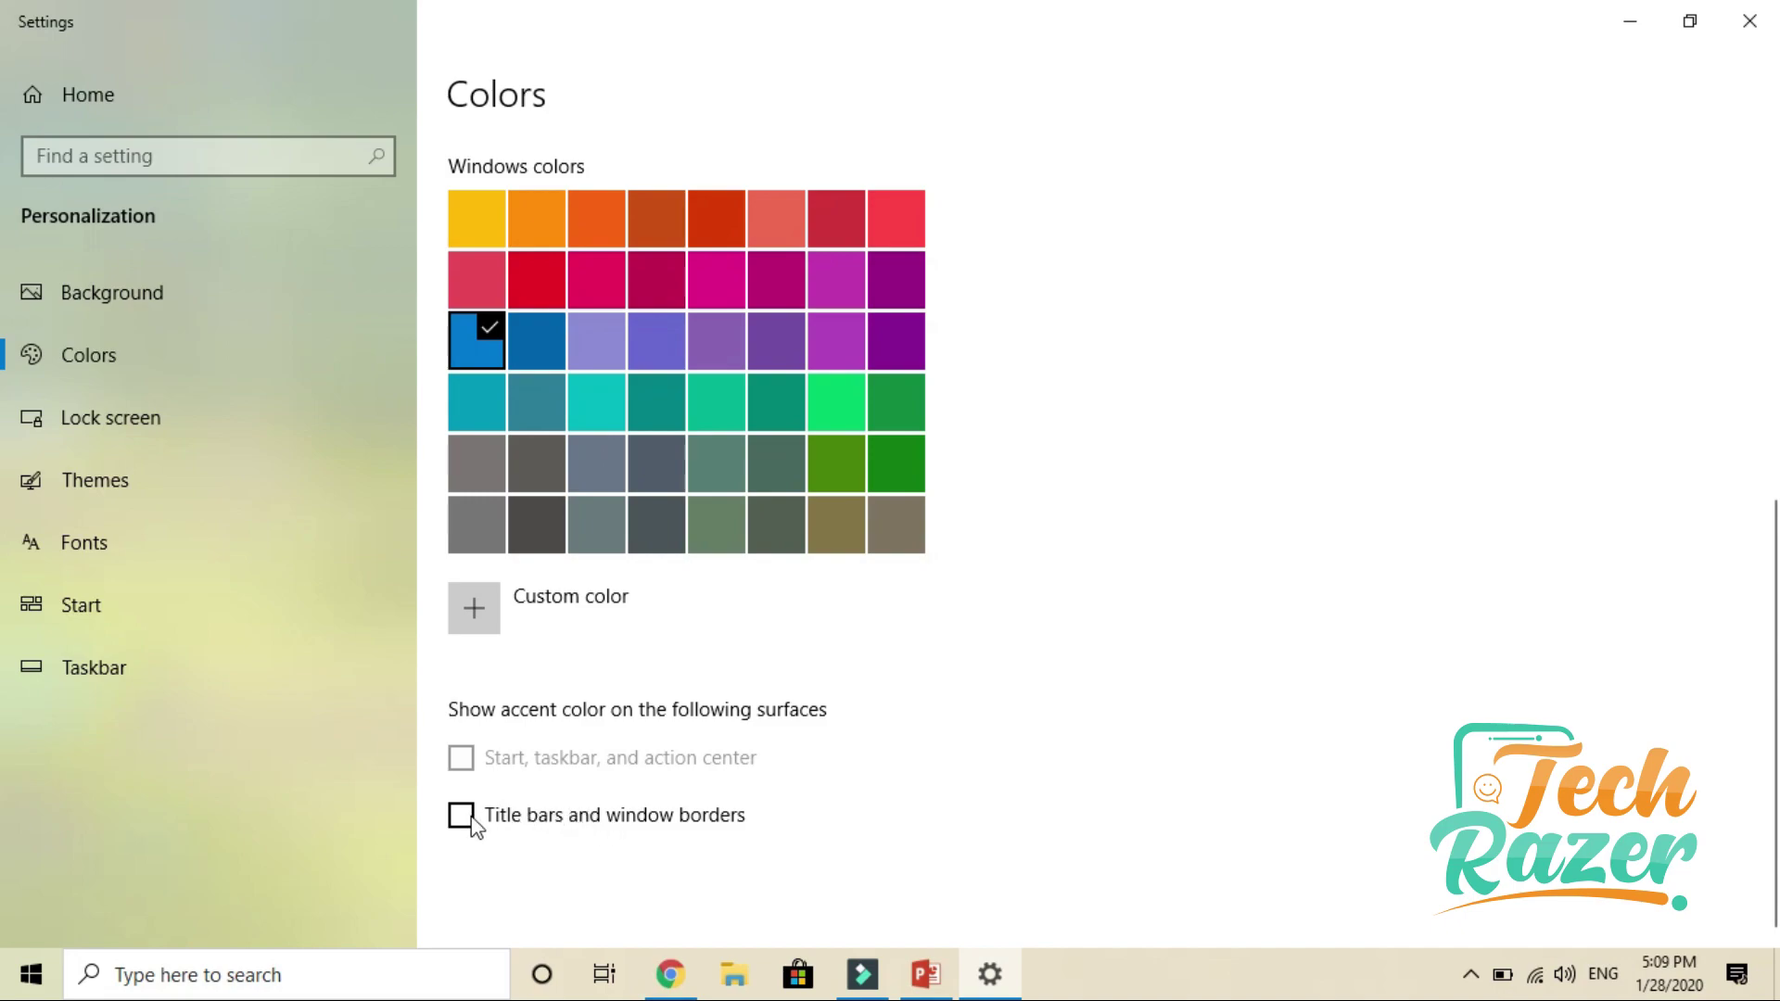
click(89, 349)
click(91, 419)
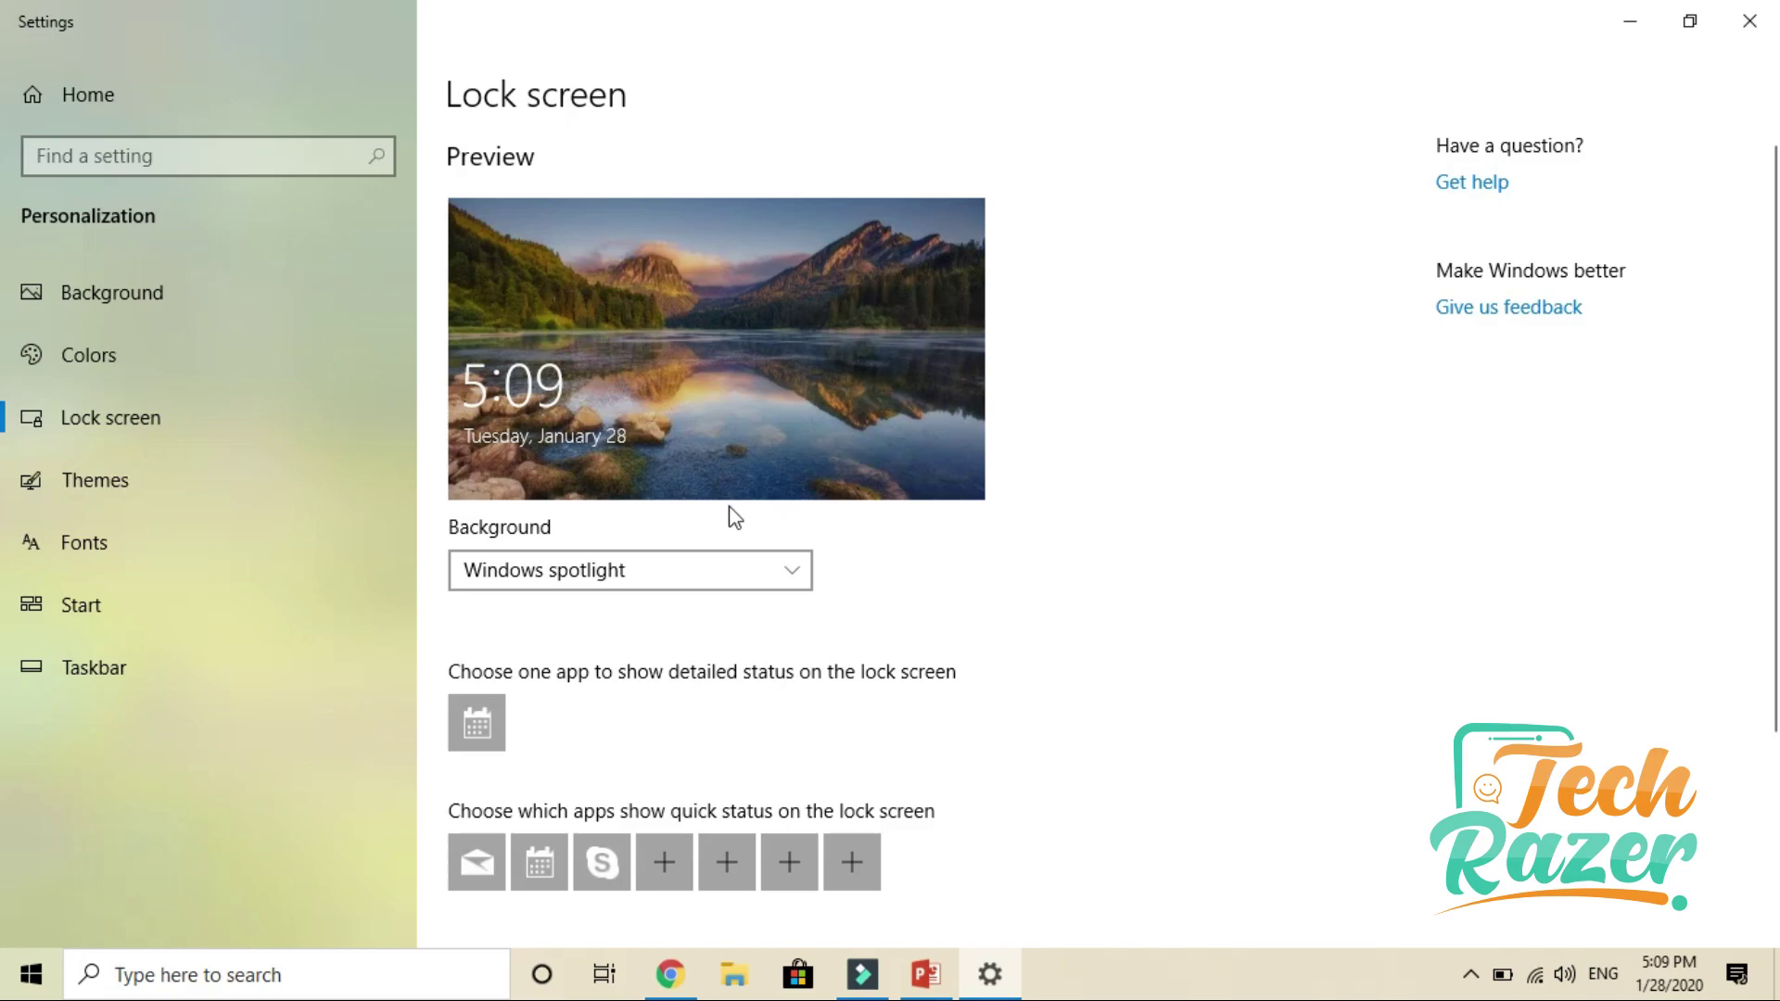
scroll(675, 460, down, 3)
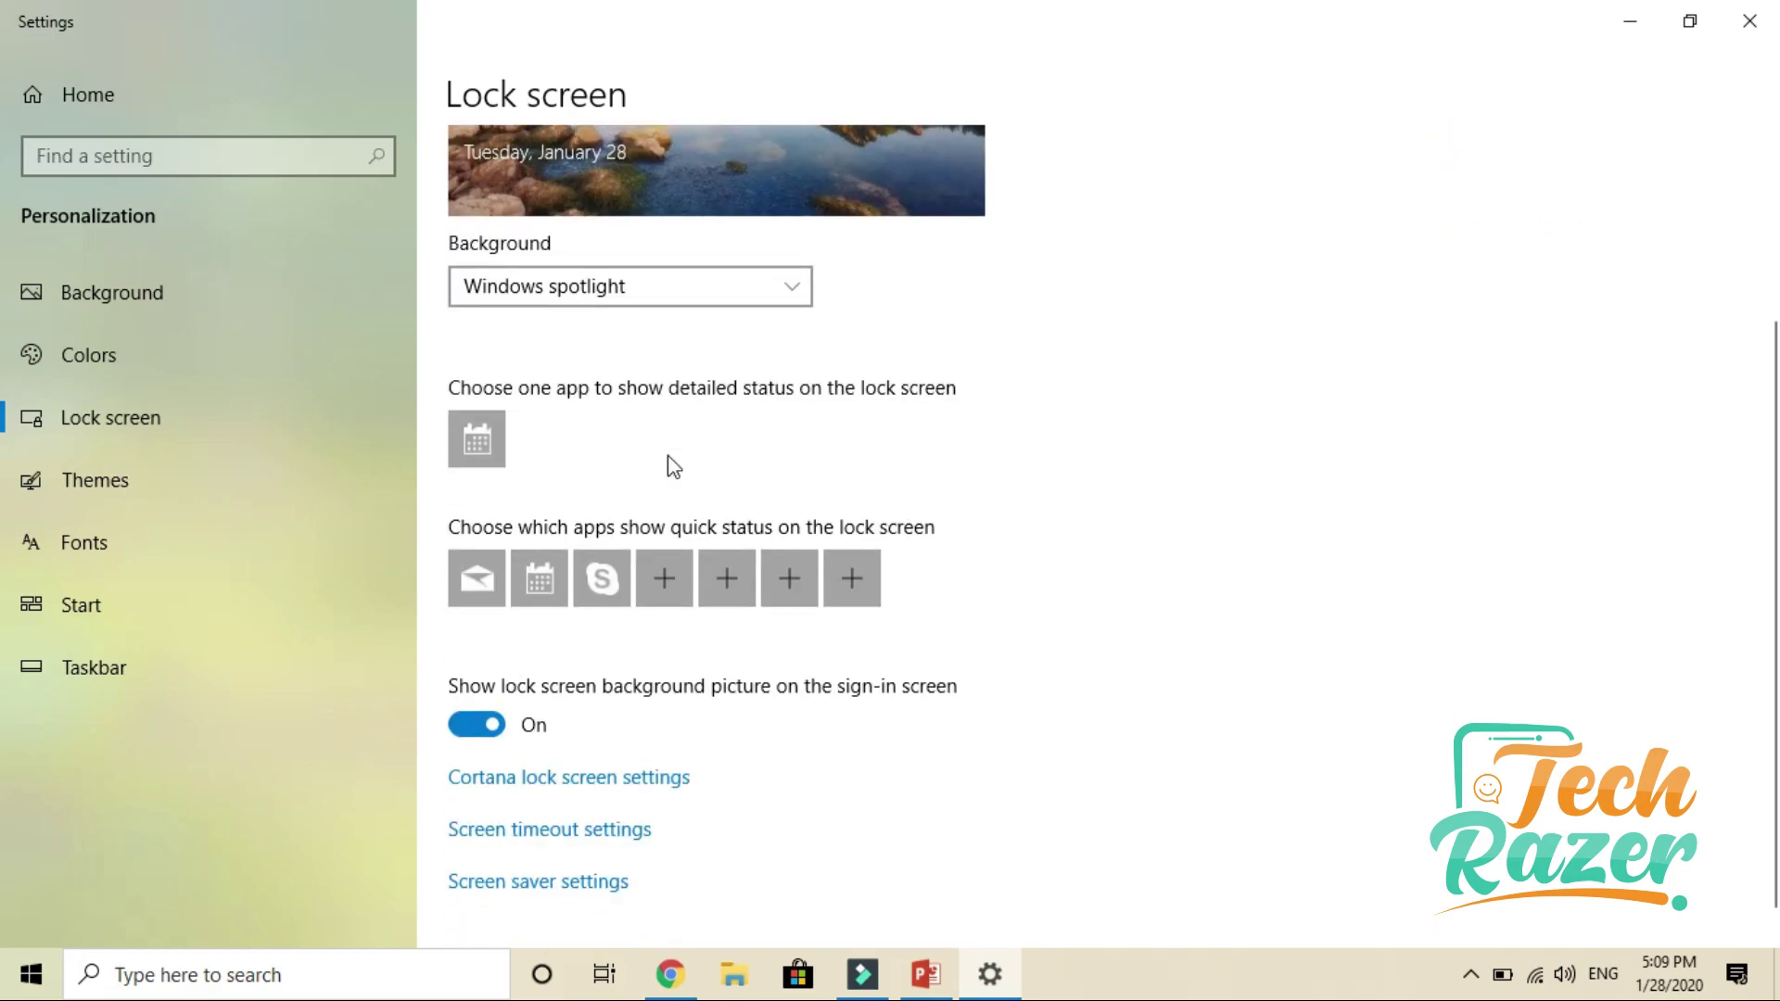
click(677, 289)
click(677, 289)
scroll(561, 557, down, 1)
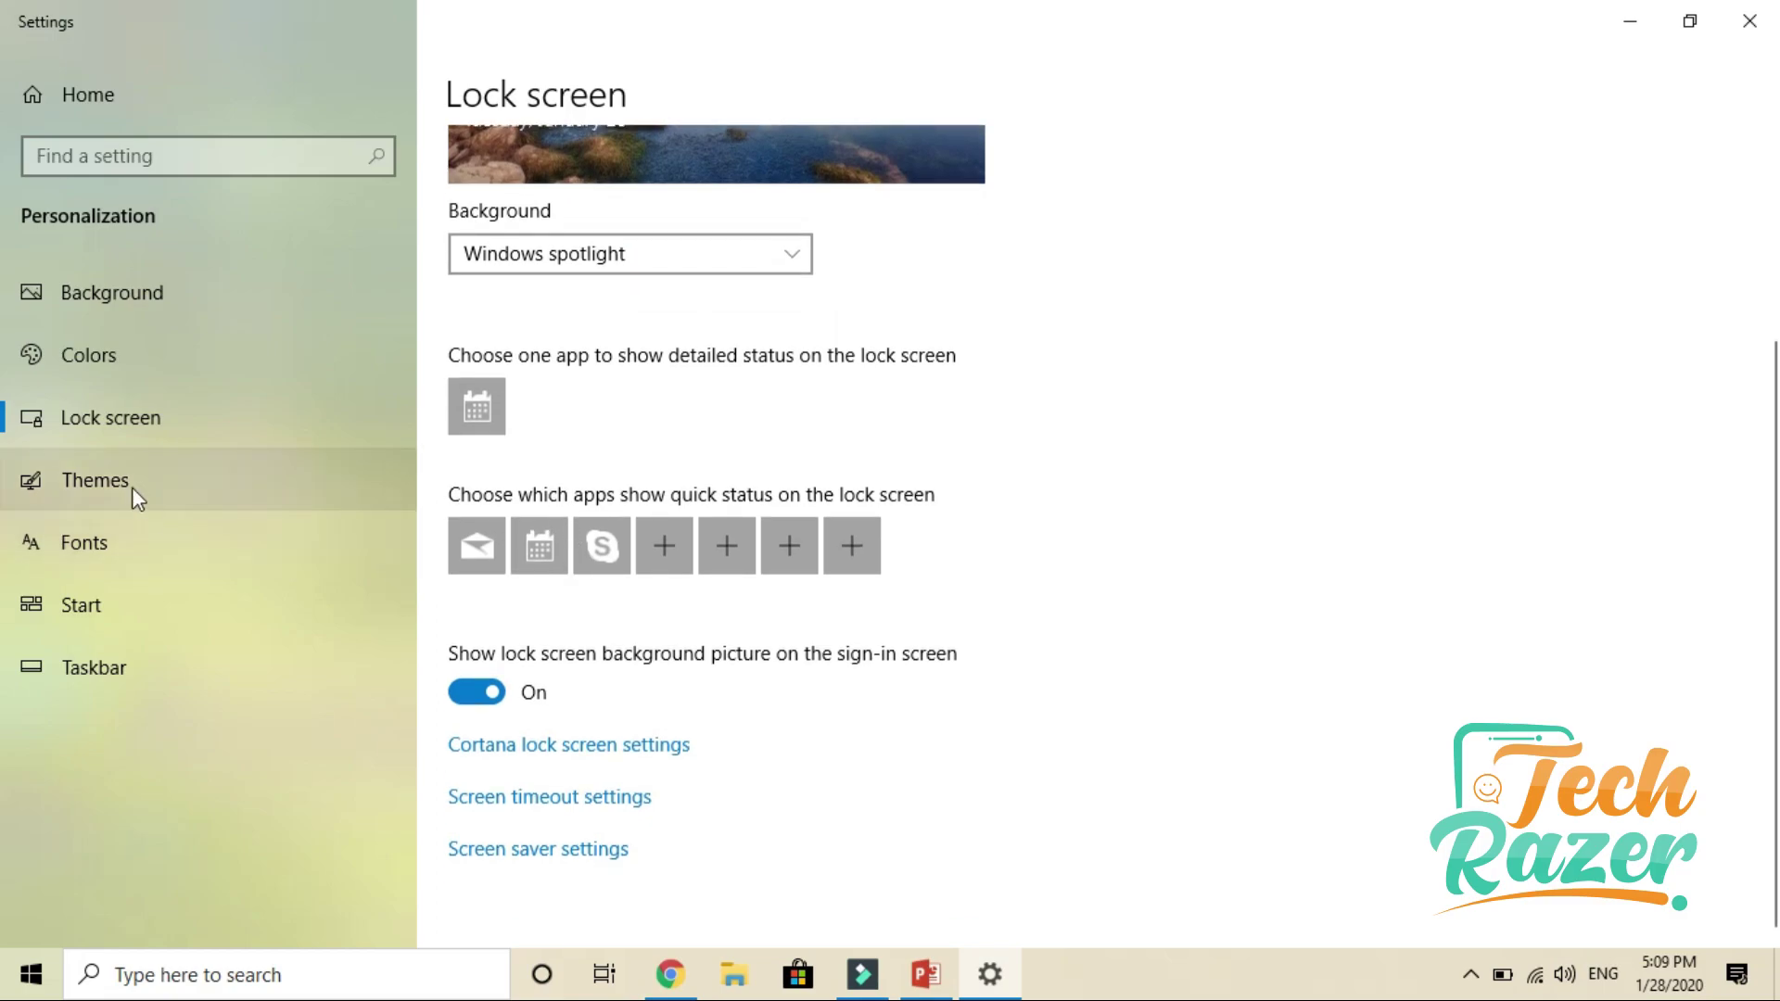
- Review the available themes and browse the installed fonts in the Personalization settings
click(79, 476)
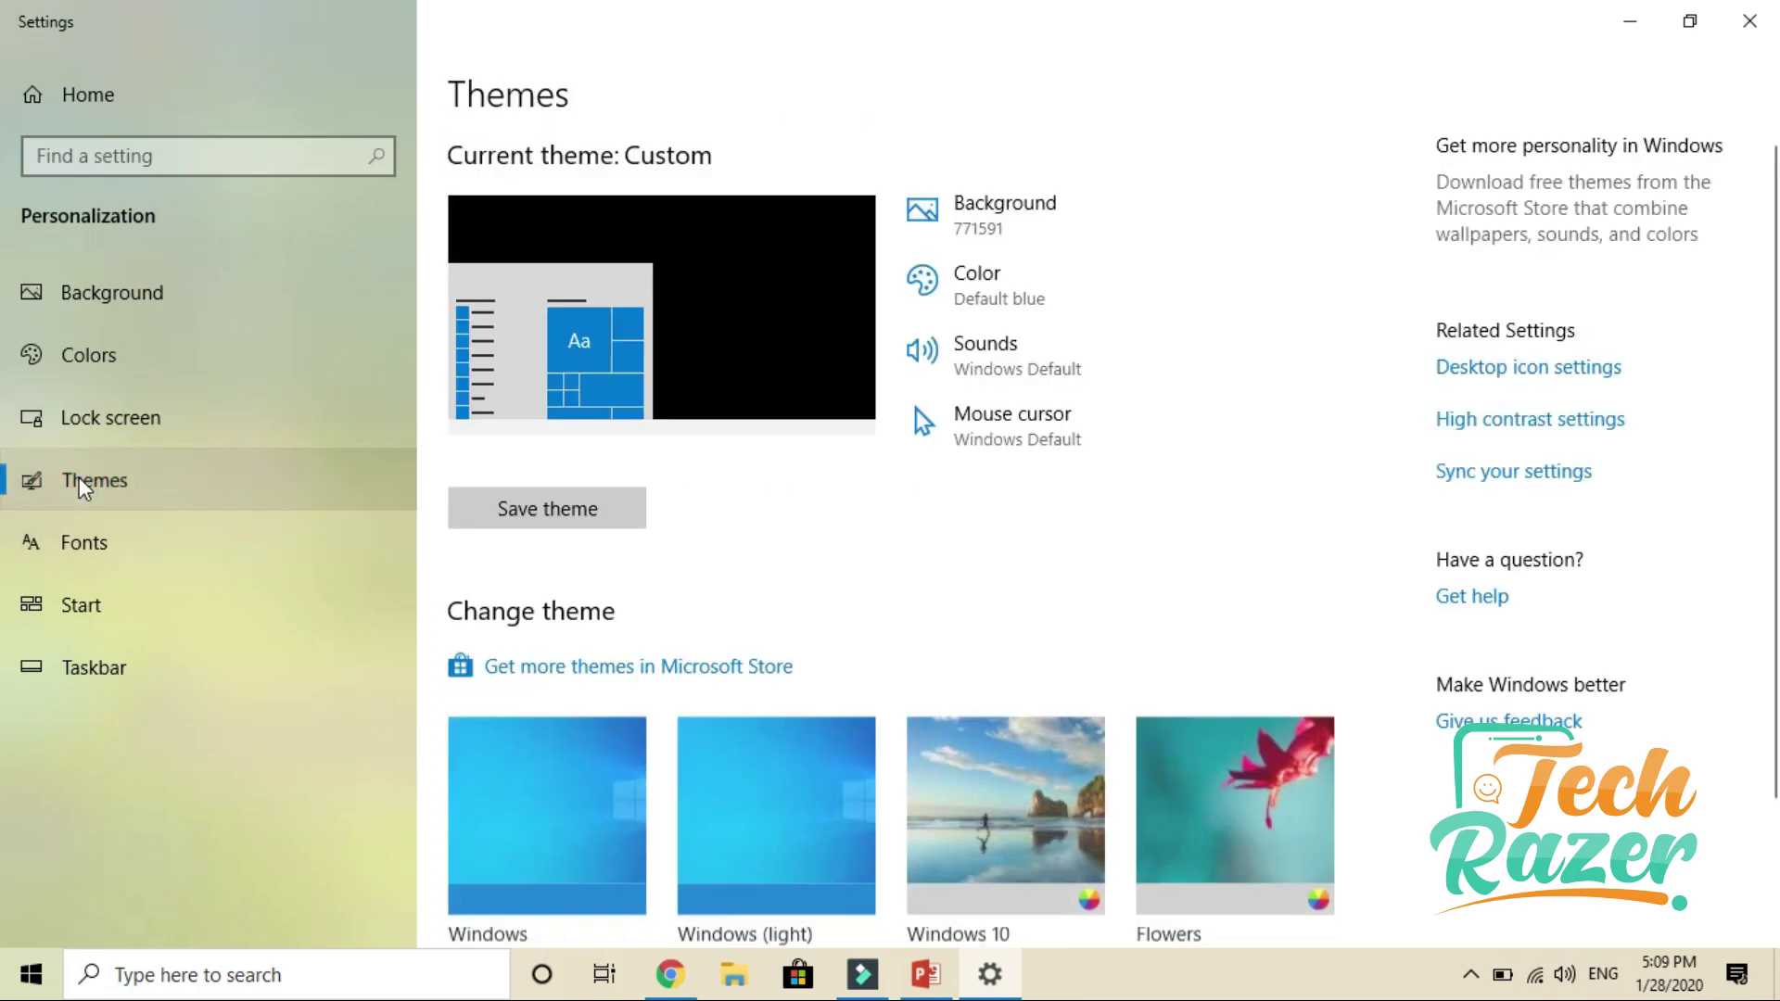
scroll(836, 512, down, 2)
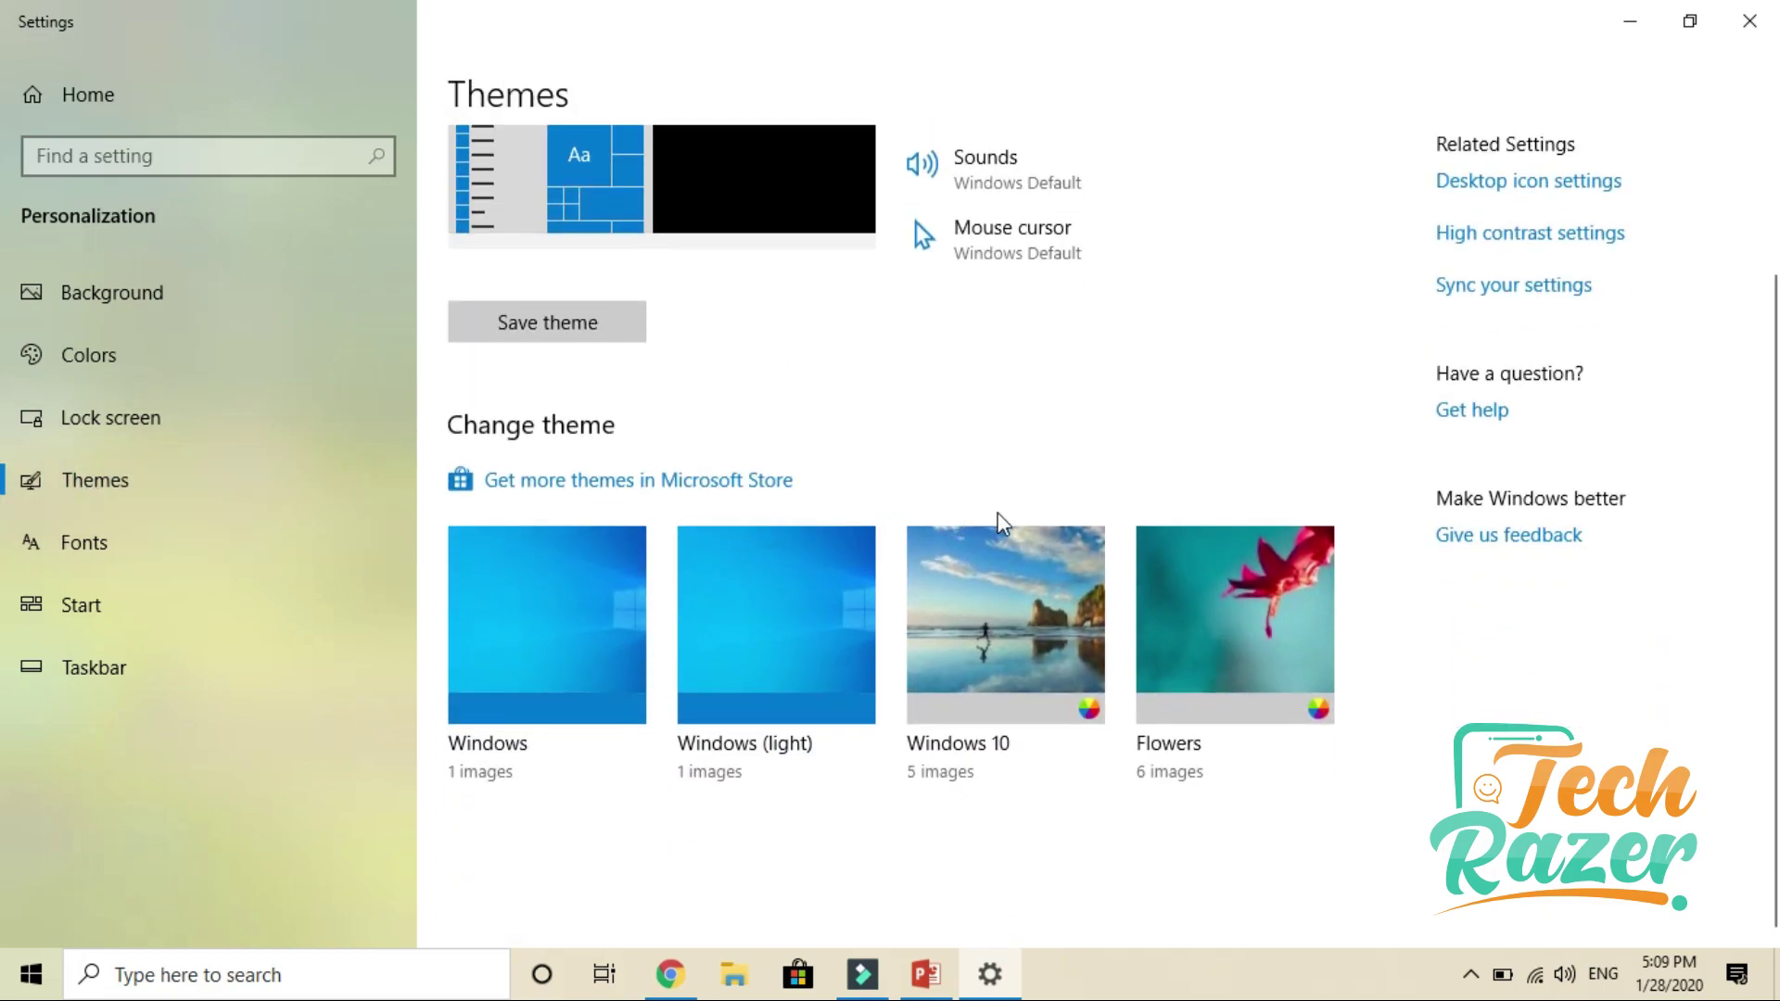
click(125, 549)
scroll(1112, 519, down, 2)
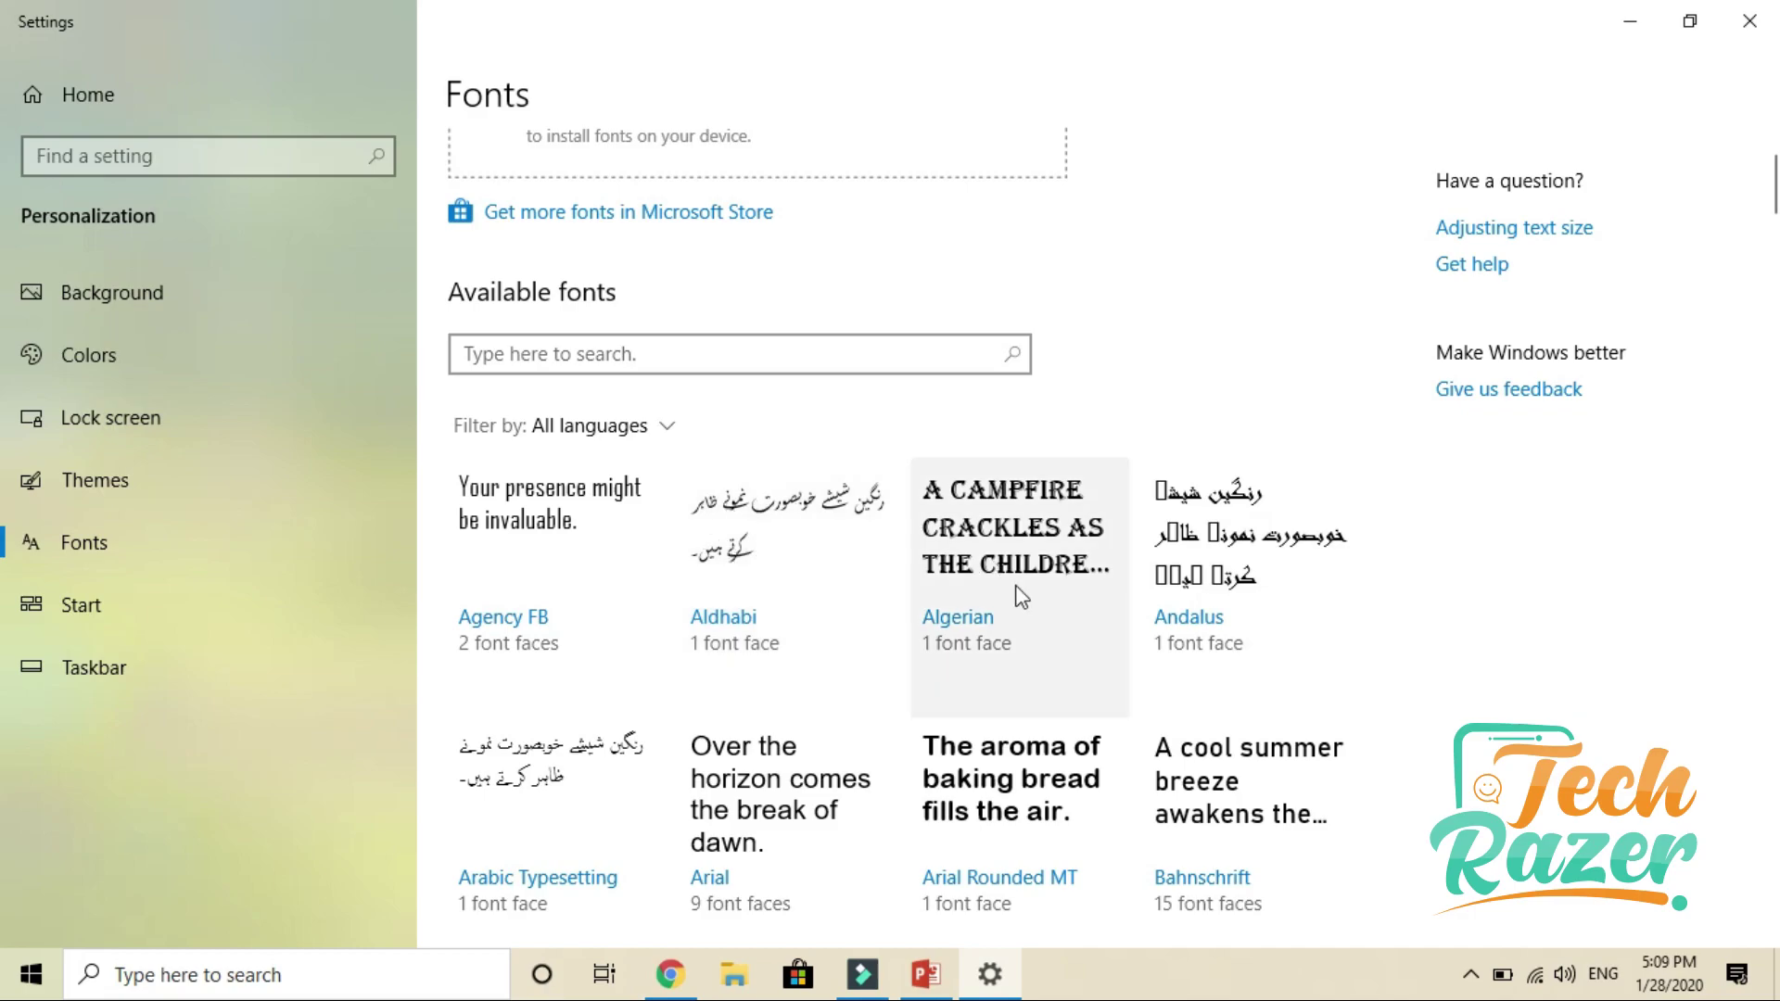
scroll(835, 472, up, 2)
click(601, 233)
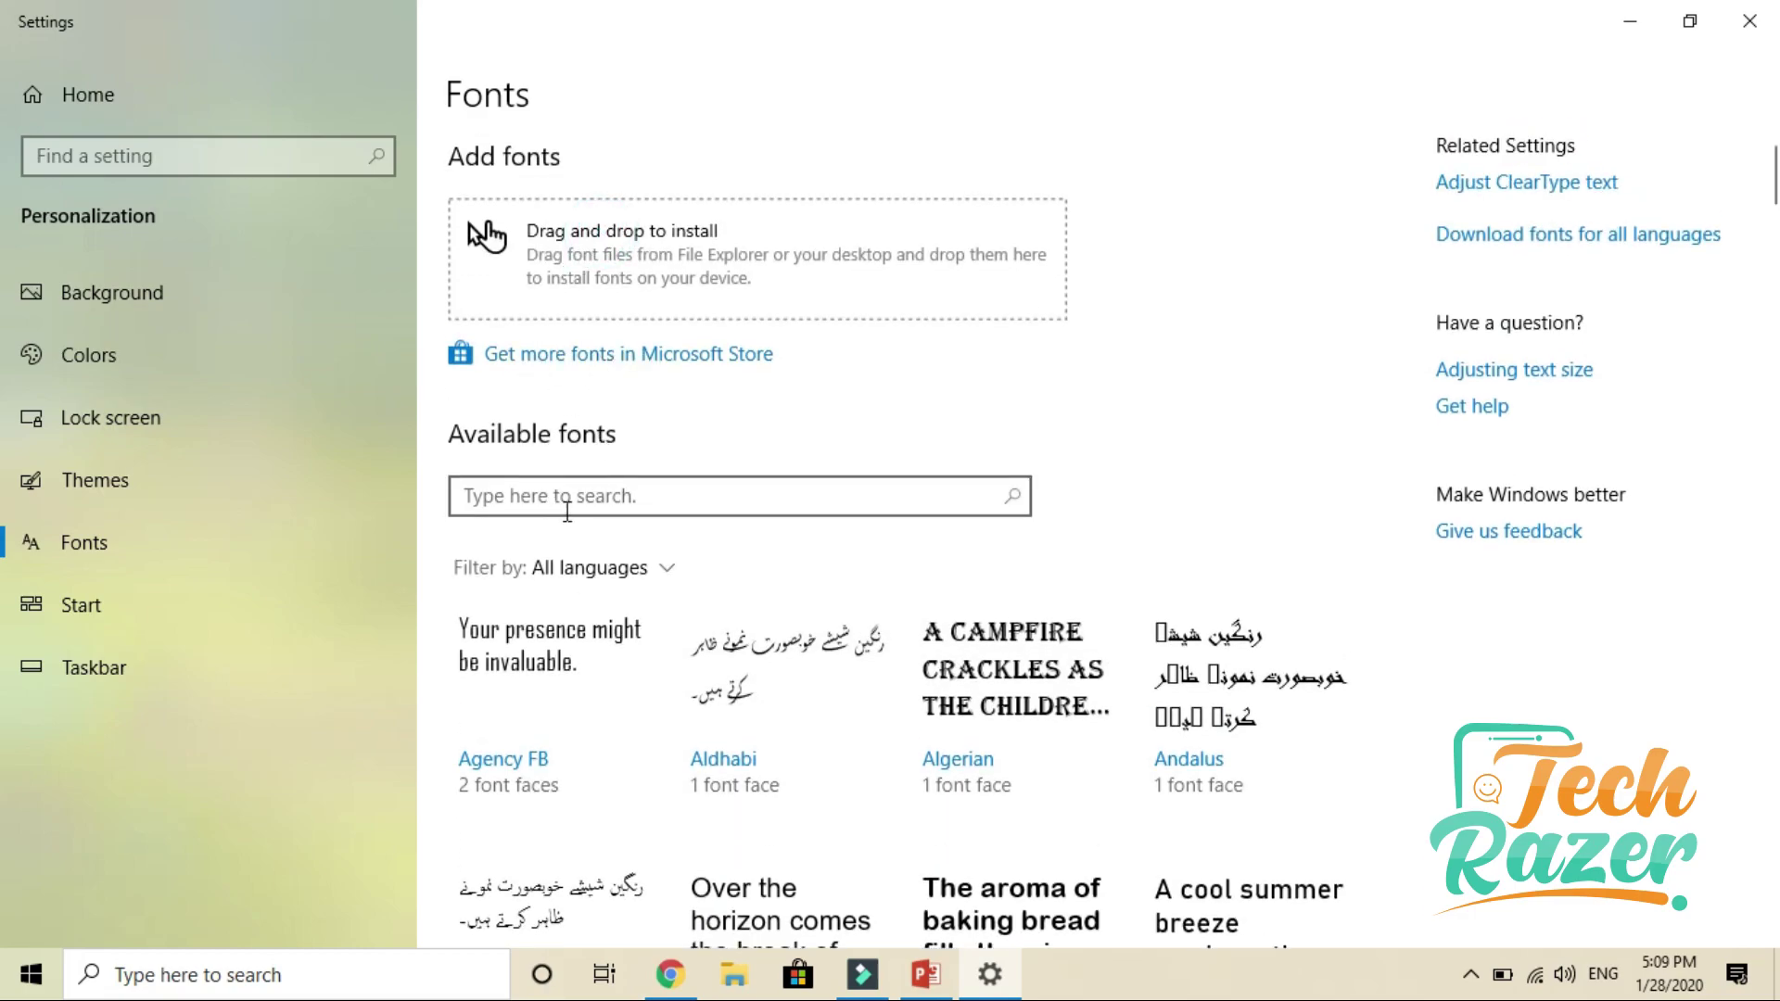
scroll(992, 619, down, 10)
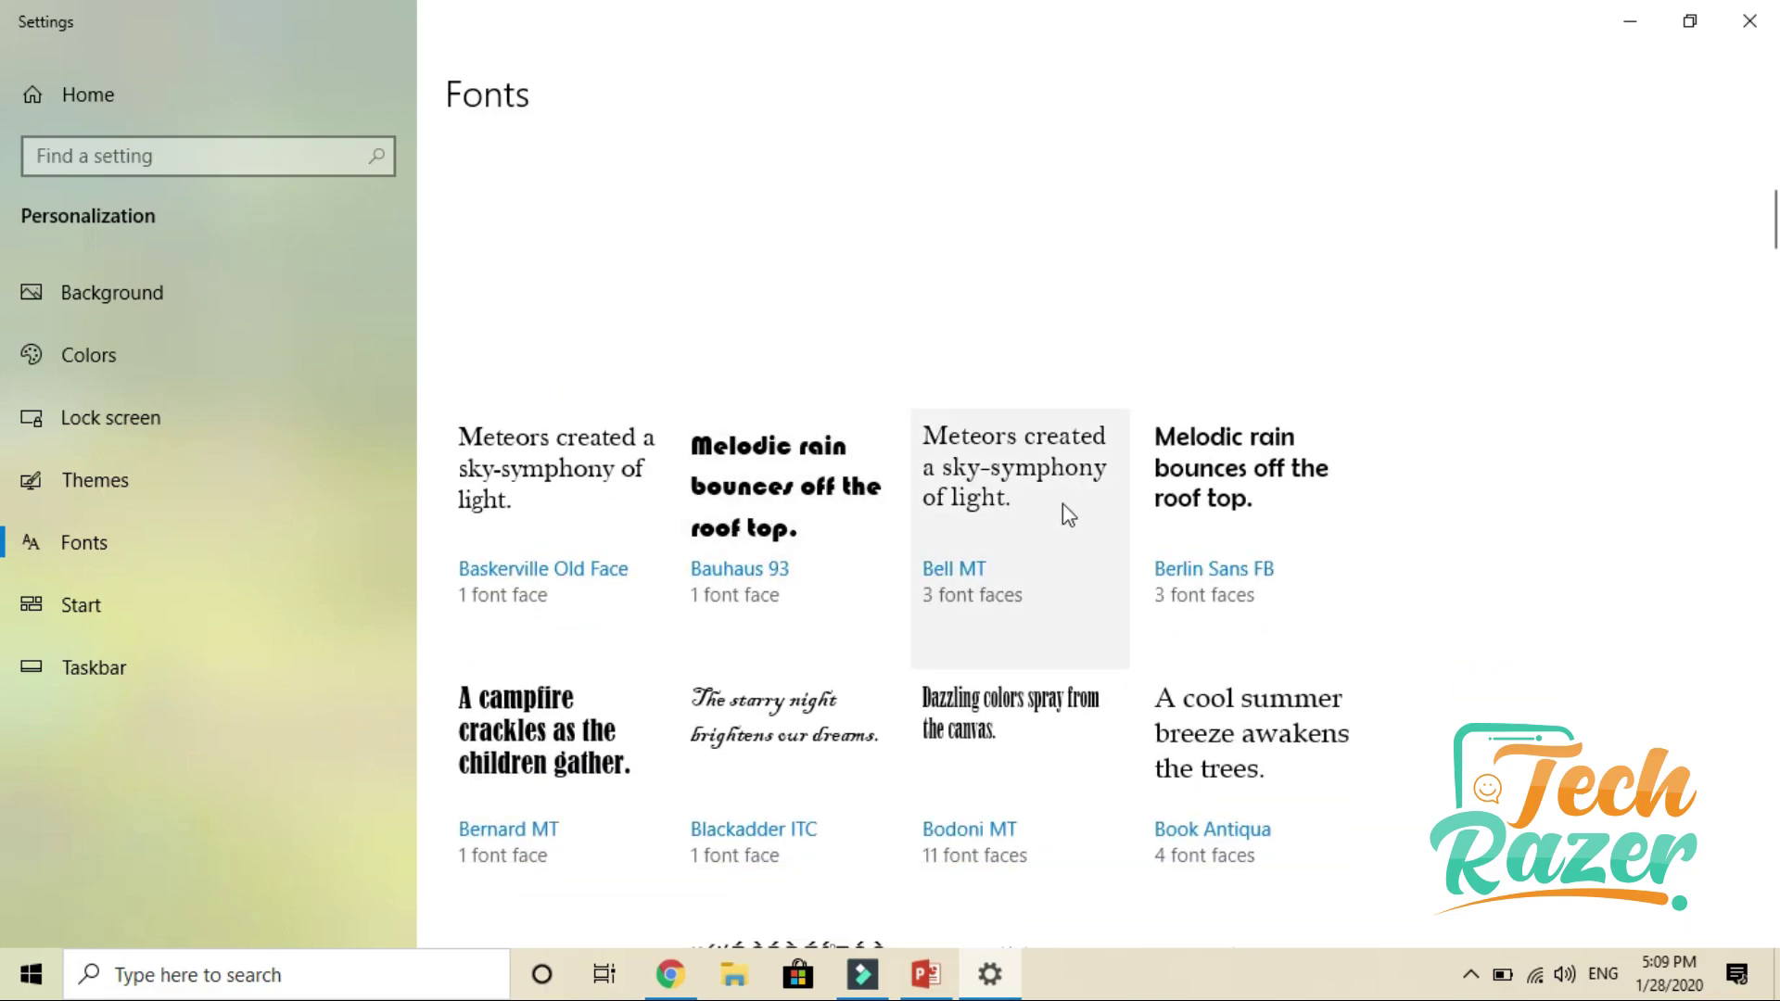
scroll(1063, 588, down, 6)
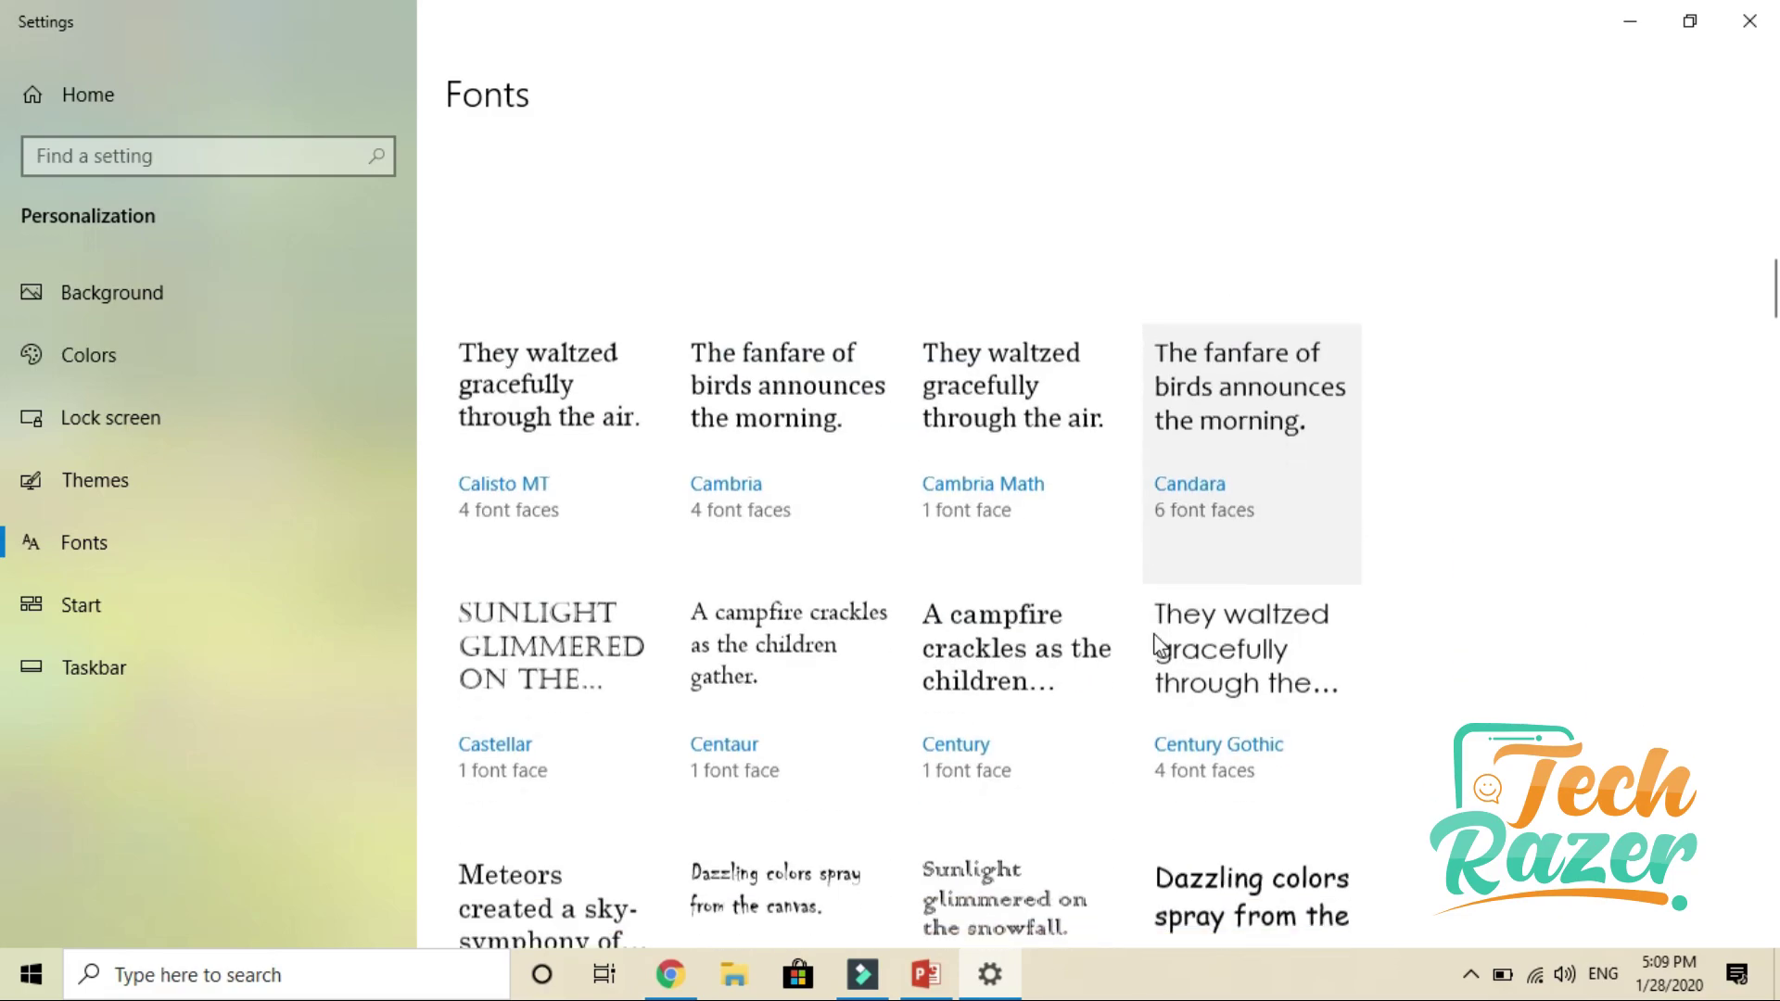
scroll(1131, 627, down, 1)
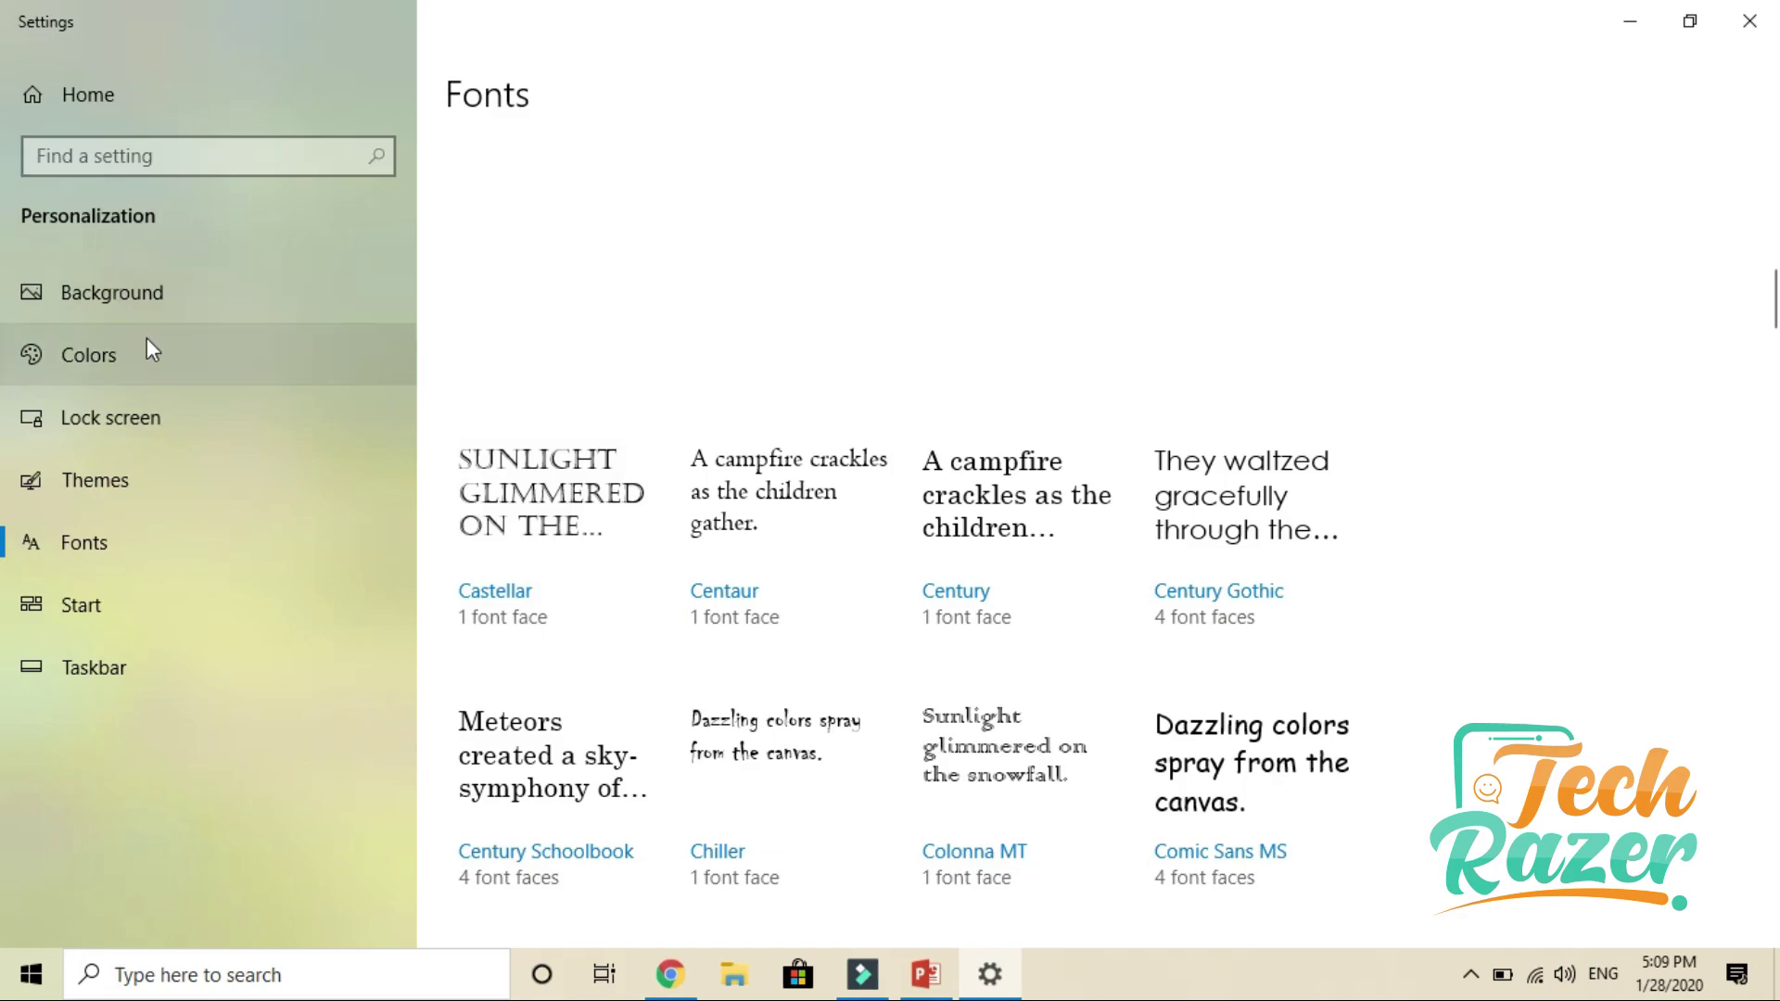
- Close the Personalization settings and open the Battery settings from the battery status
click(1749, 21)
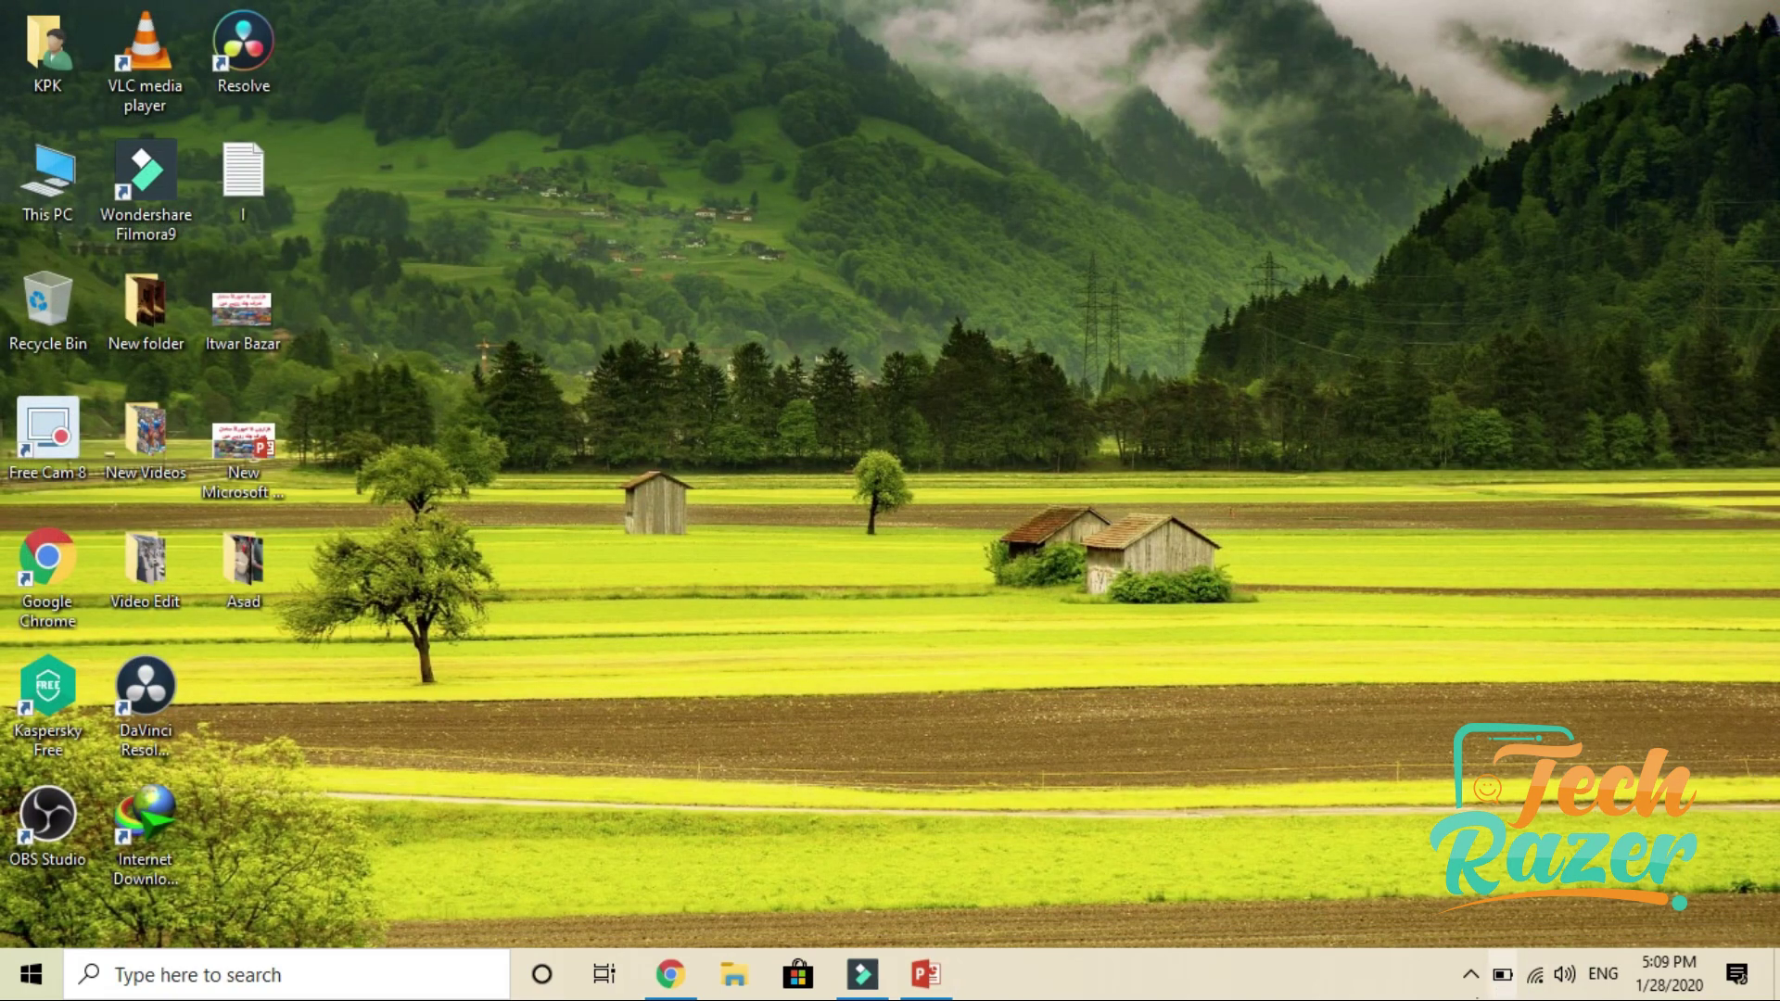
click(1503, 983)
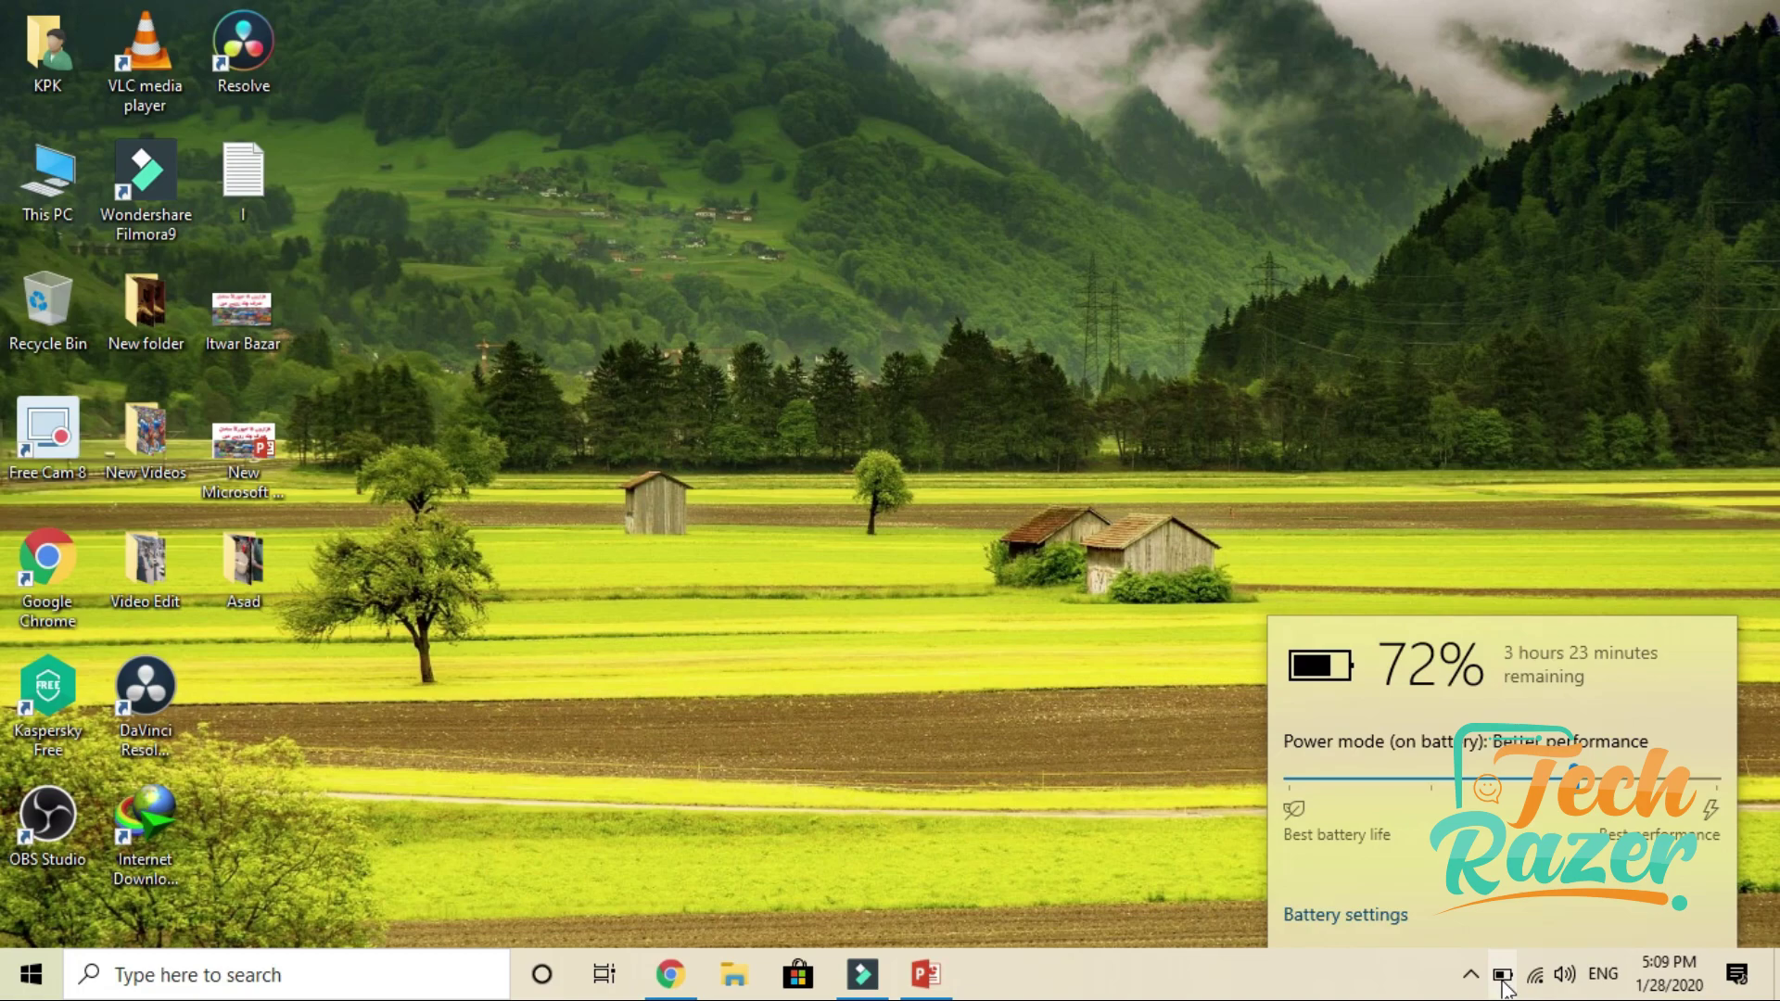
click(1316, 918)
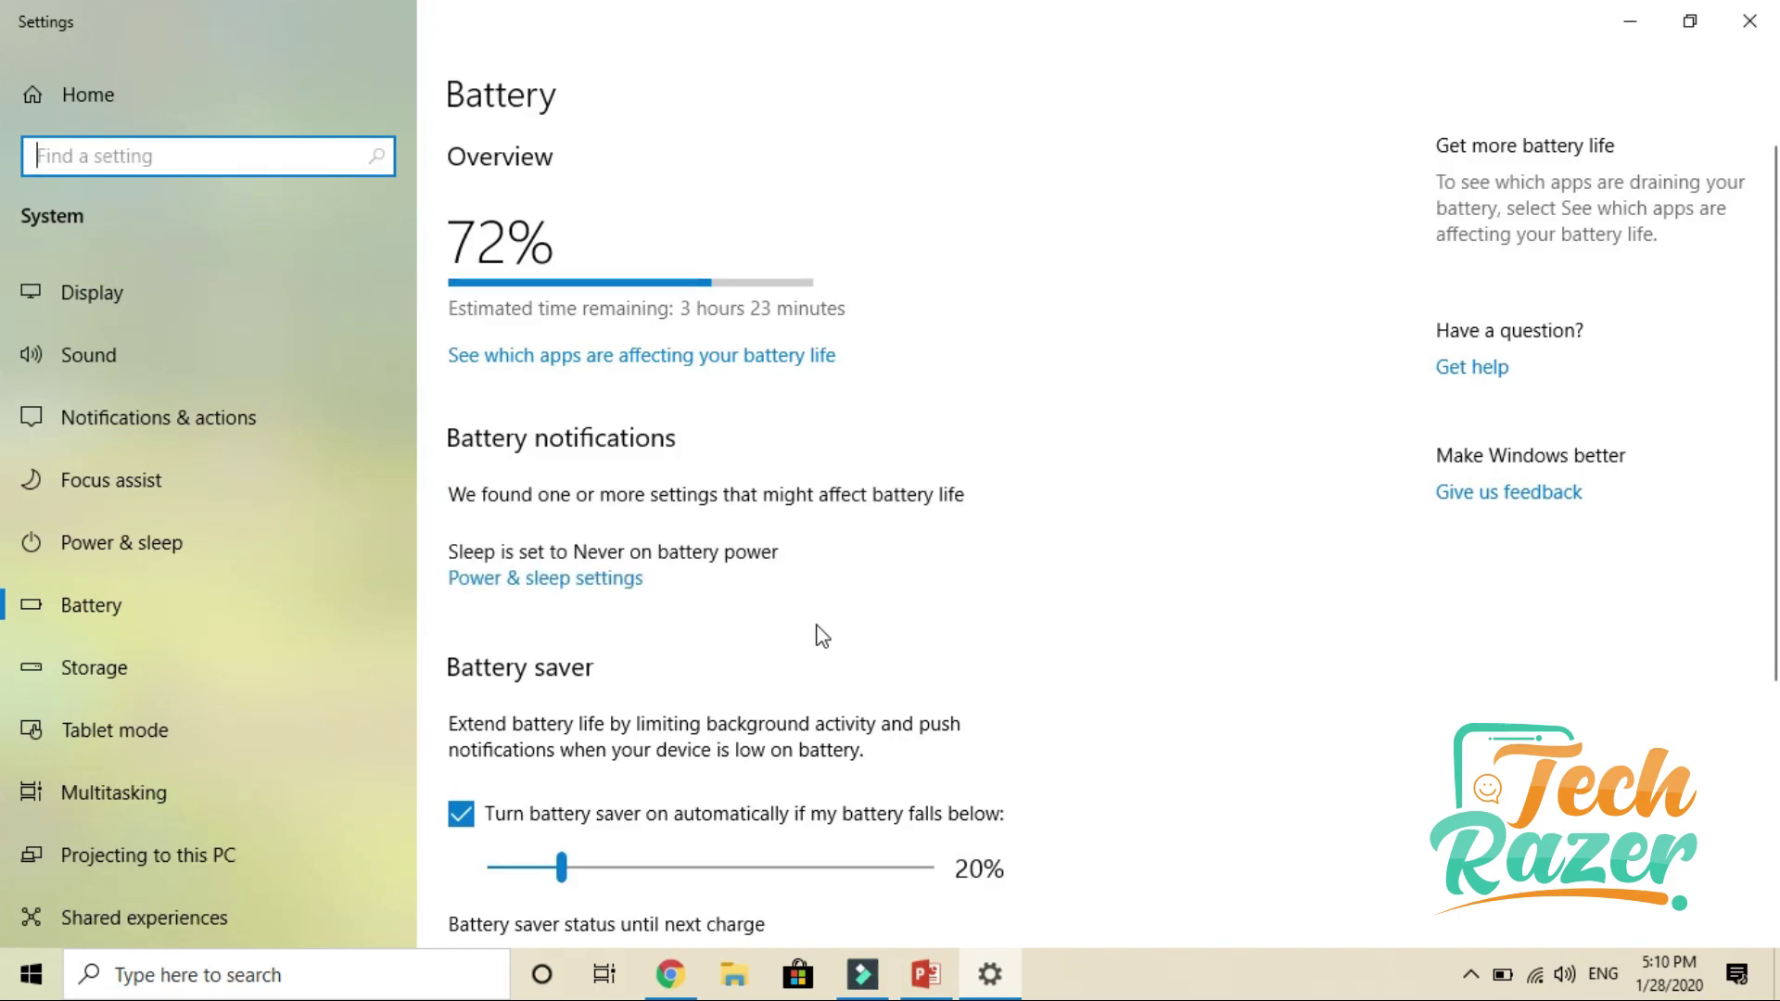
- Open the display's Night light settings and toggle night light, leaving it turned on
click(106, 292)
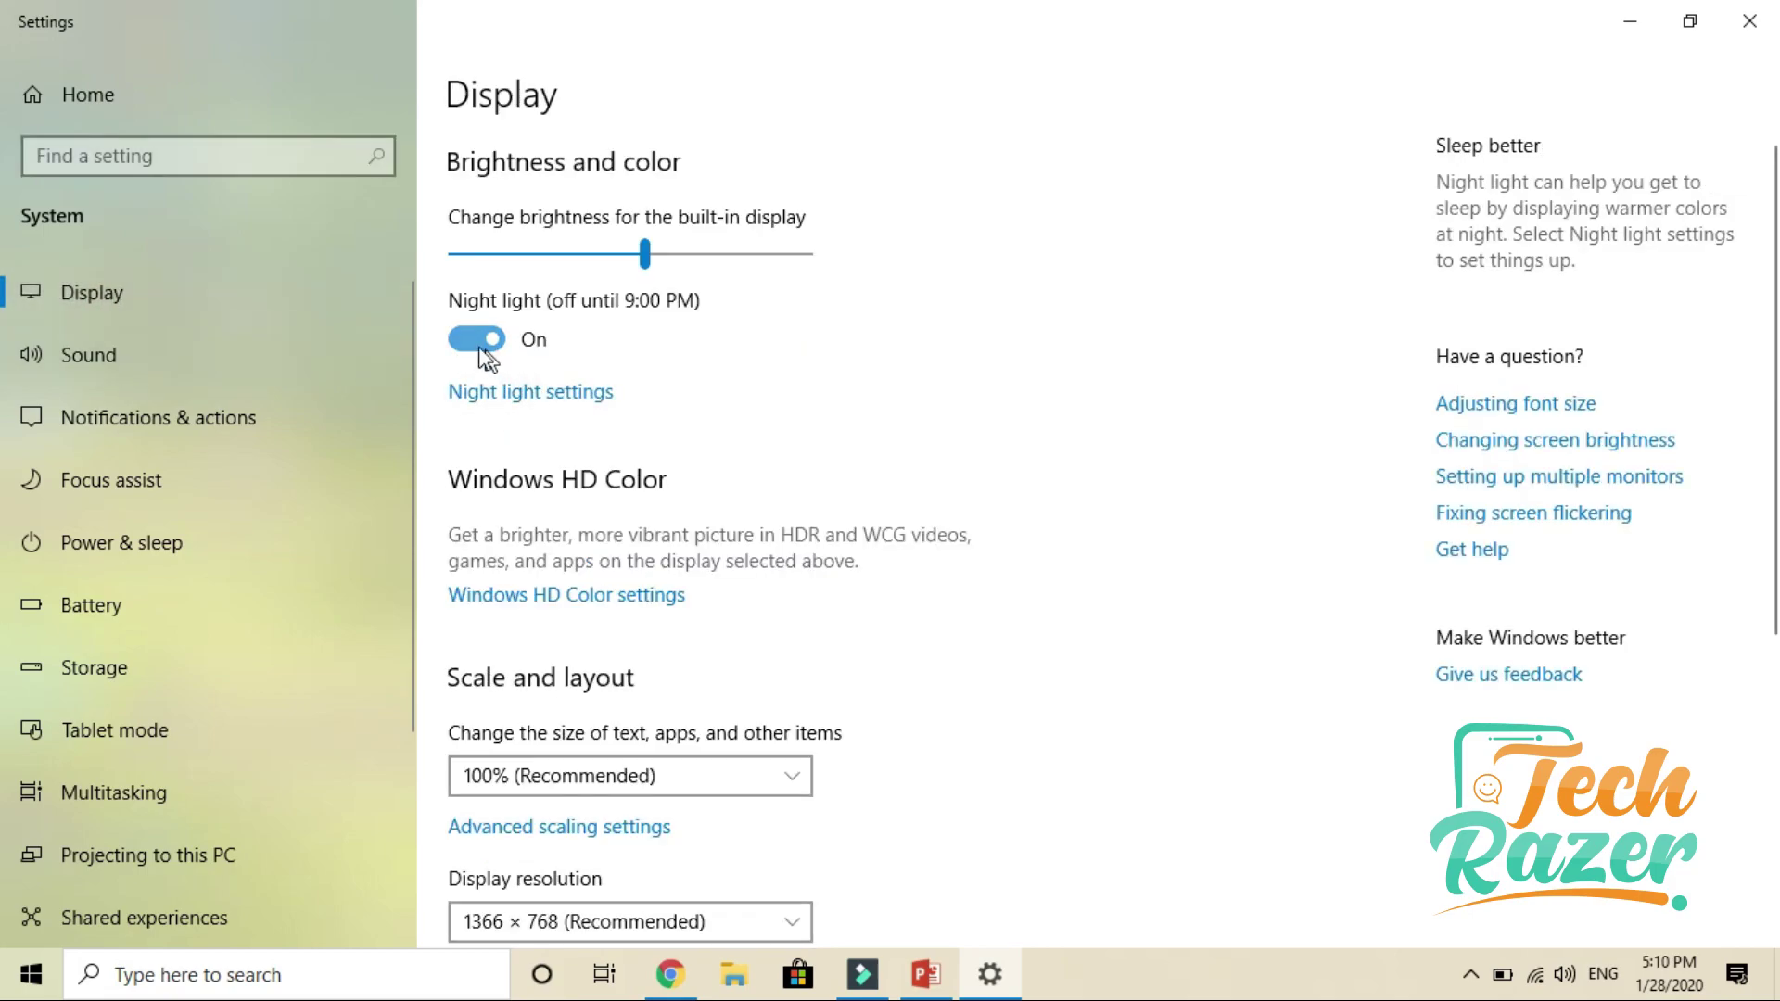
click(499, 393)
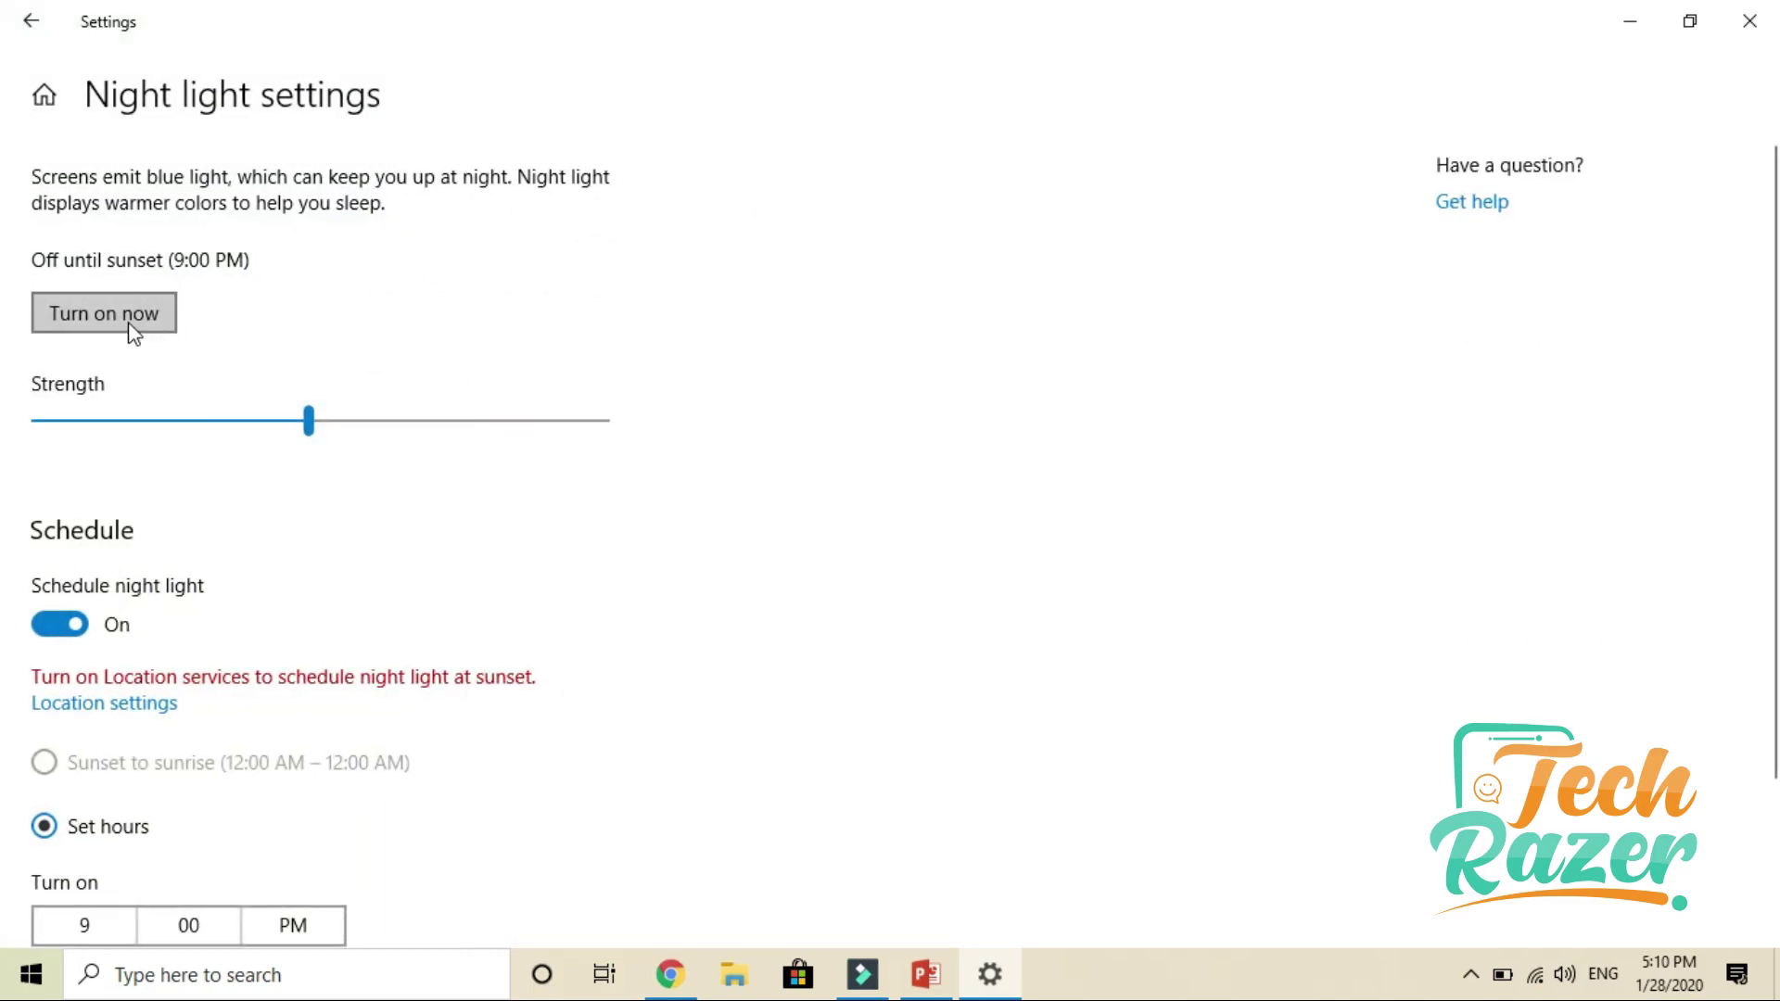
click(128, 316)
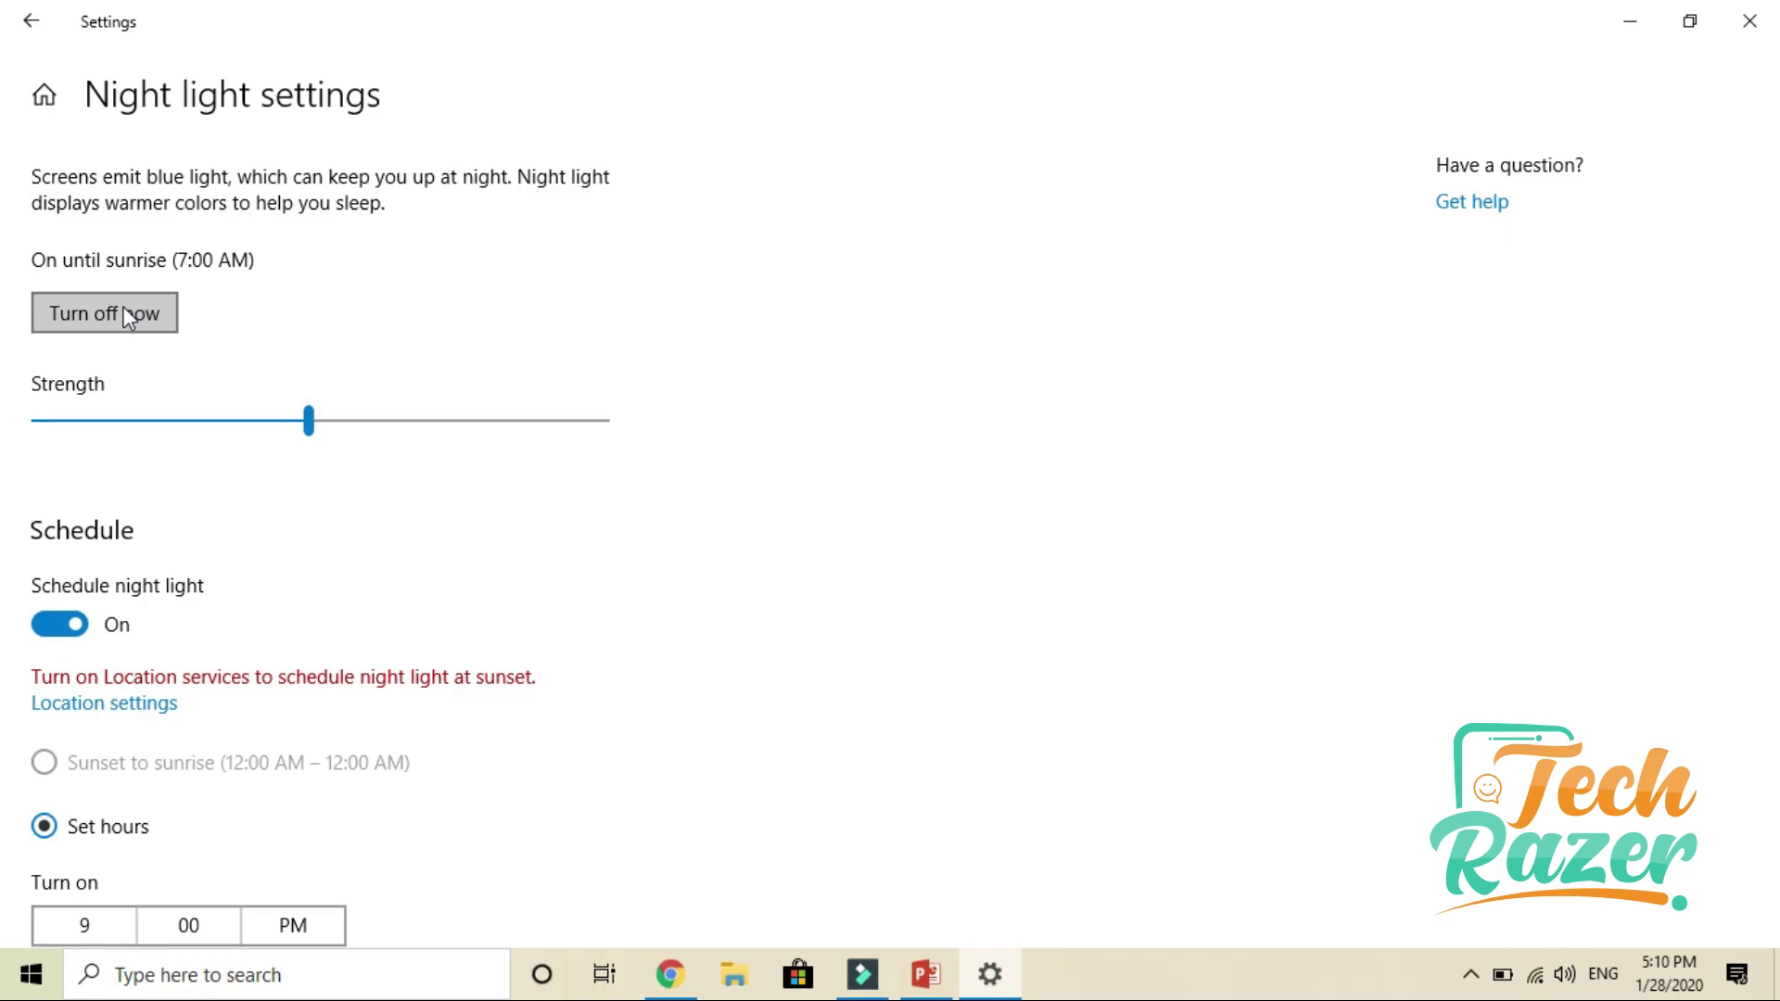
click(128, 315)
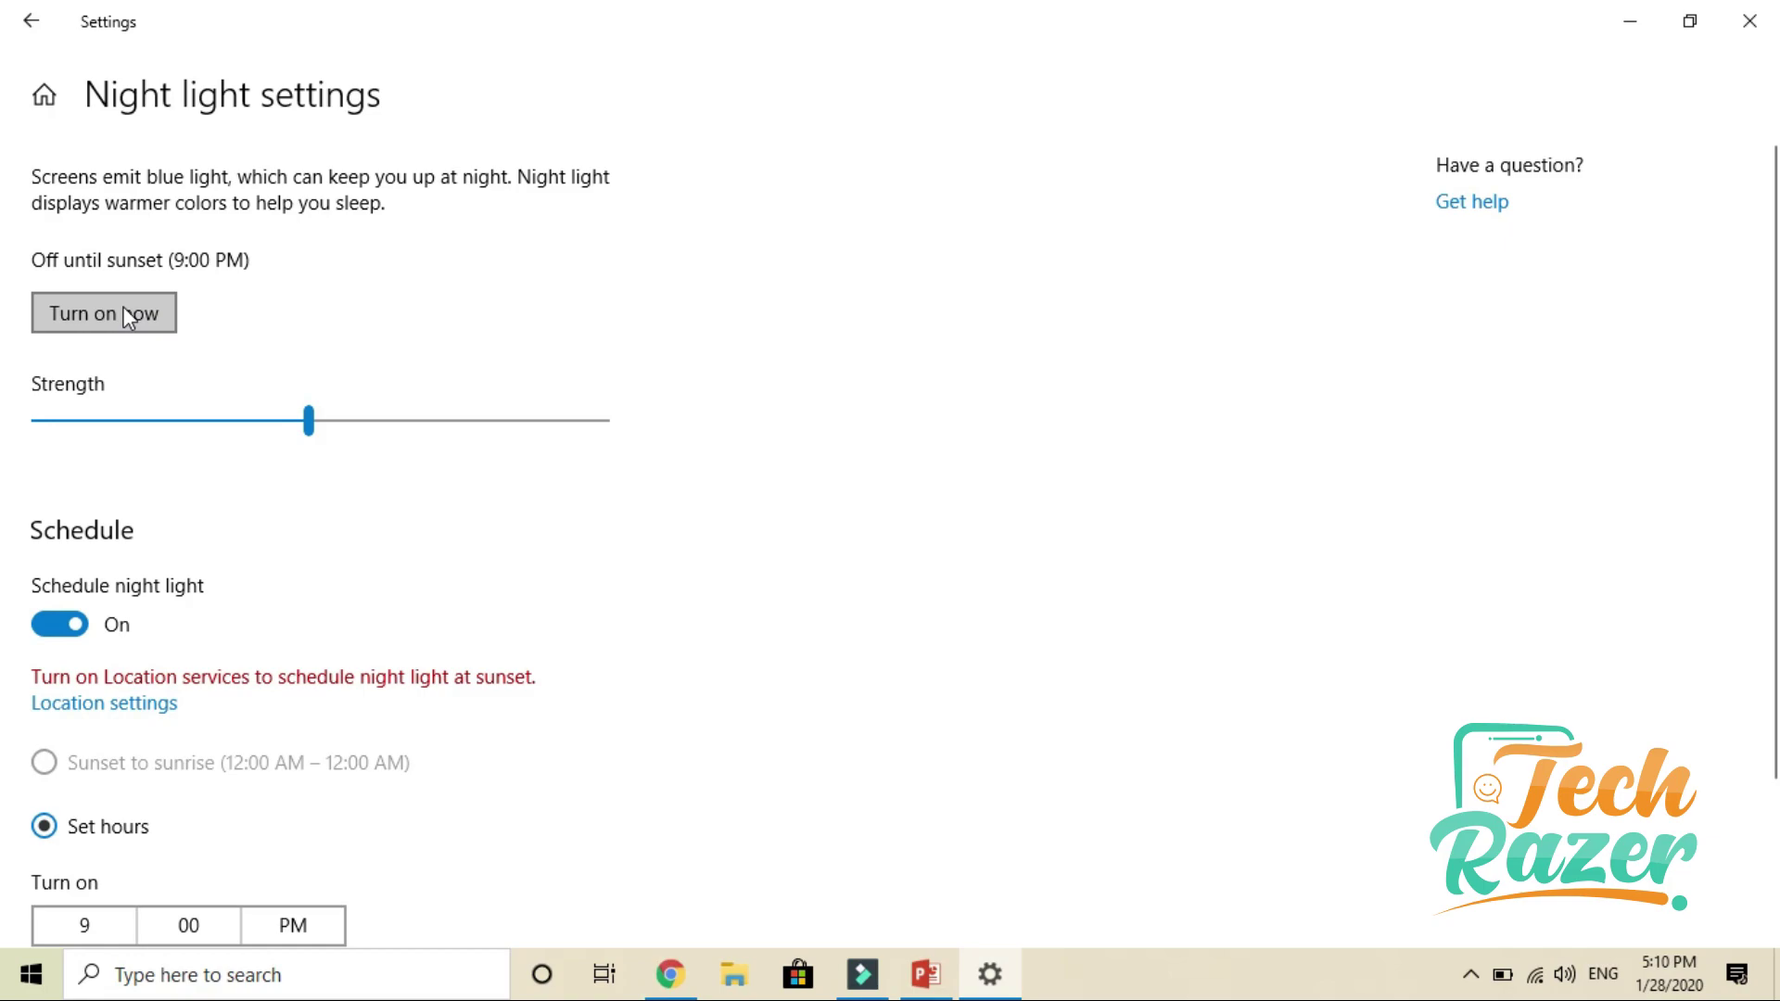
click(127, 316)
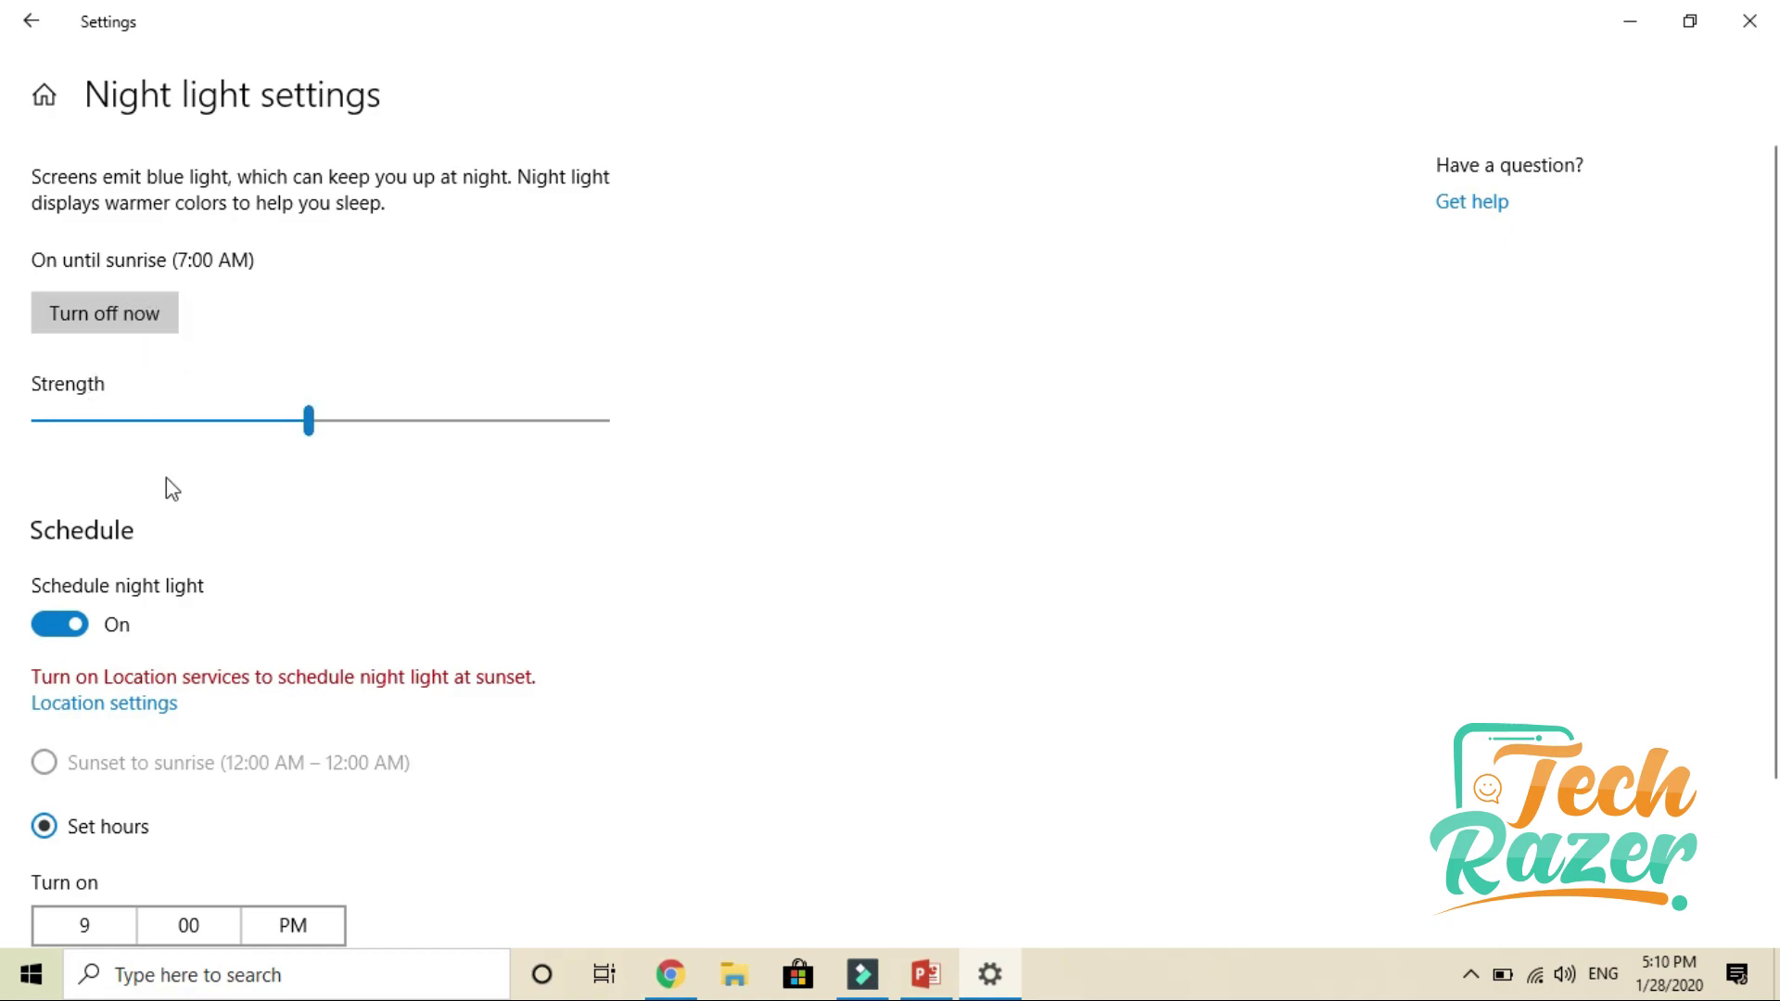
- Try weaker and stronger night light strengths and set the strength to about the middle of the range
scroll(242, 436, down, 1)
mouse_move(318, 306)
mouse_down()
mouse_move(621, 313)
mouse_move(260, 306)
mouse_move(301, 309)
mouse_up()
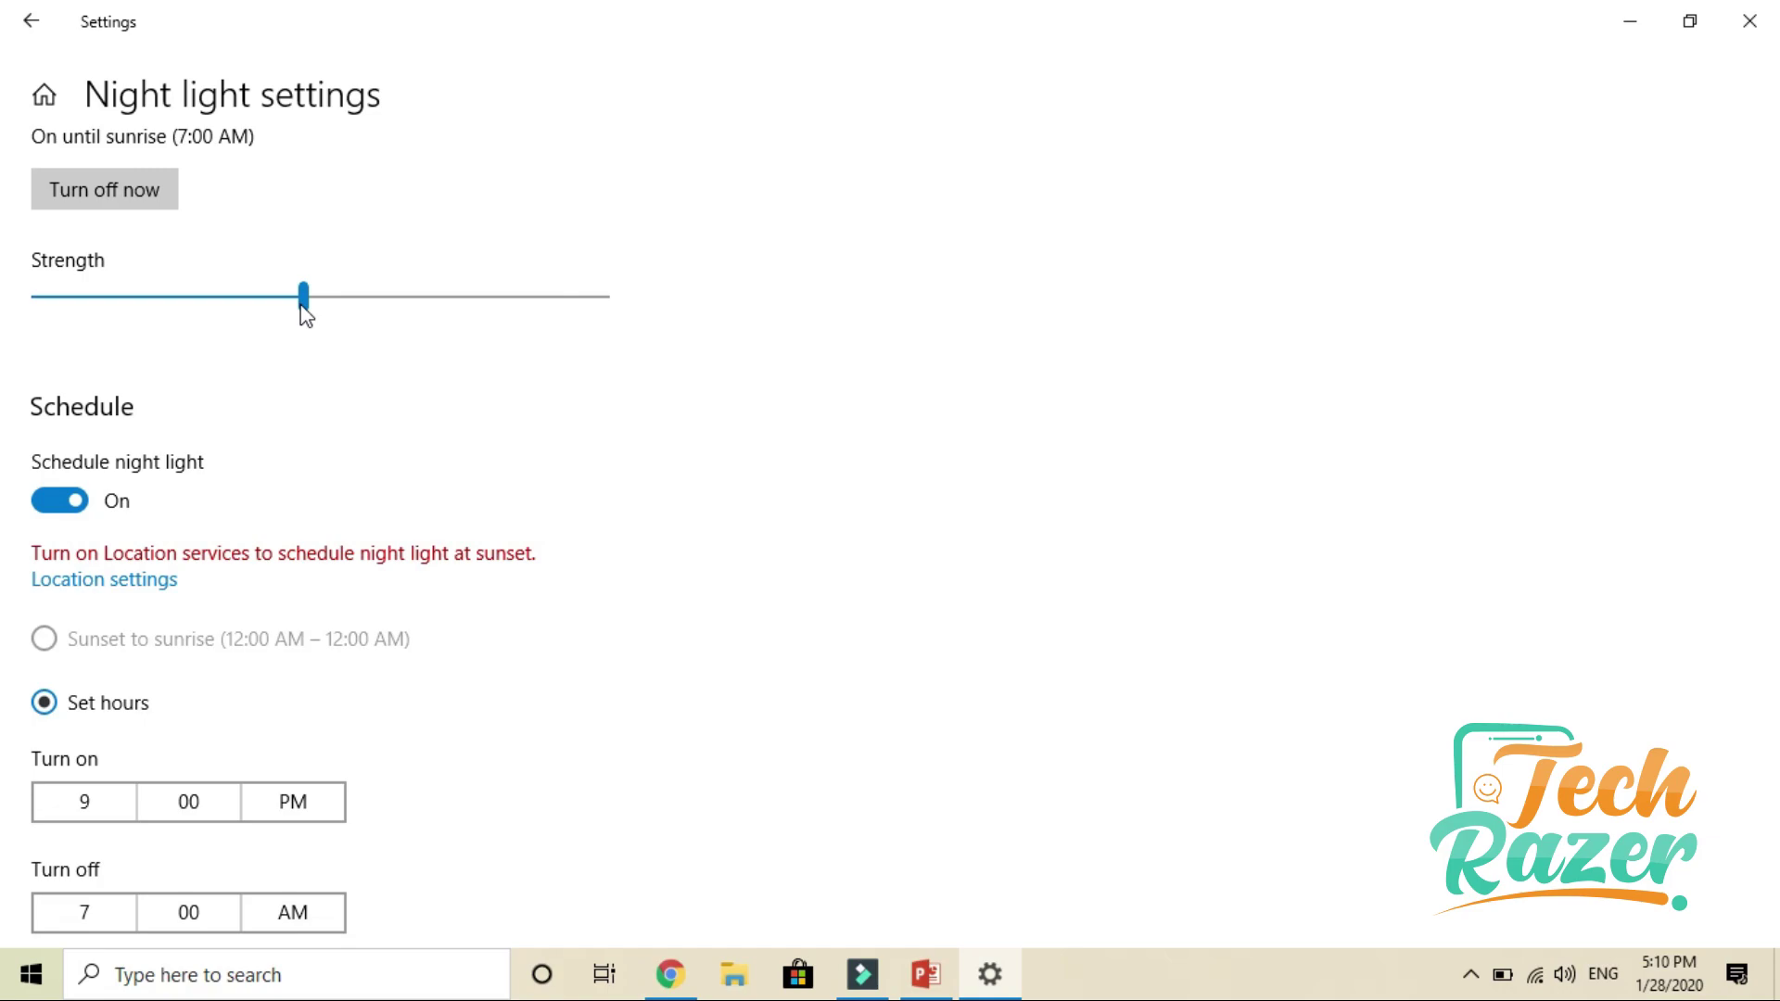
drag(301, 306, 374, 302)
drag(291, 295, 326, 310)
- Check the night light schedule, turn night light off immediately, and return to the Display settings
scroll(79, 528, down, 2)
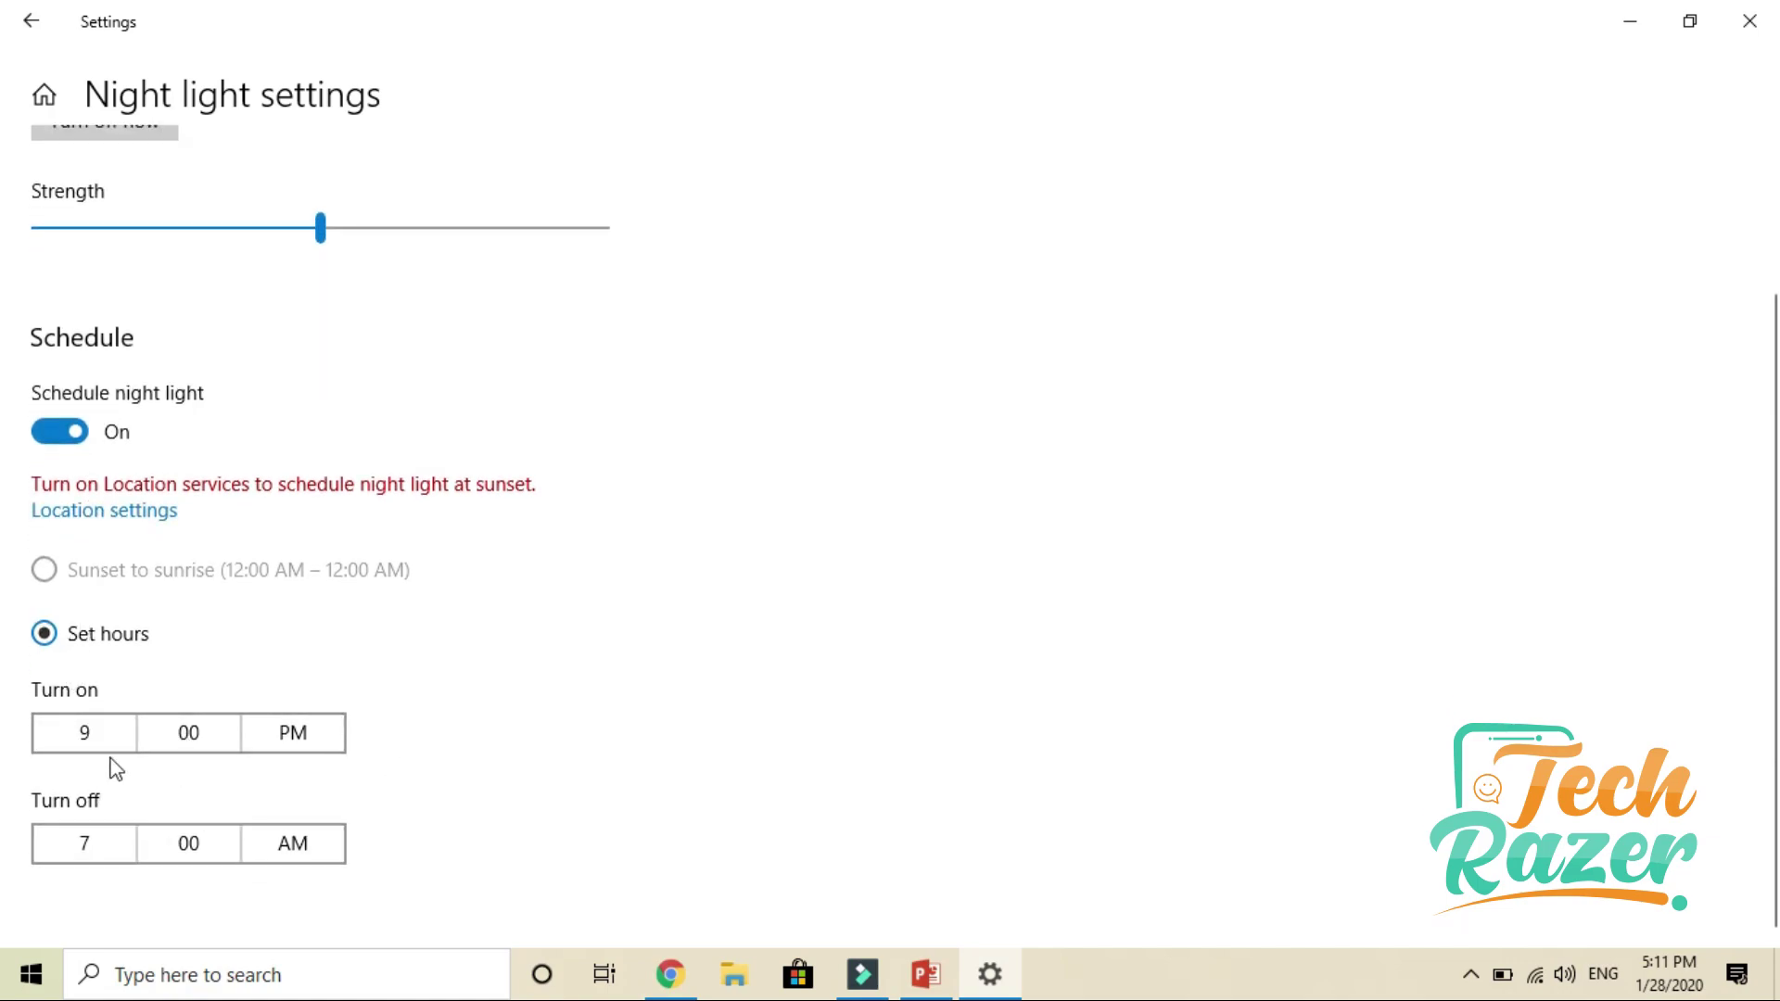
scroll(279, 774, up, 5)
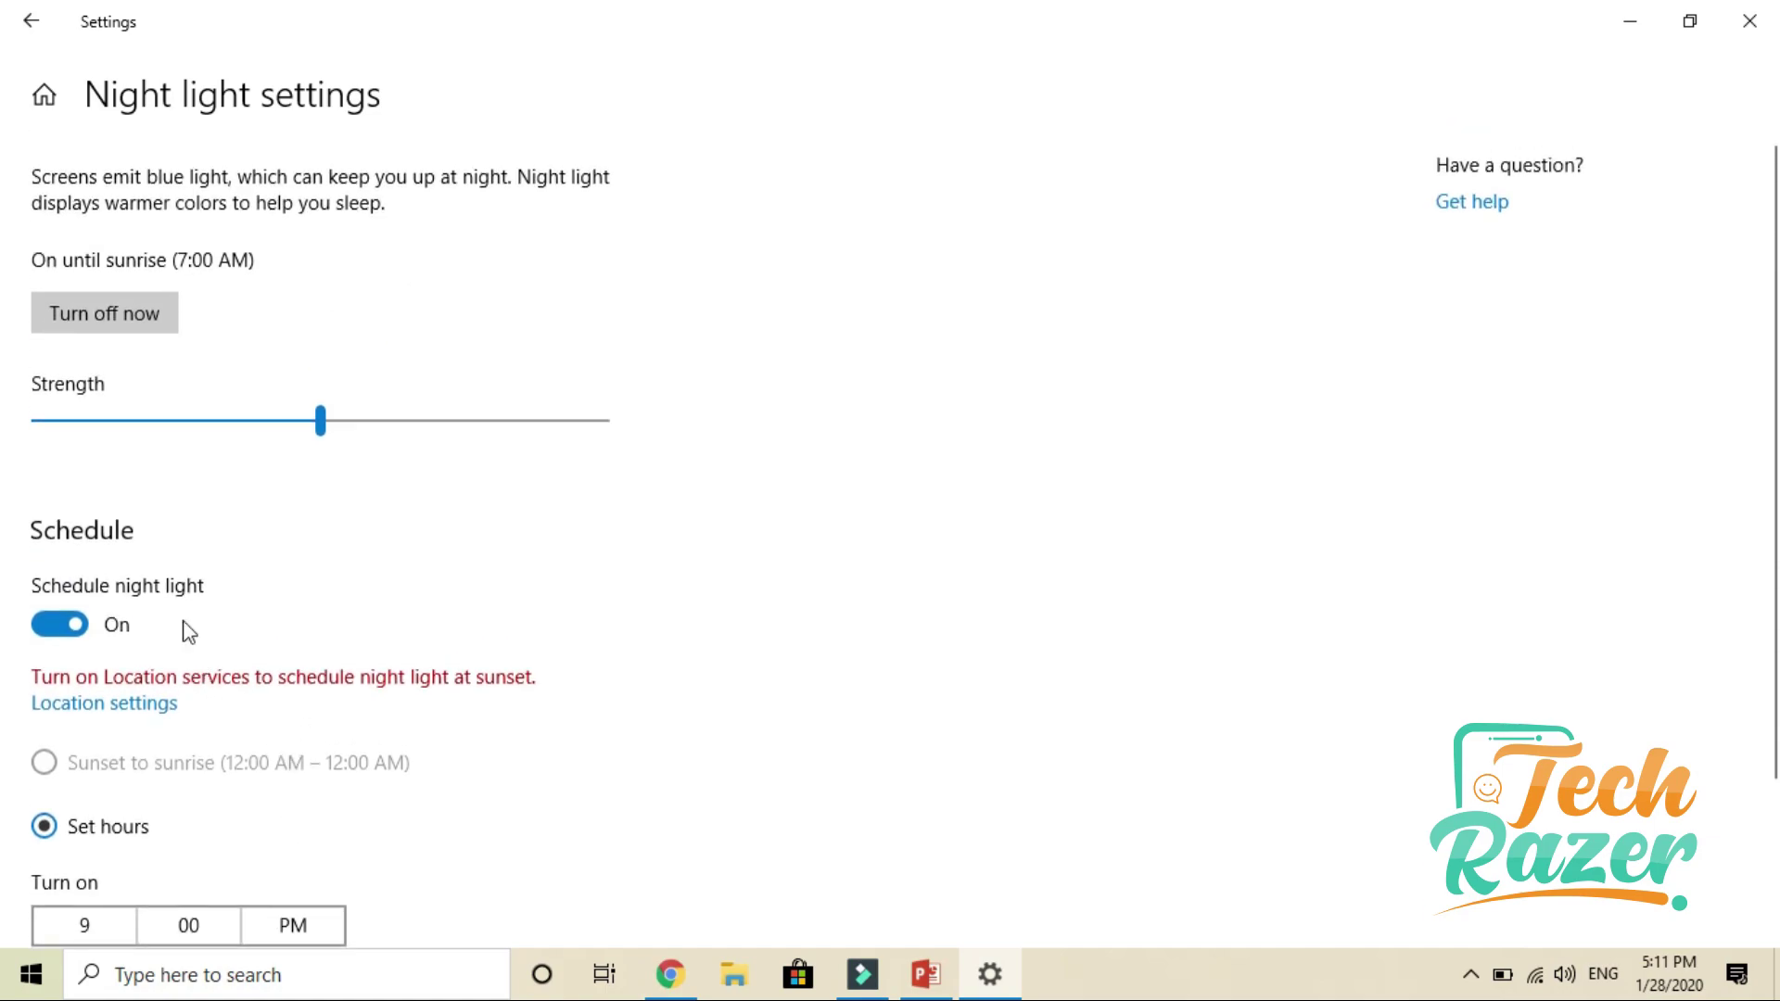
click(93, 325)
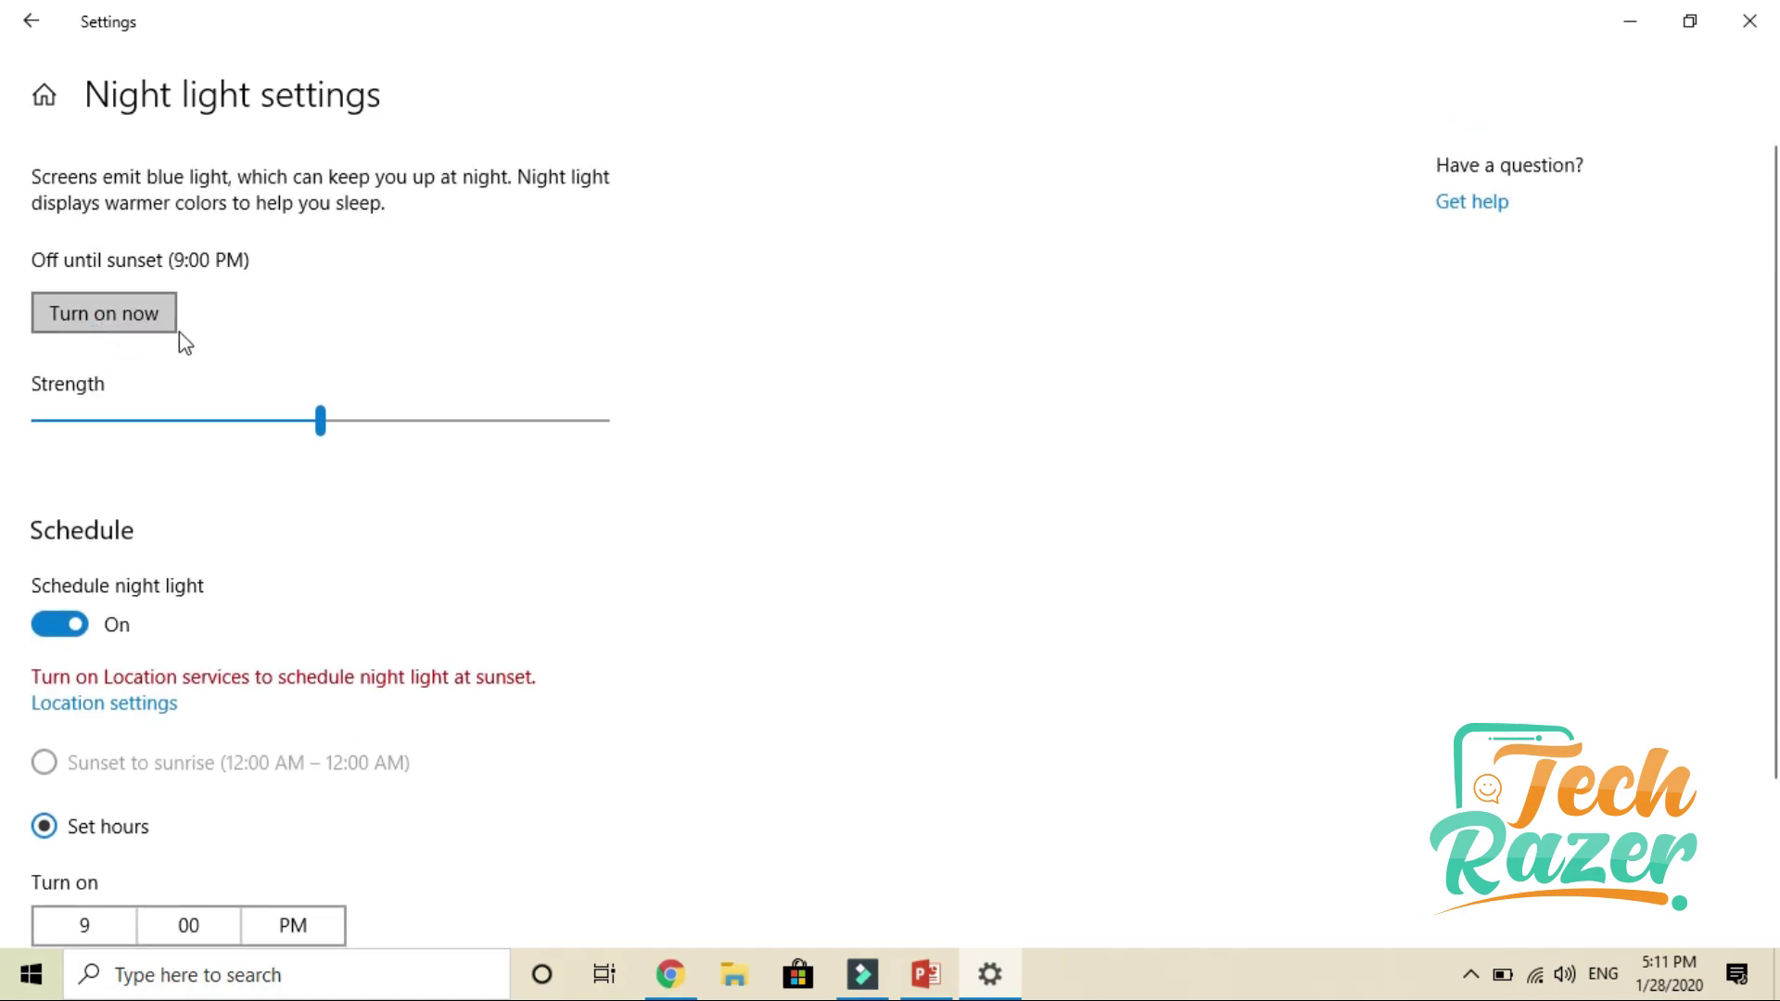
click(34, 37)
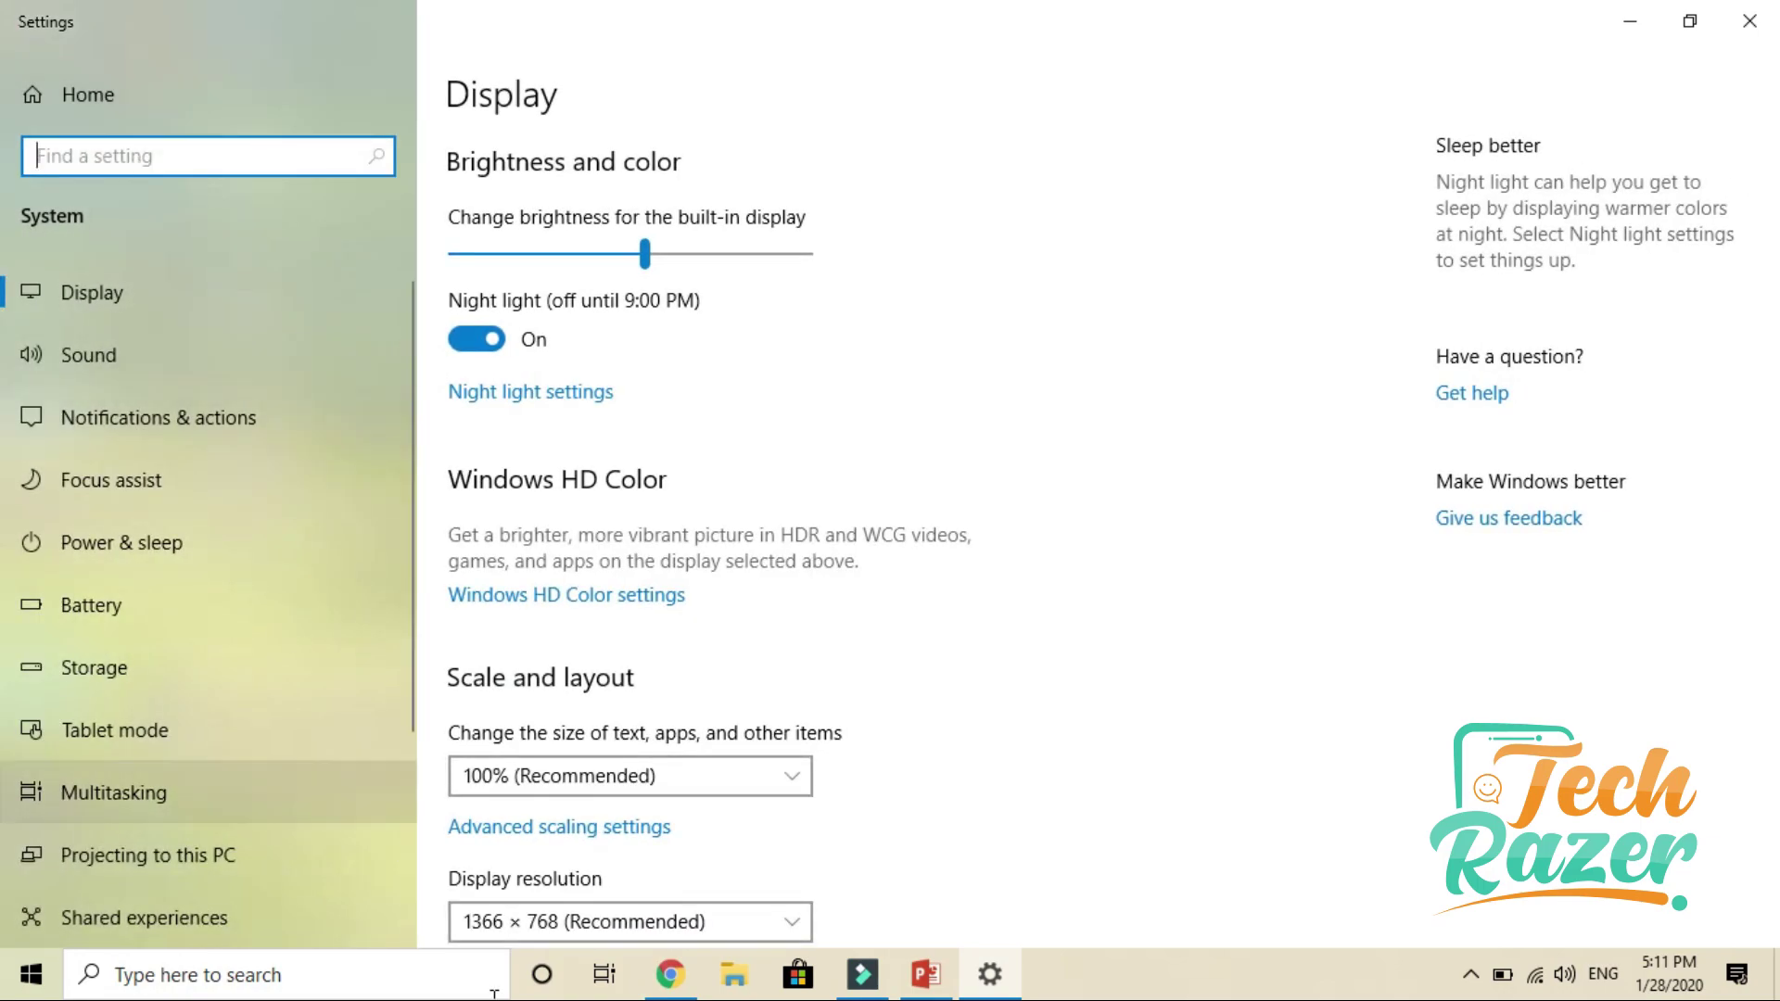
- Examine the output, input and advanced options in the Sound settings
click(128, 341)
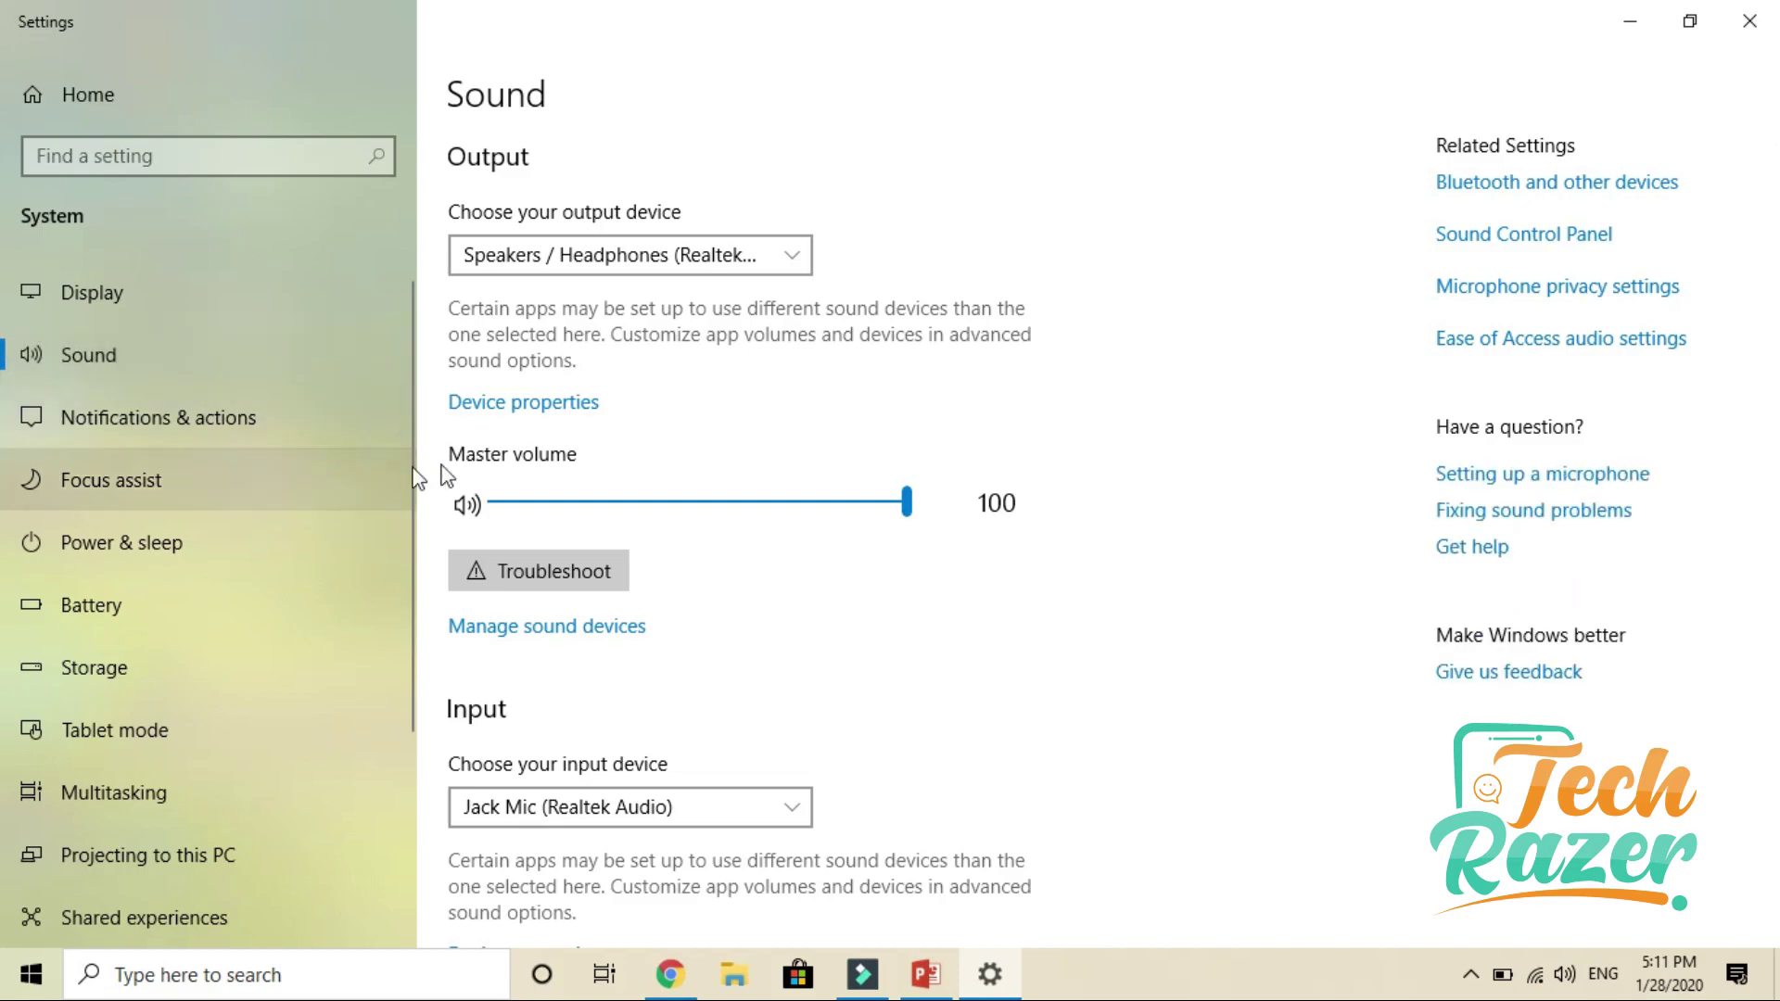
scroll(469, 431, down, 5)
scroll(473, 434, down, 1)
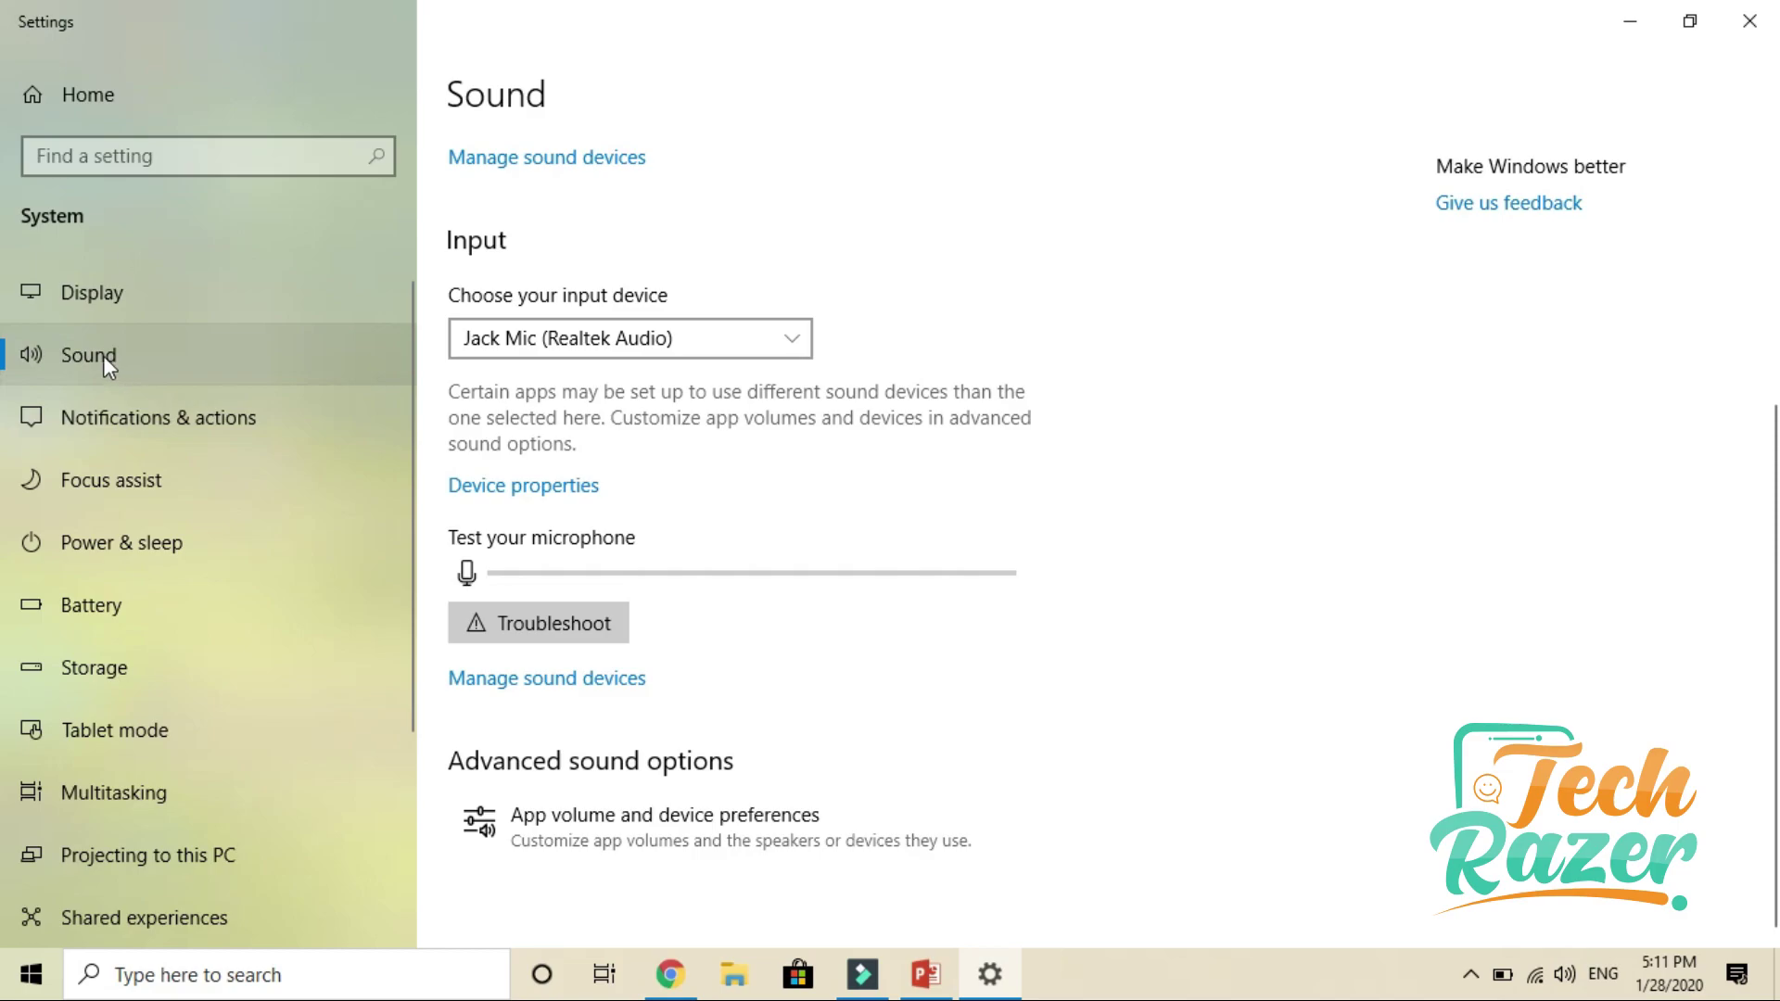
- Open the Notifications & actions settings and turn off the full screen focus assist rule from its Action Center notification
click(111, 417)
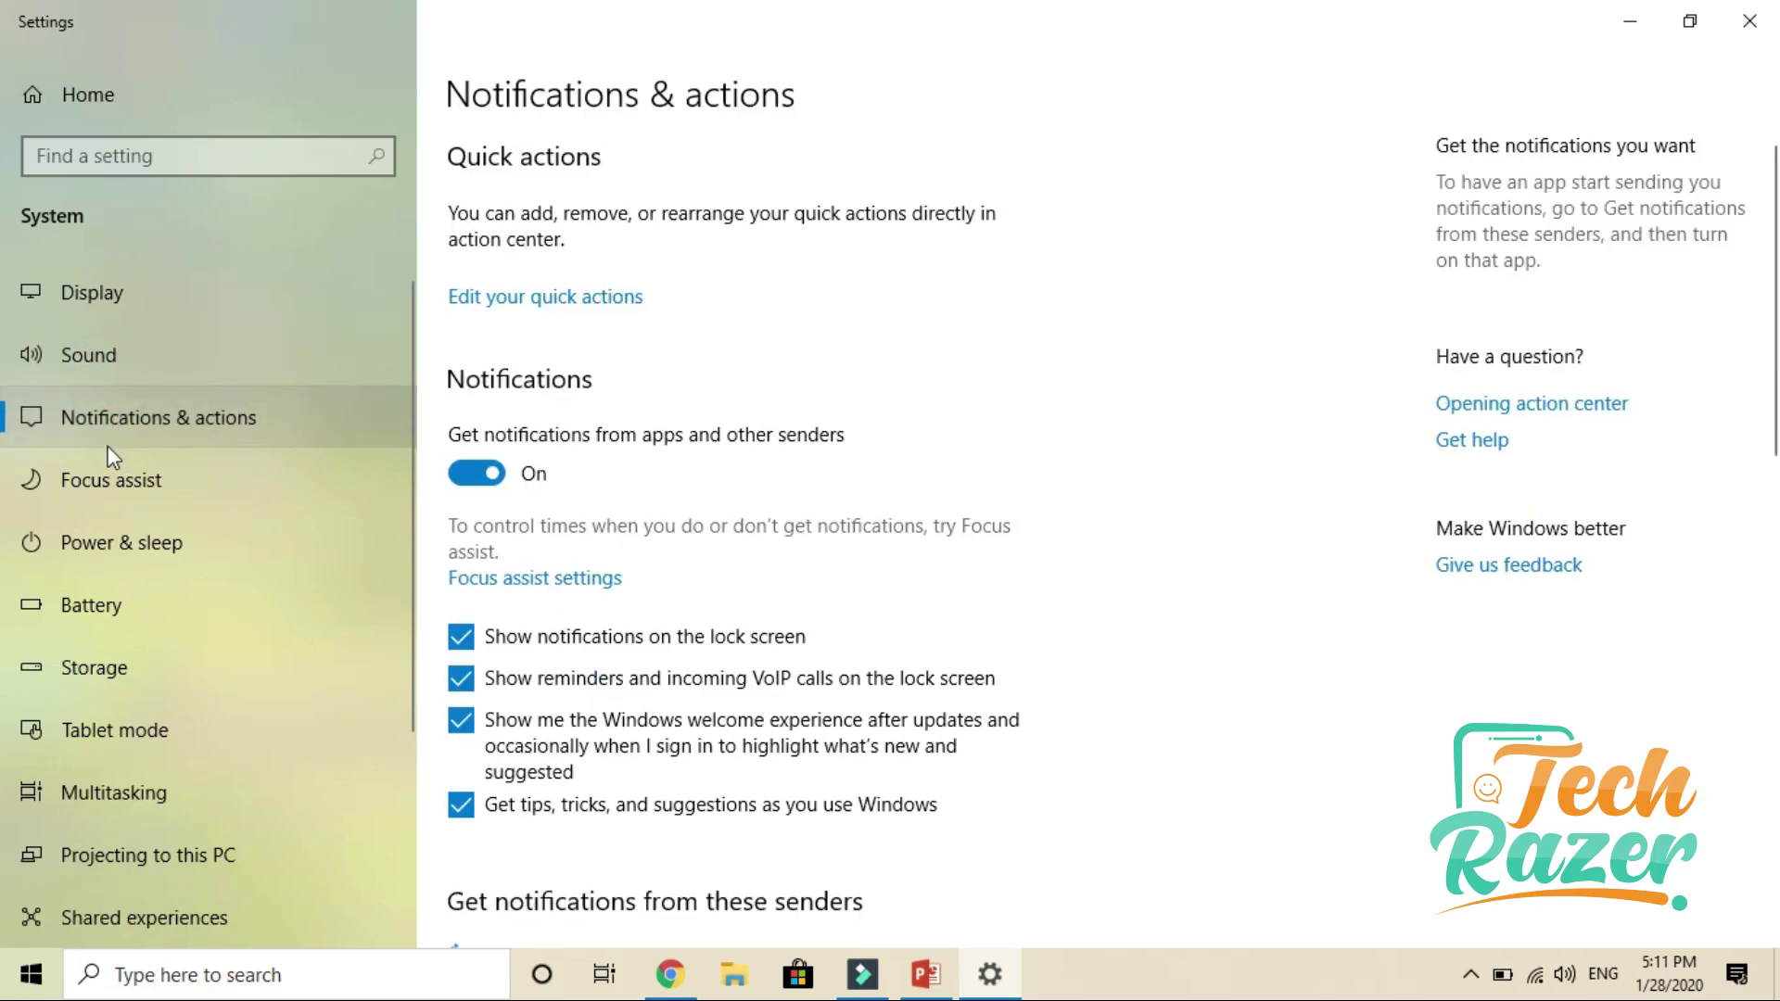
click(1736, 974)
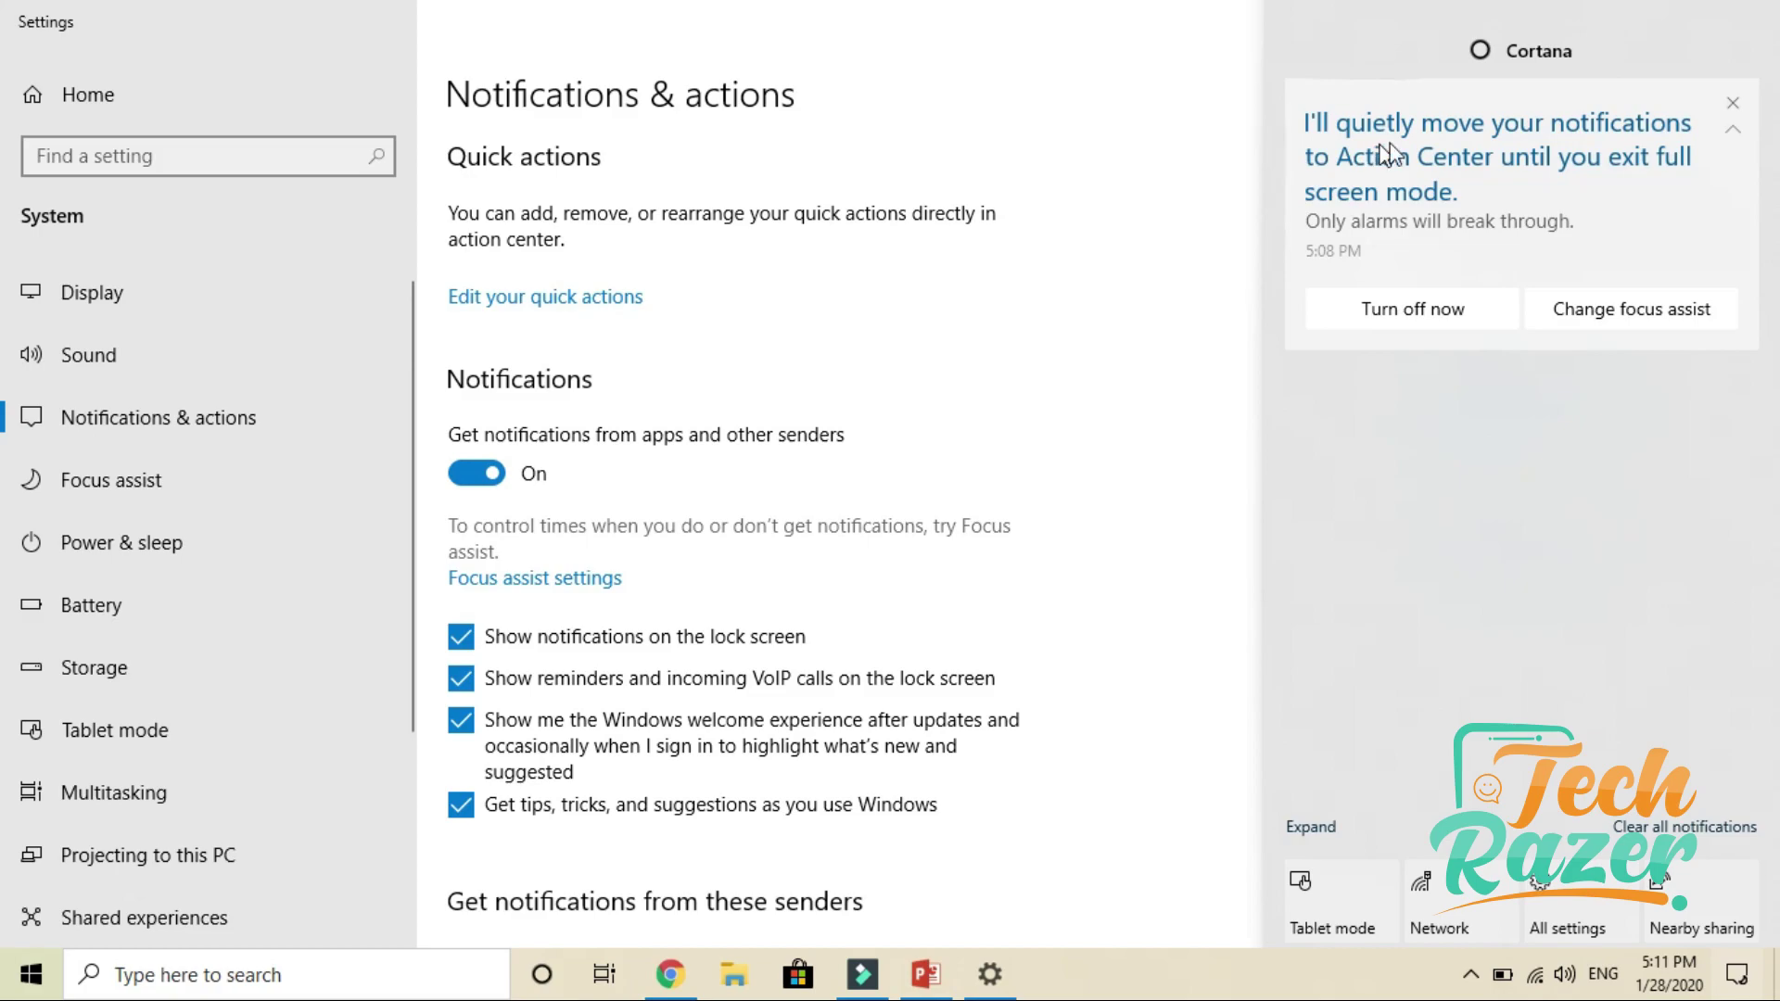
click(1432, 311)
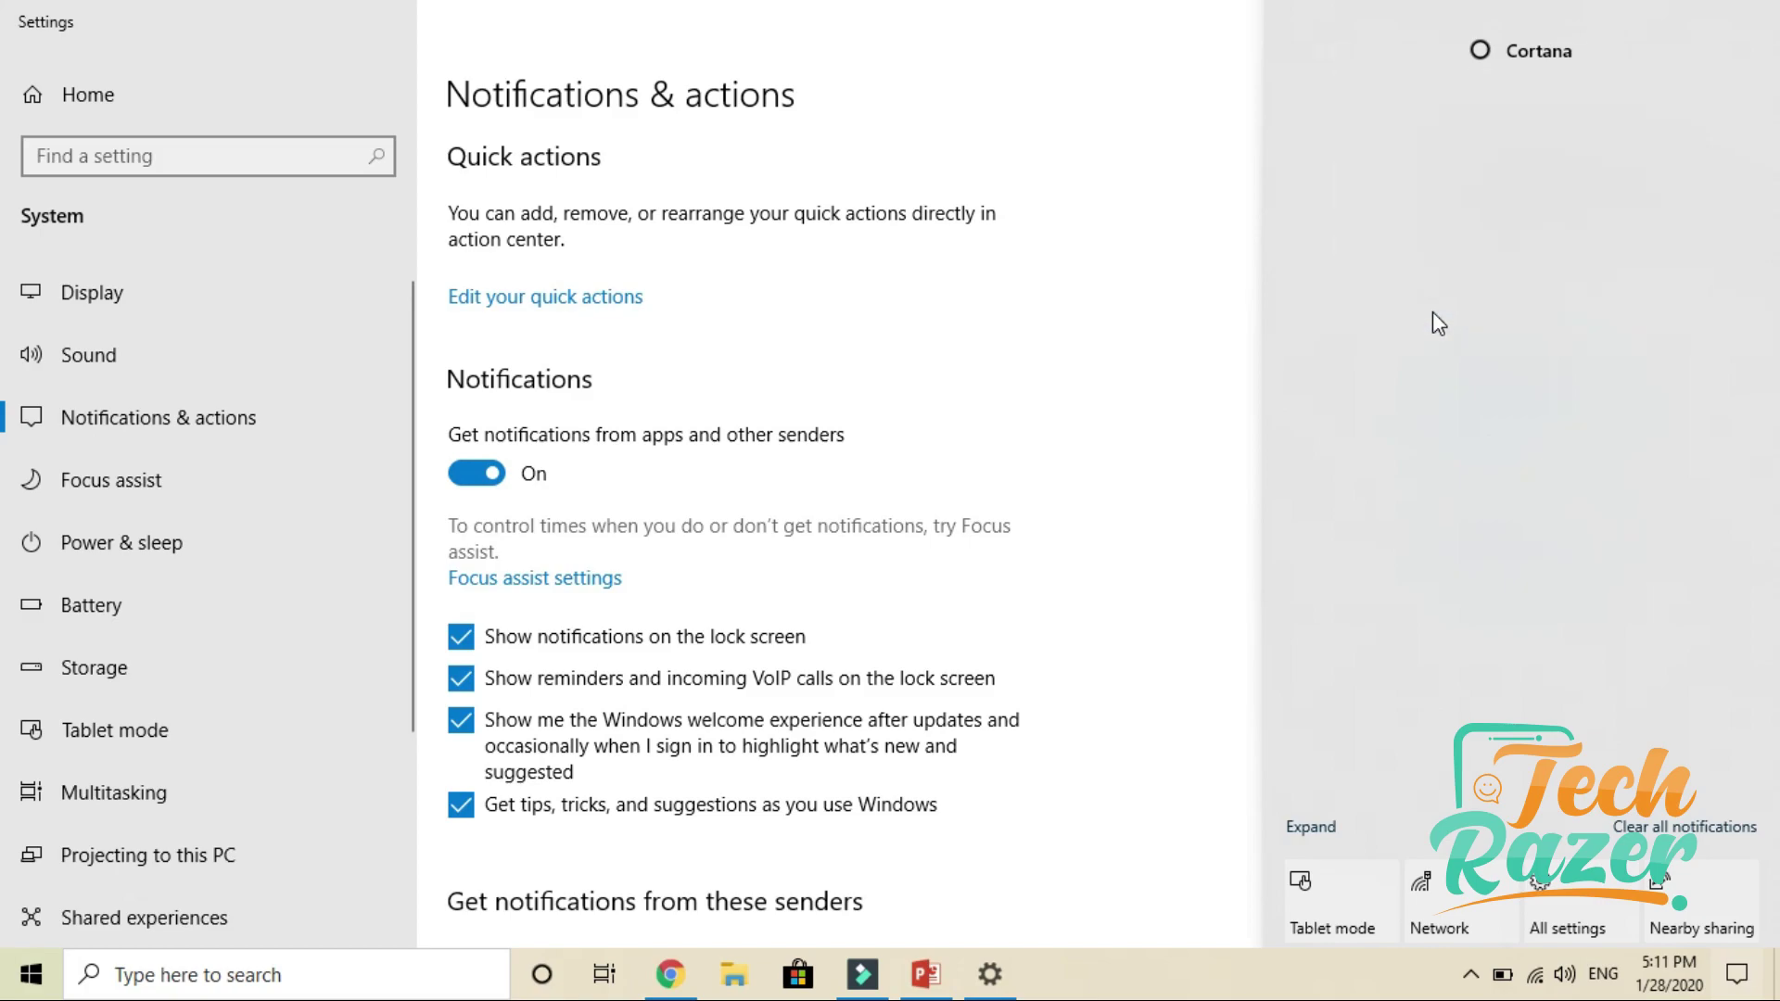
- Try switching Nearby sharing on and back off in the Action Center, and return to Settings
click(1677, 901)
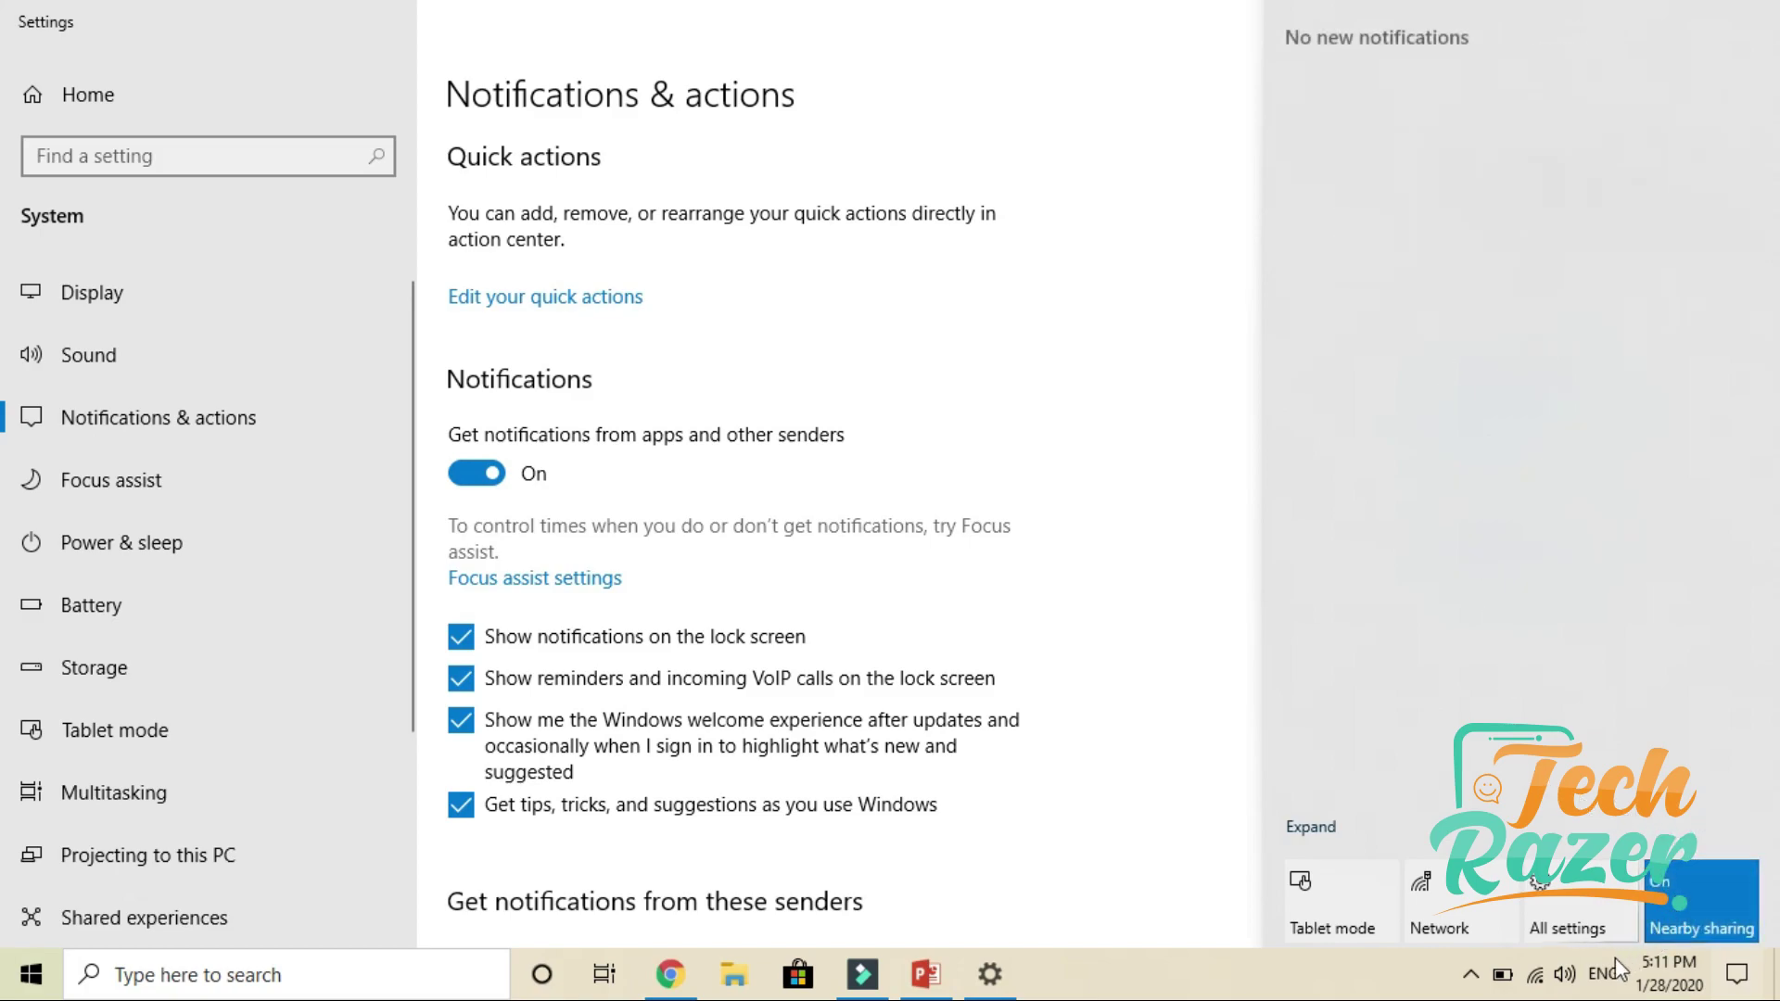
click(1681, 909)
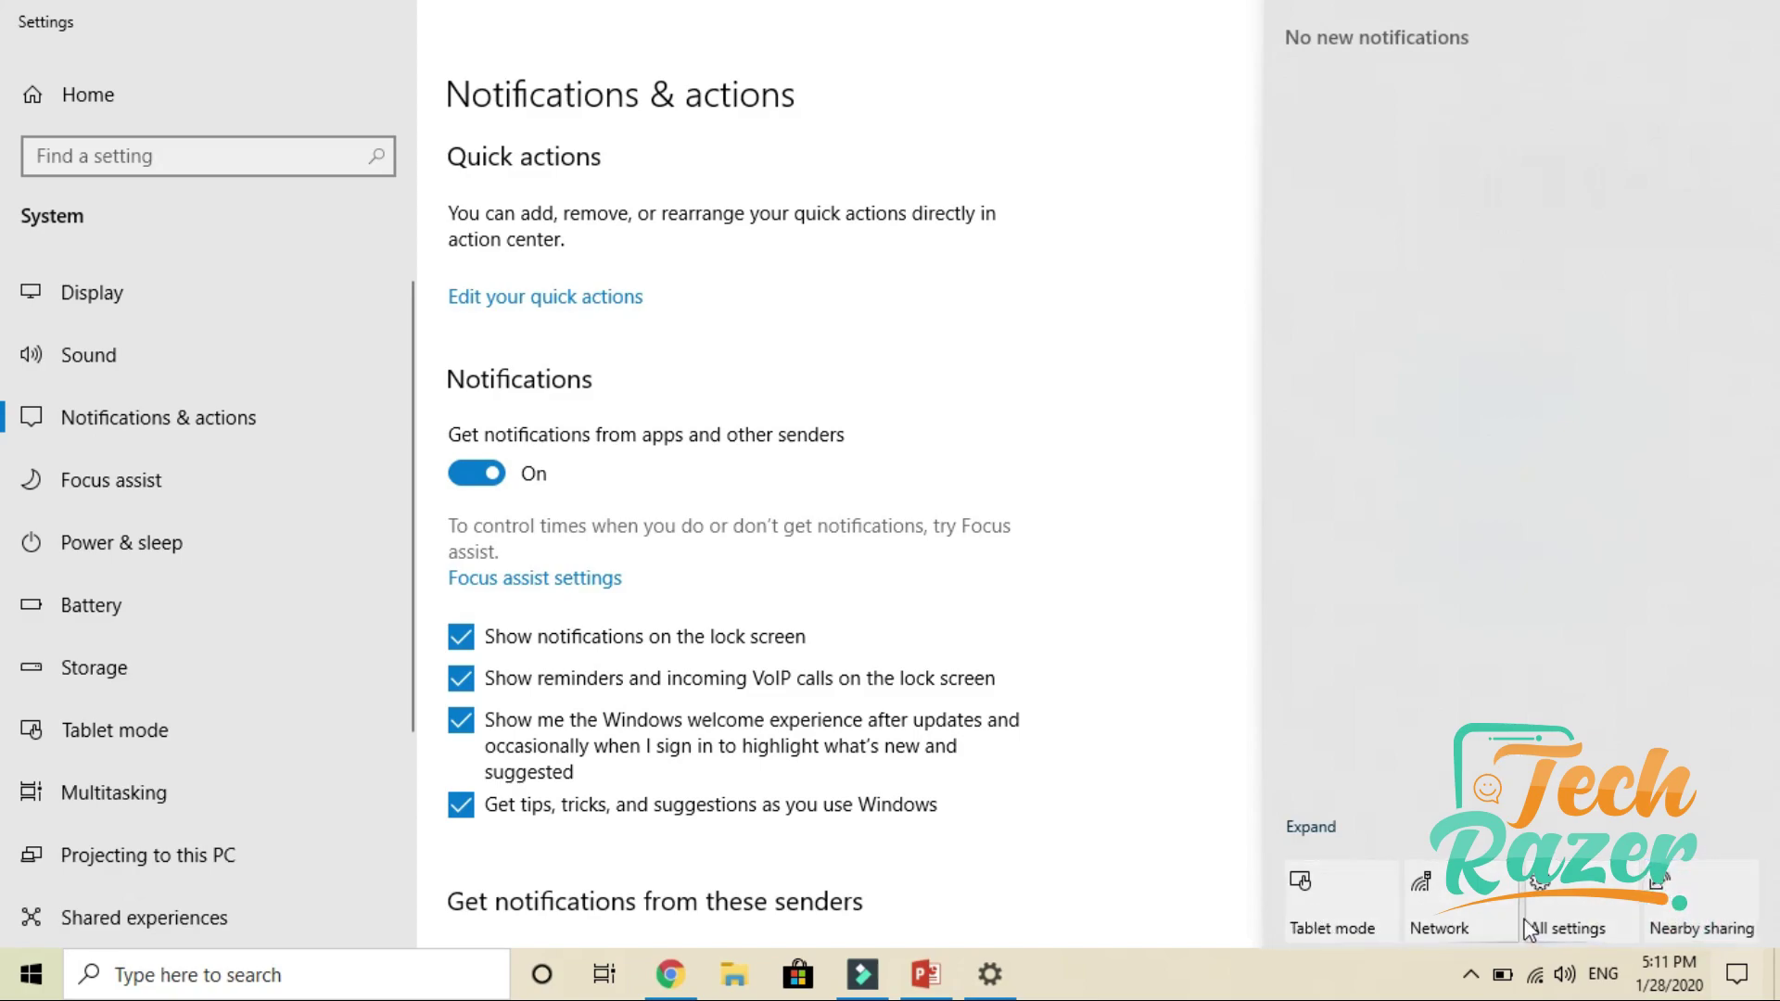
click(1566, 908)
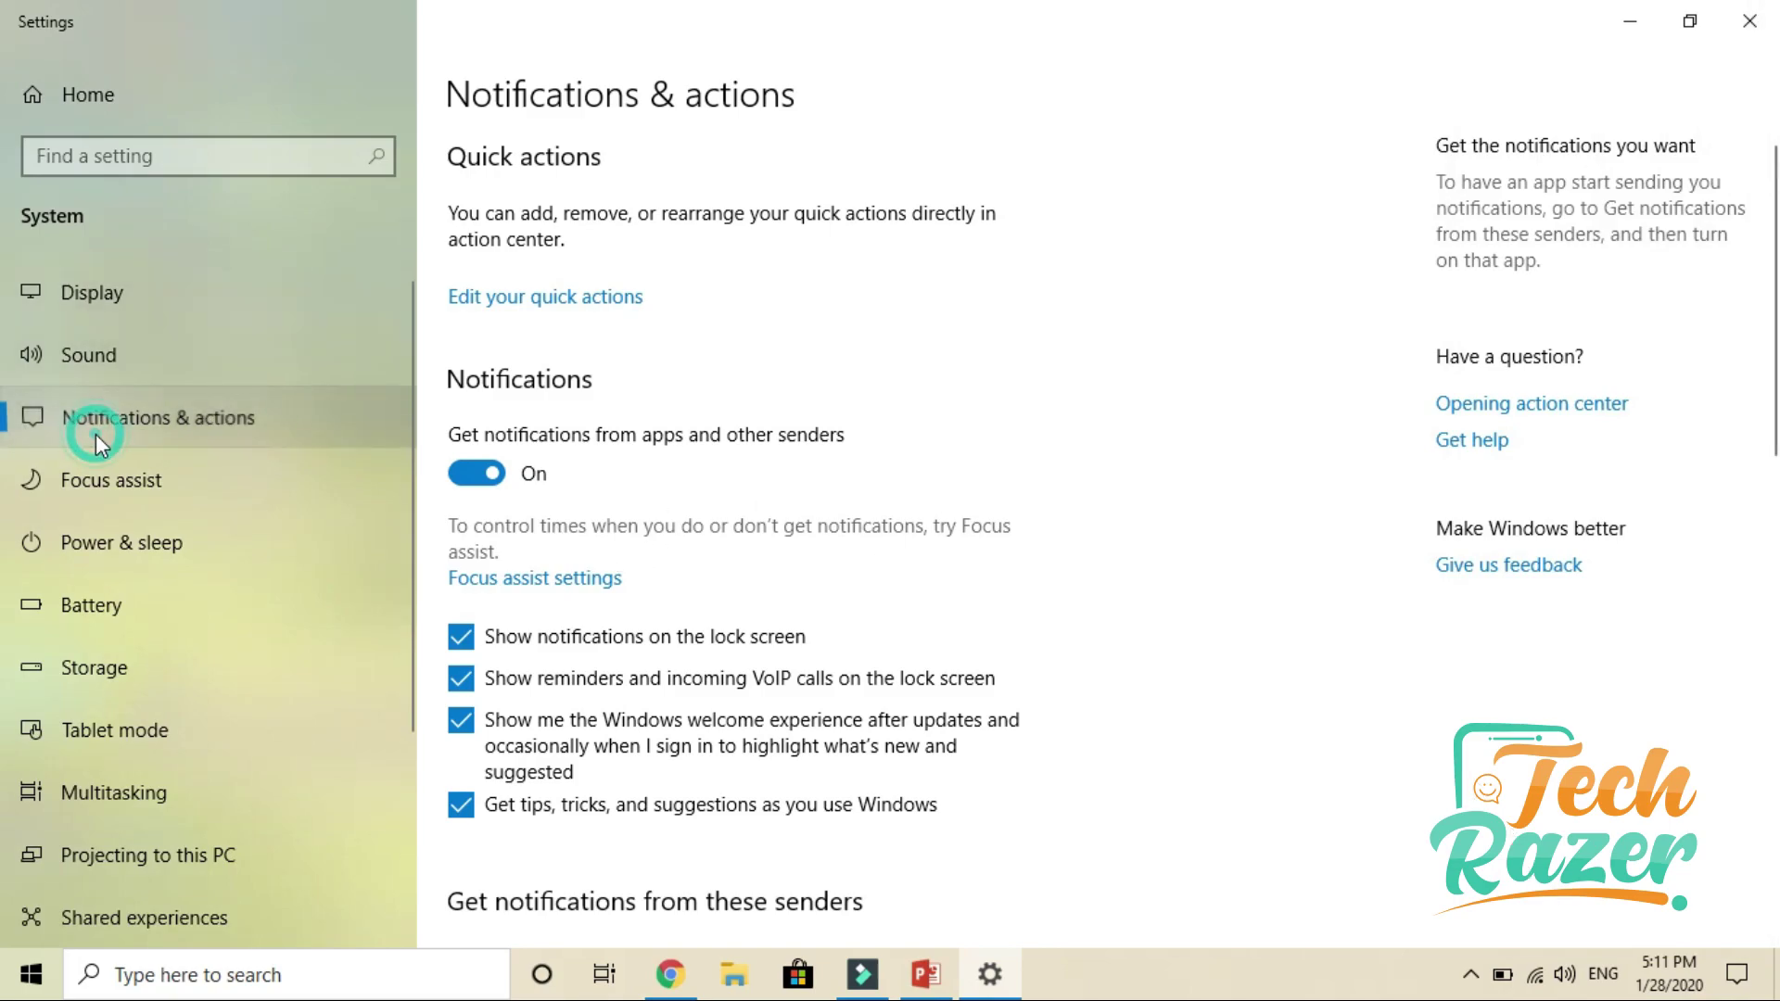
- Examine the Focus assist modes and automatic rules, and open the Power & sleep settings
click(114, 482)
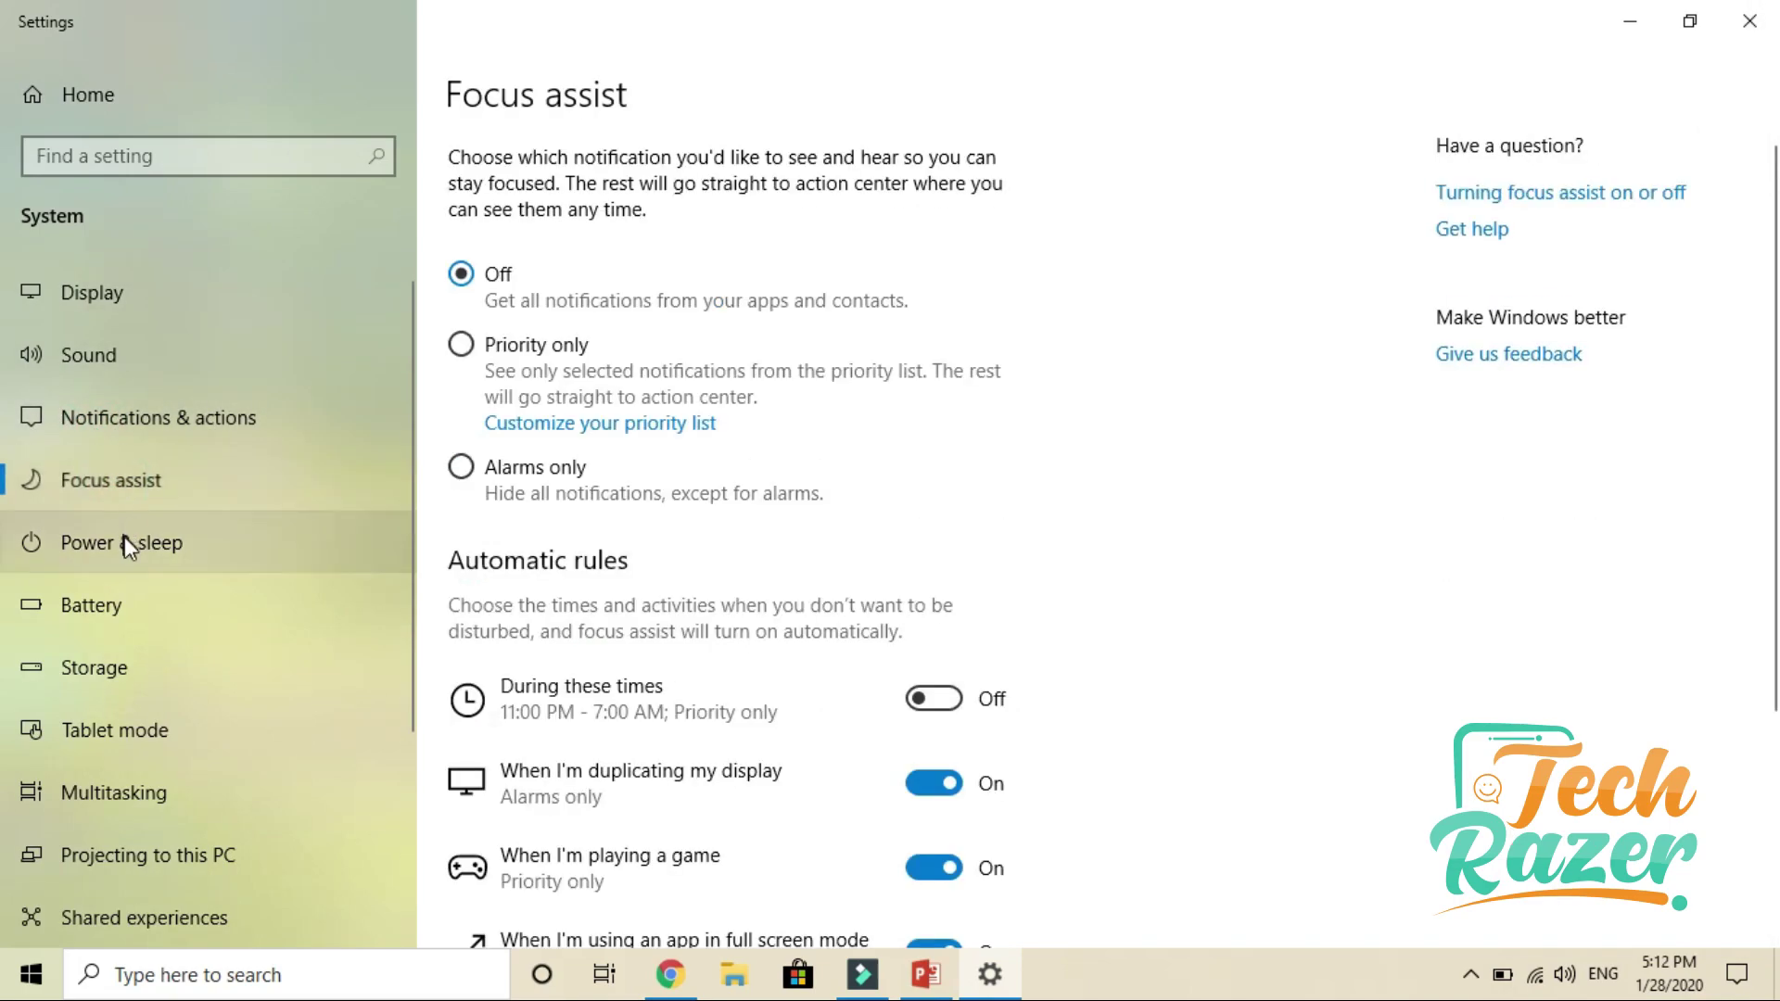
scroll(565, 324, down, 3)
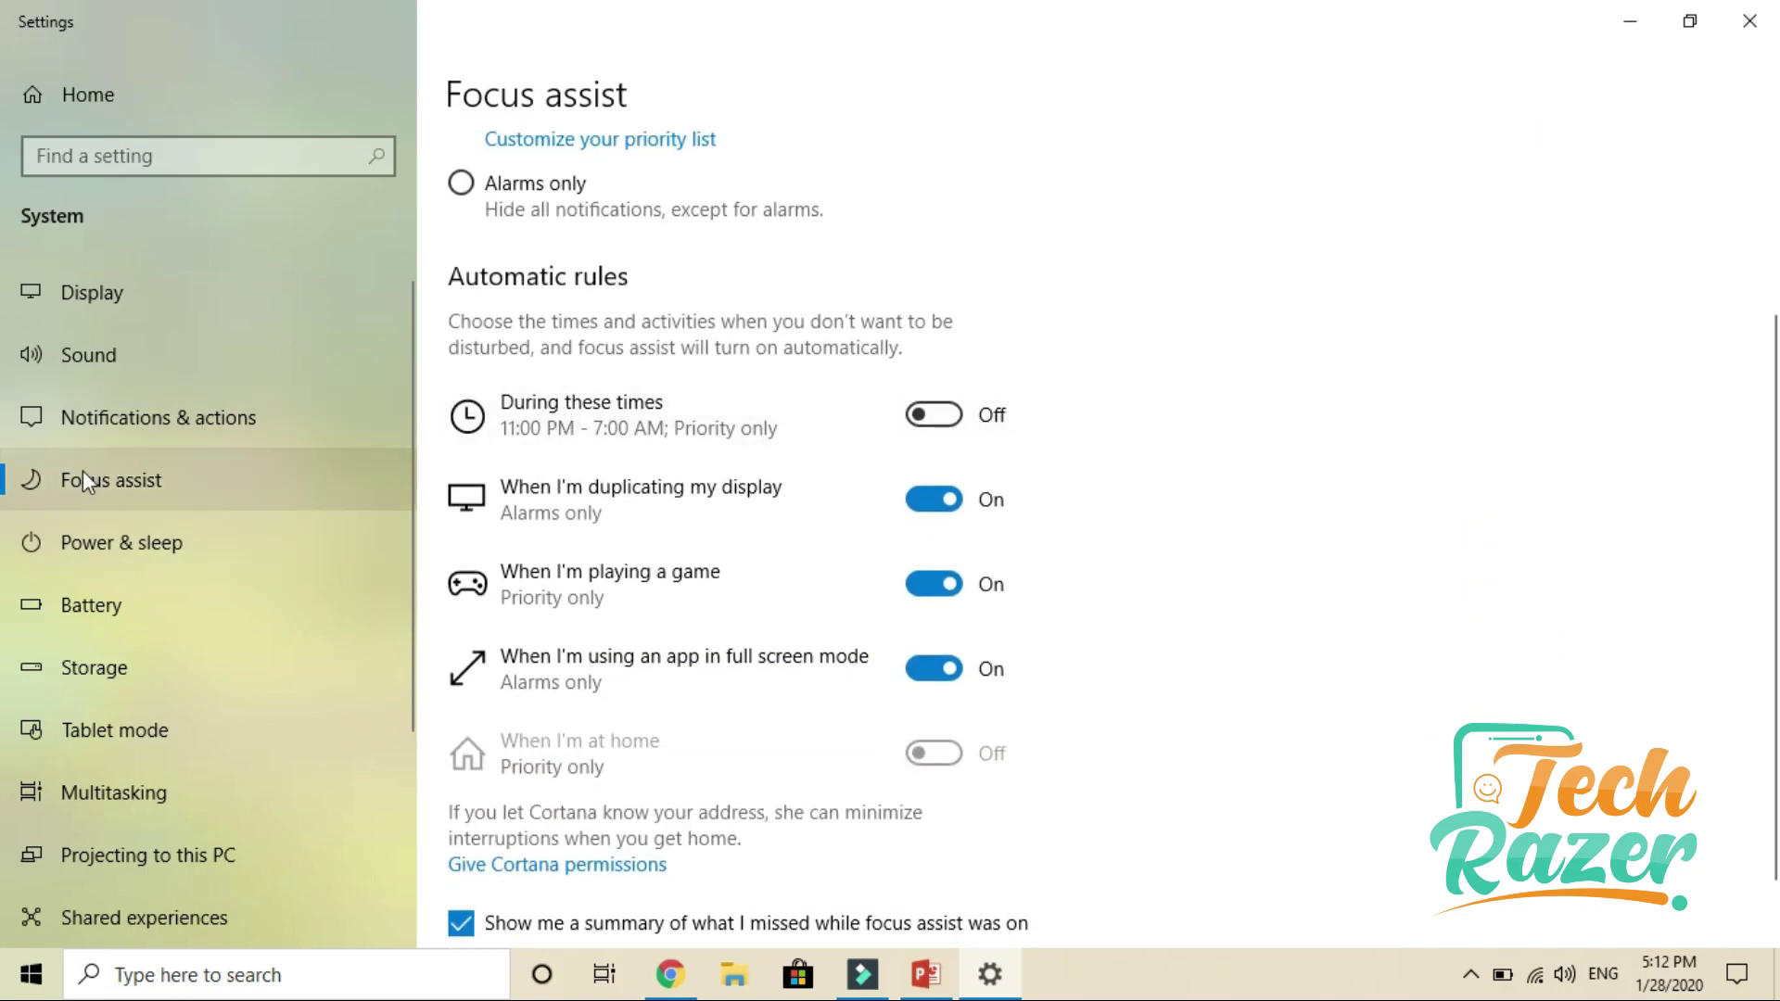
click(85, 543)
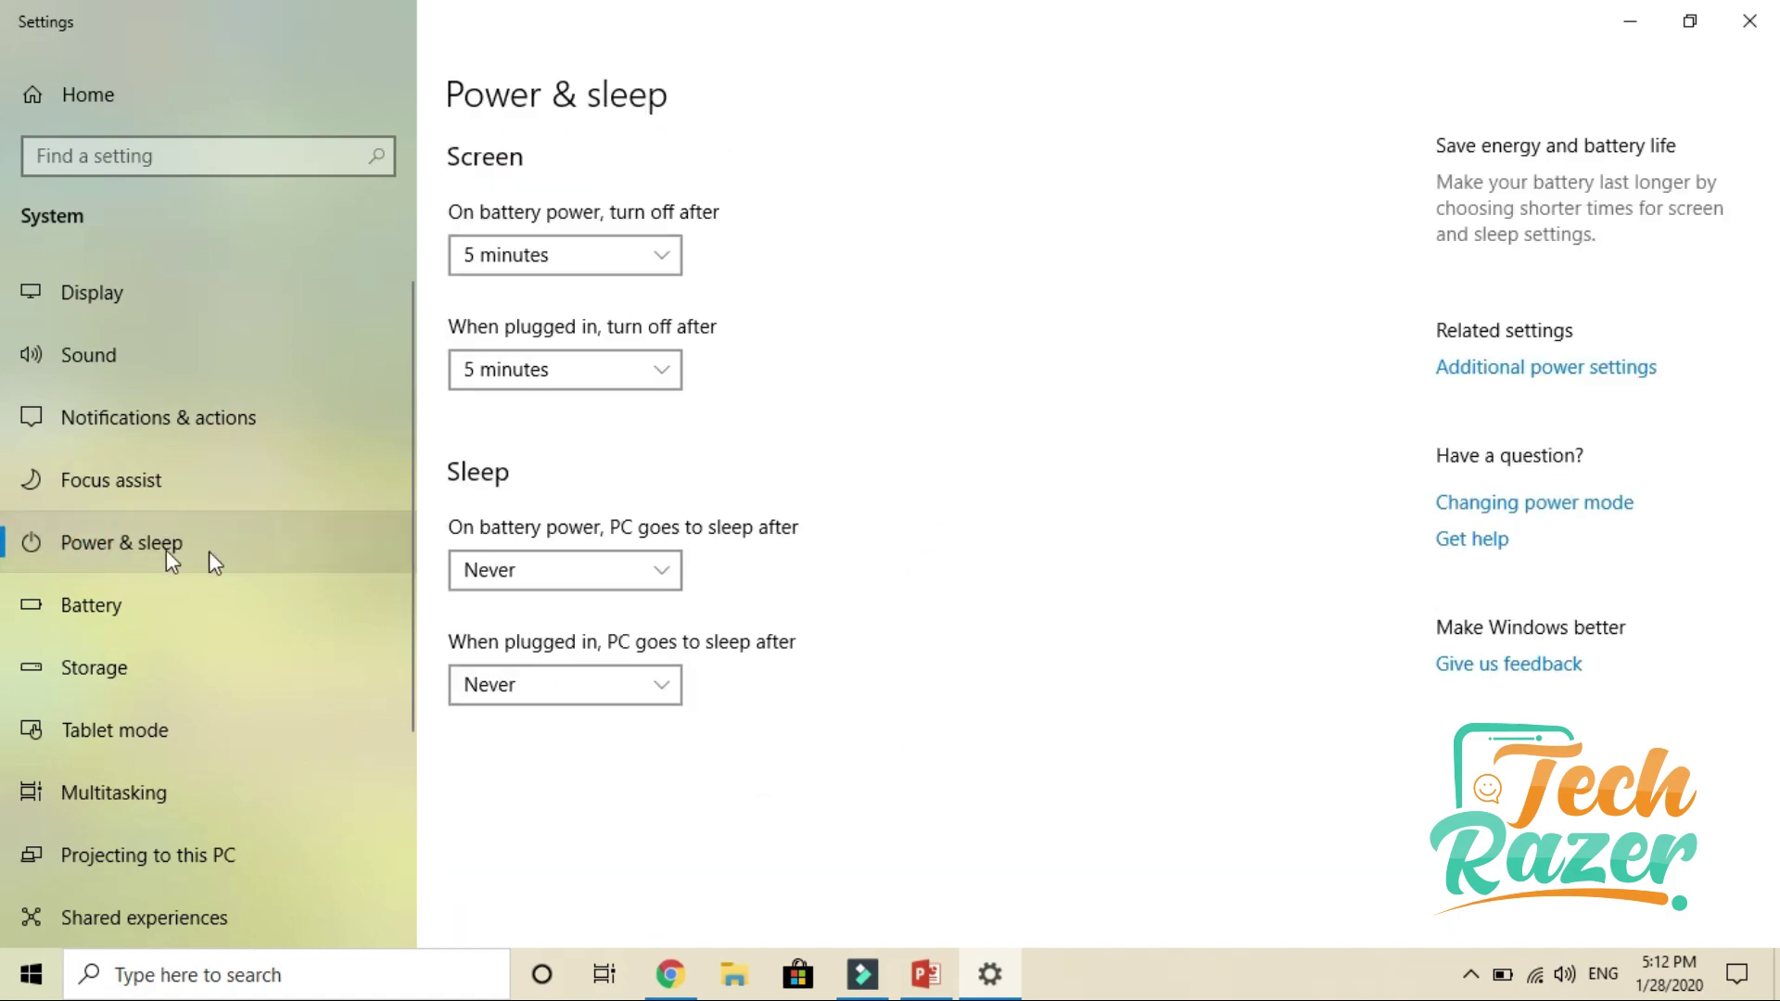
- Open the Battery settings, check which apps are affecting battery life, and return to the Battery page
click(114, 593)
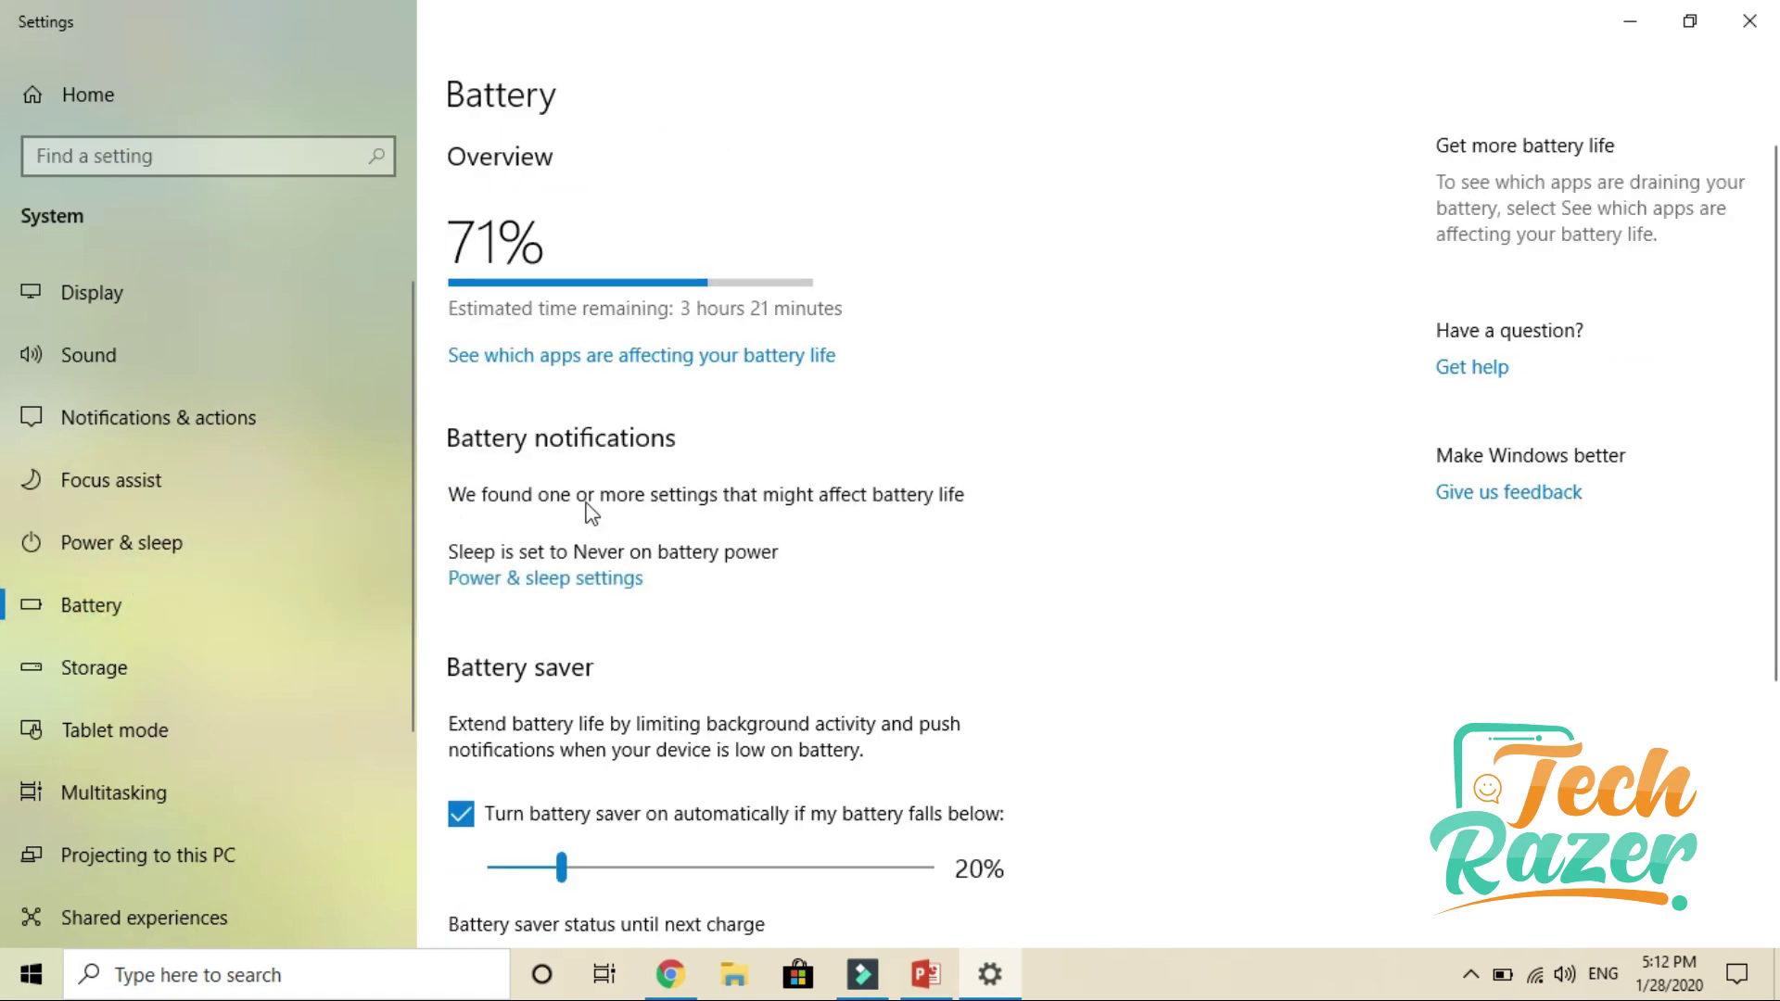
scroll(576, 477, down, 3)
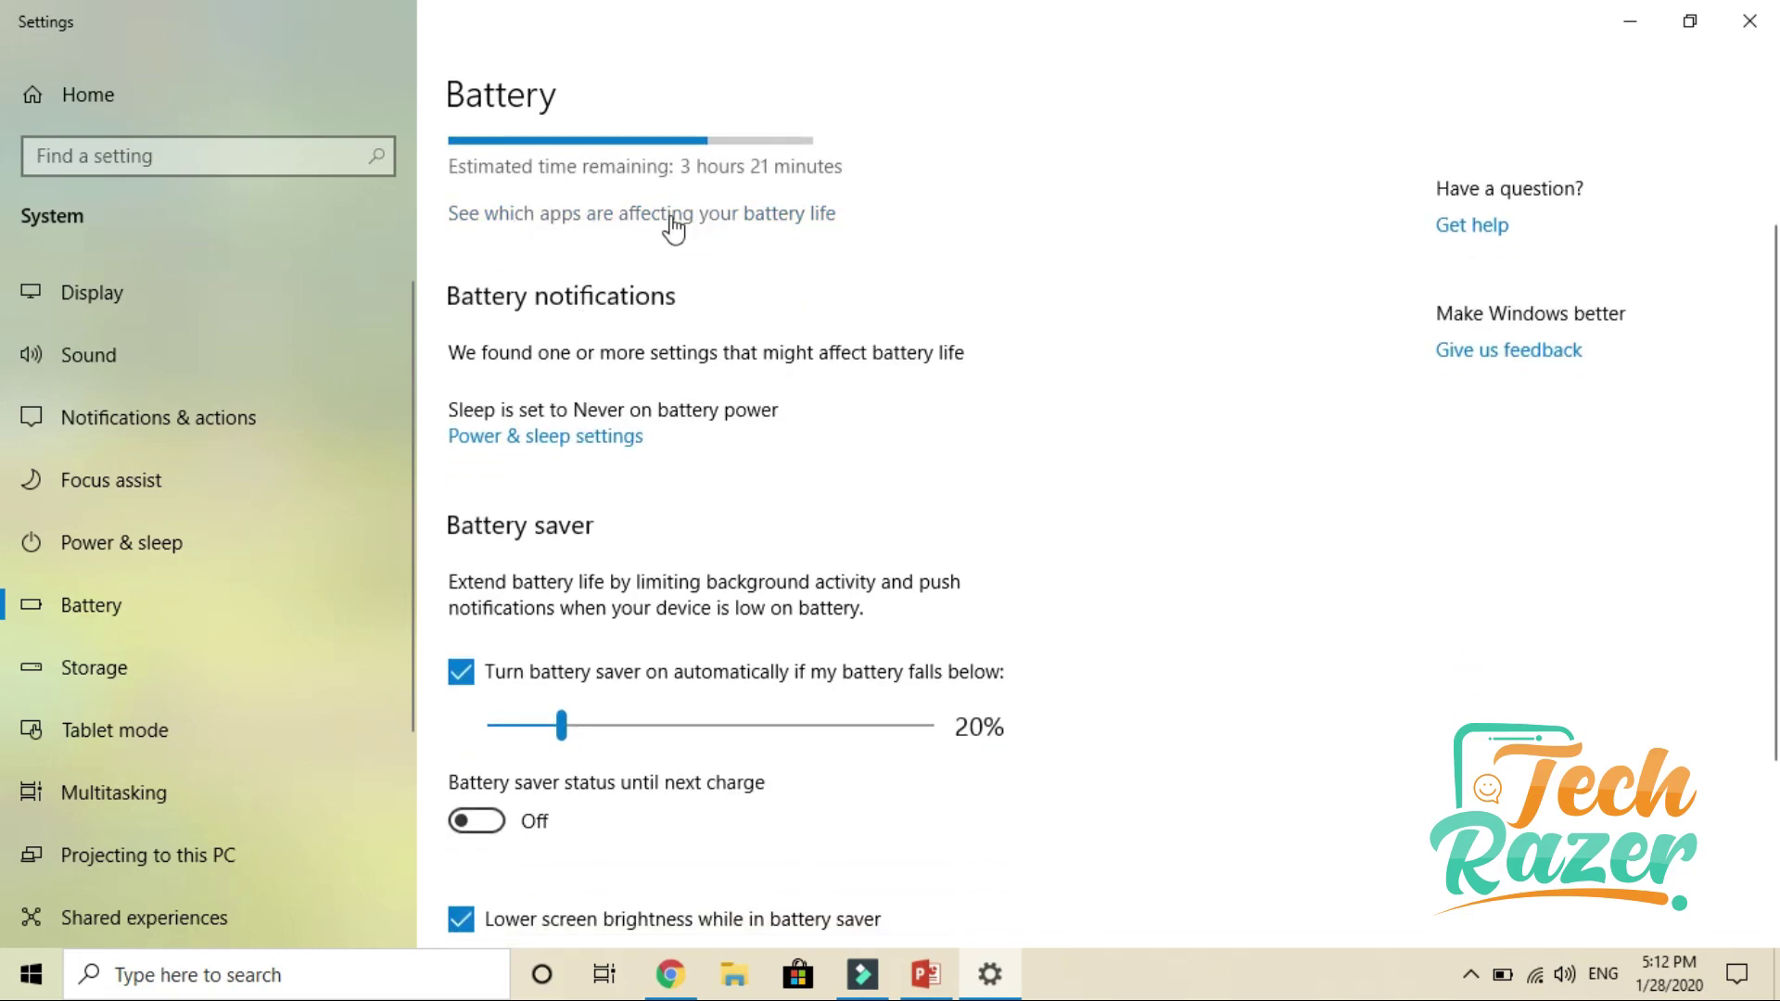
click(737, 215)
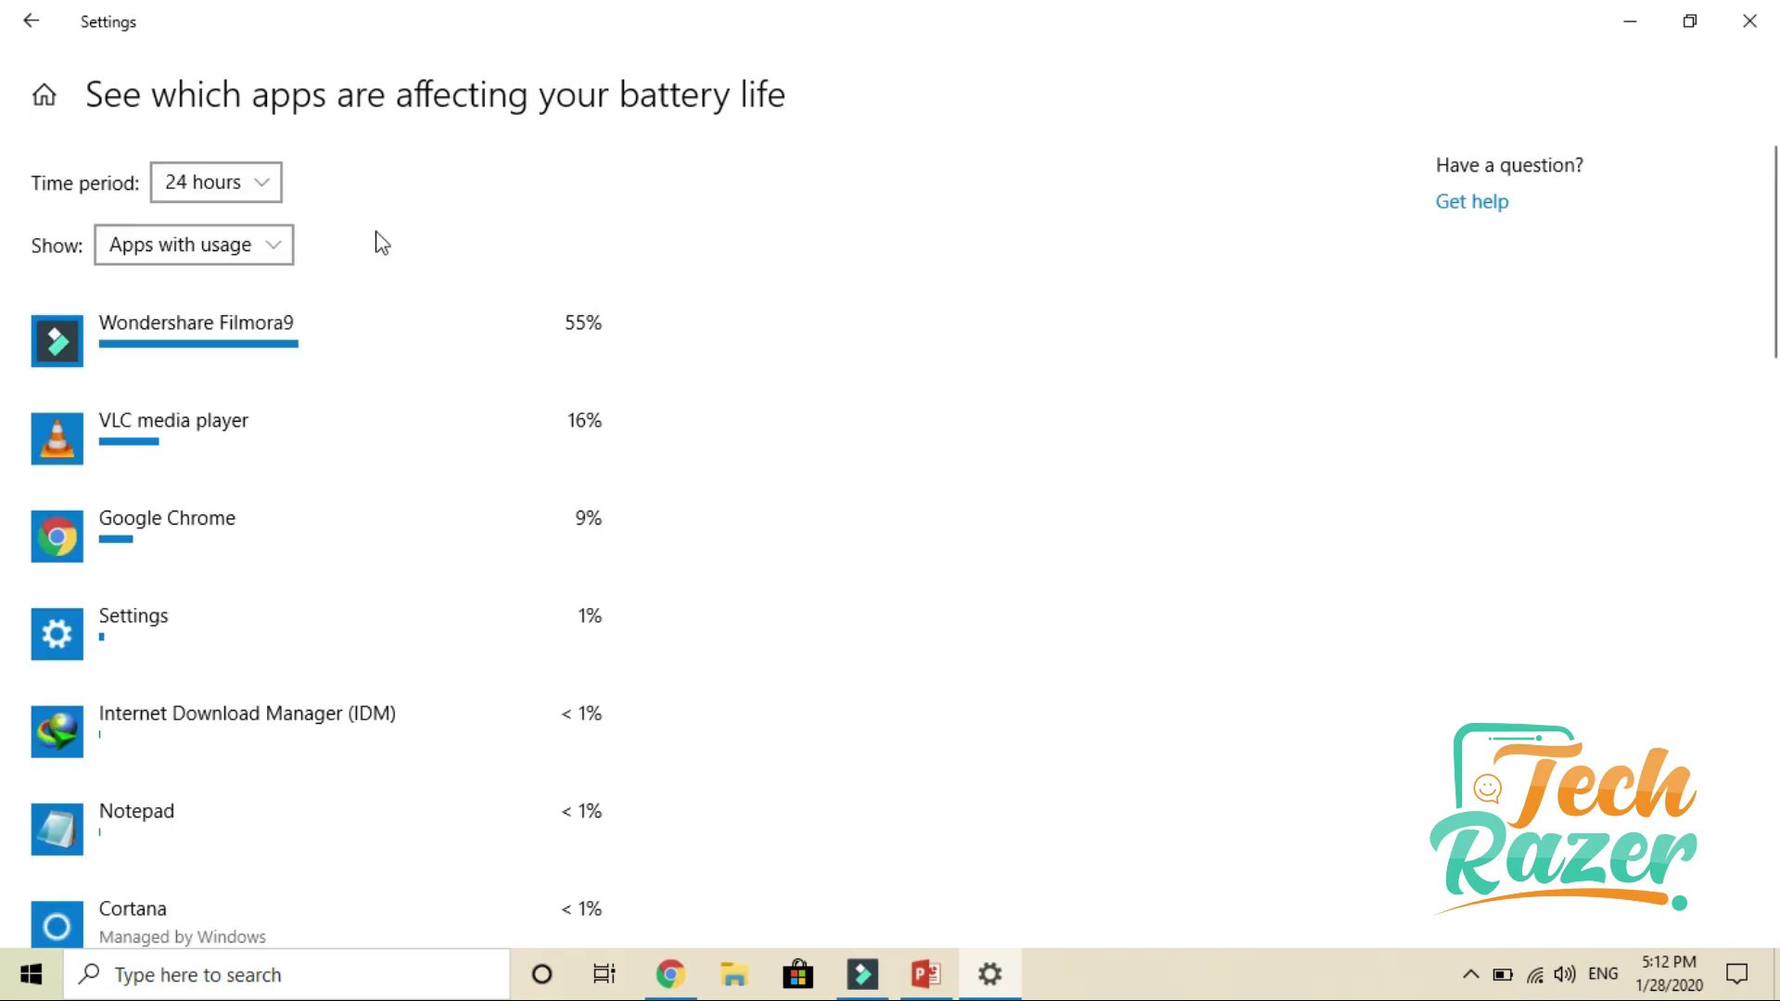
click(30, 26)
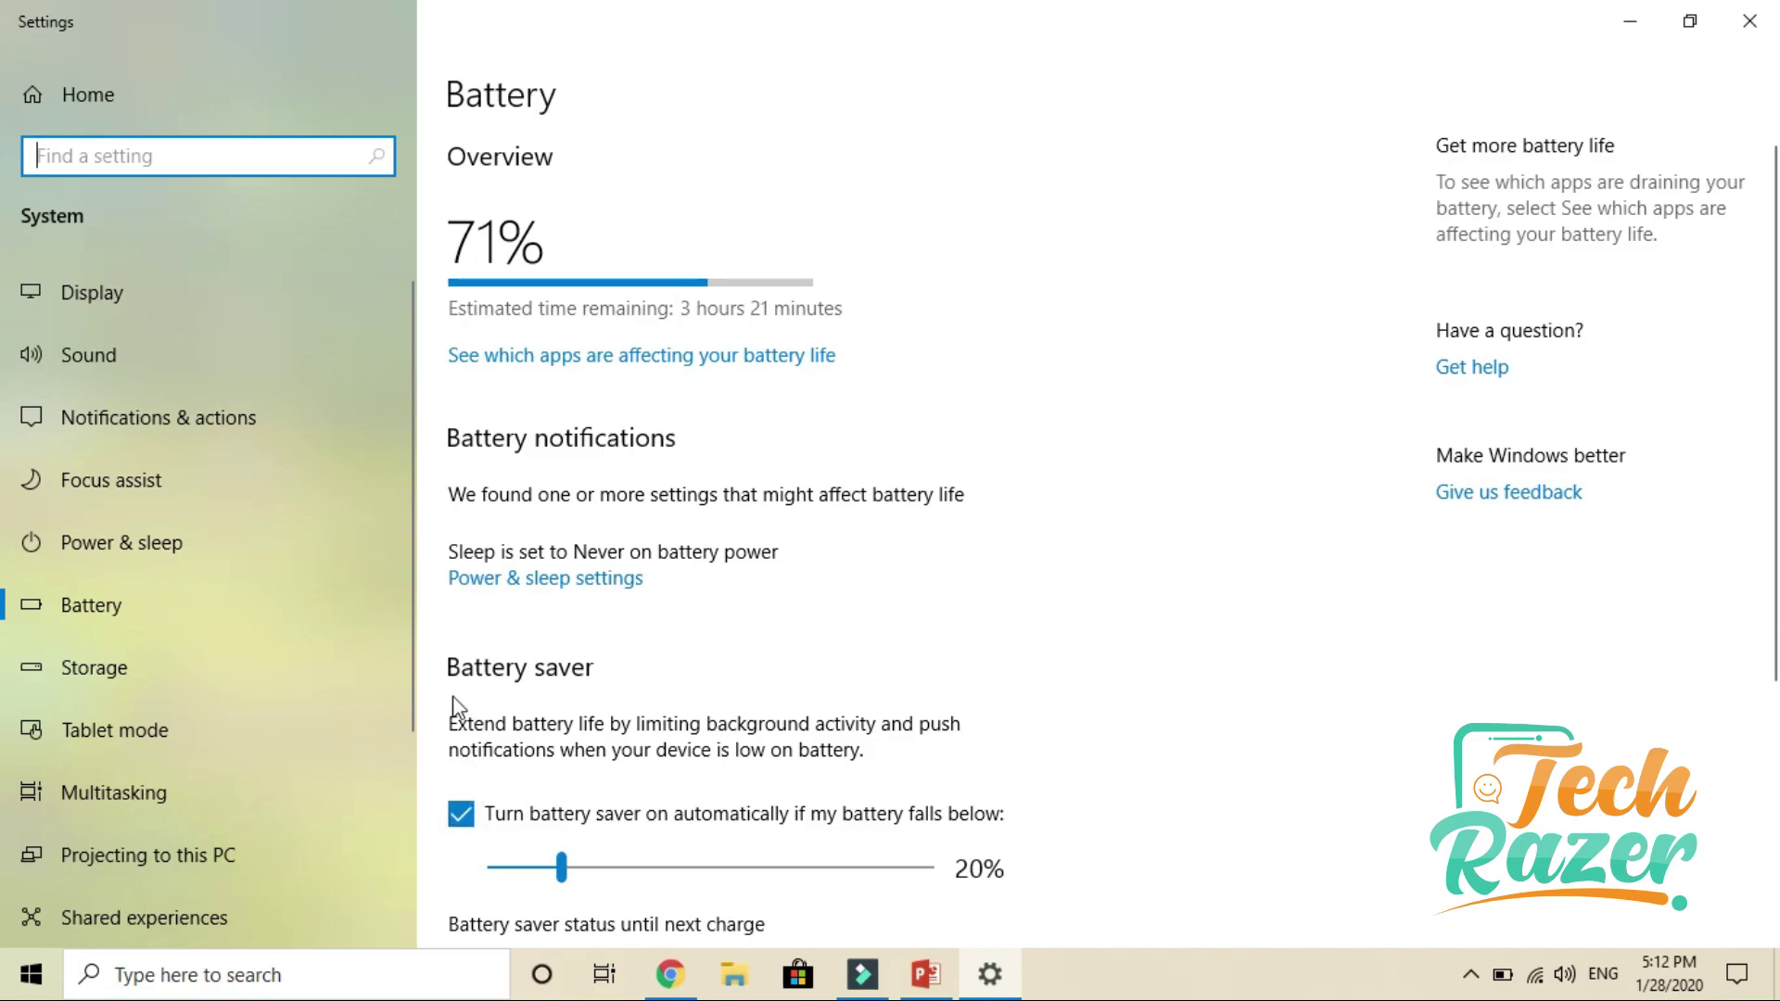
- Examine the battery saver options, look briefly at the Storage settings, and return to the Battery page
scroll(453, 698, down, 3)
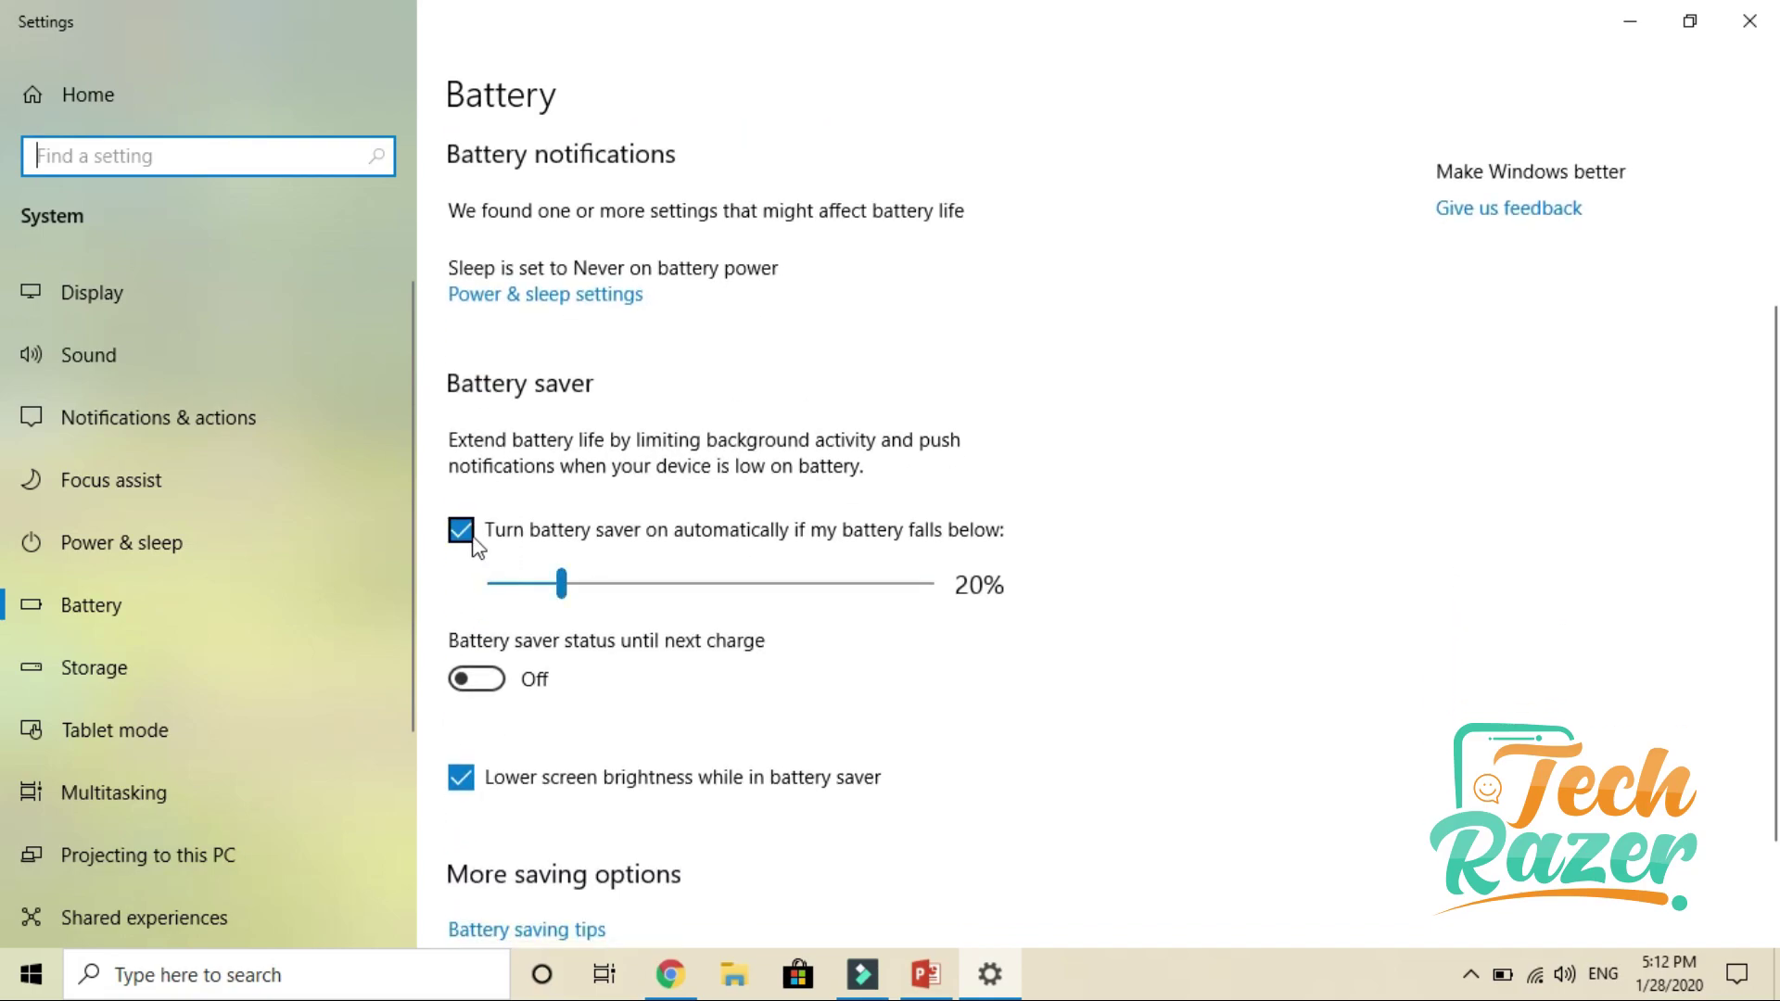
scroll(470, 547, down, 2)
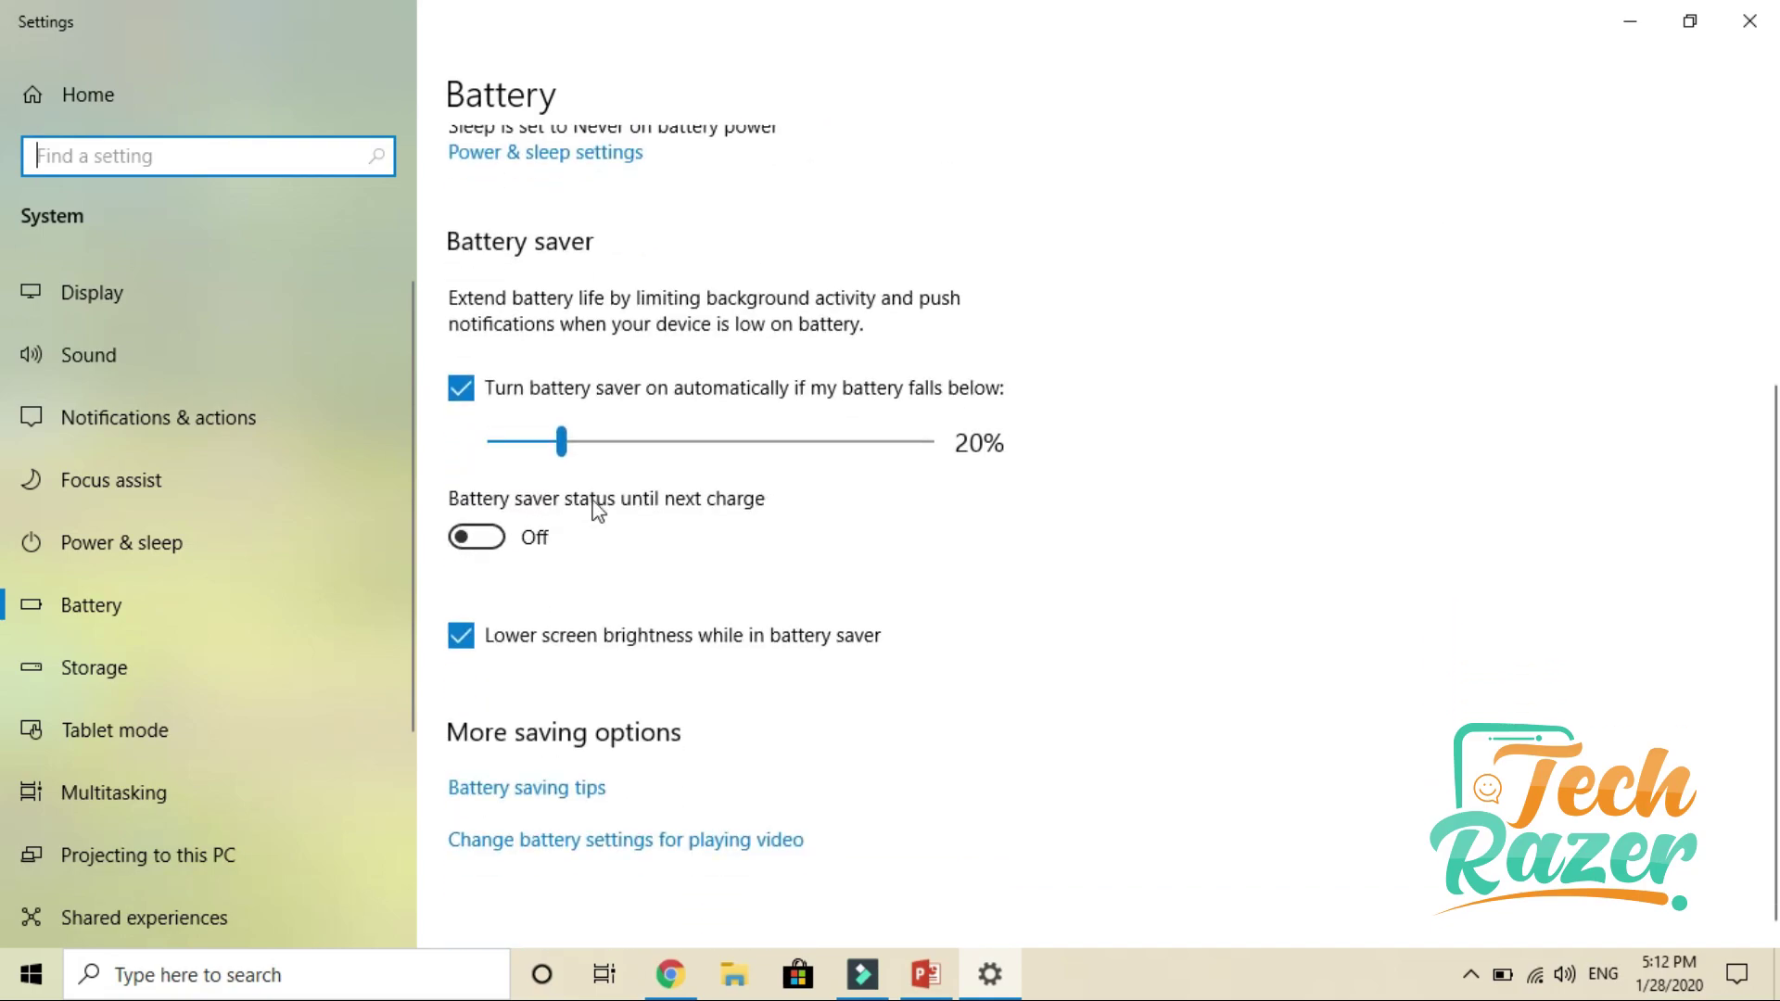
scroll(222, 607, down, 2)
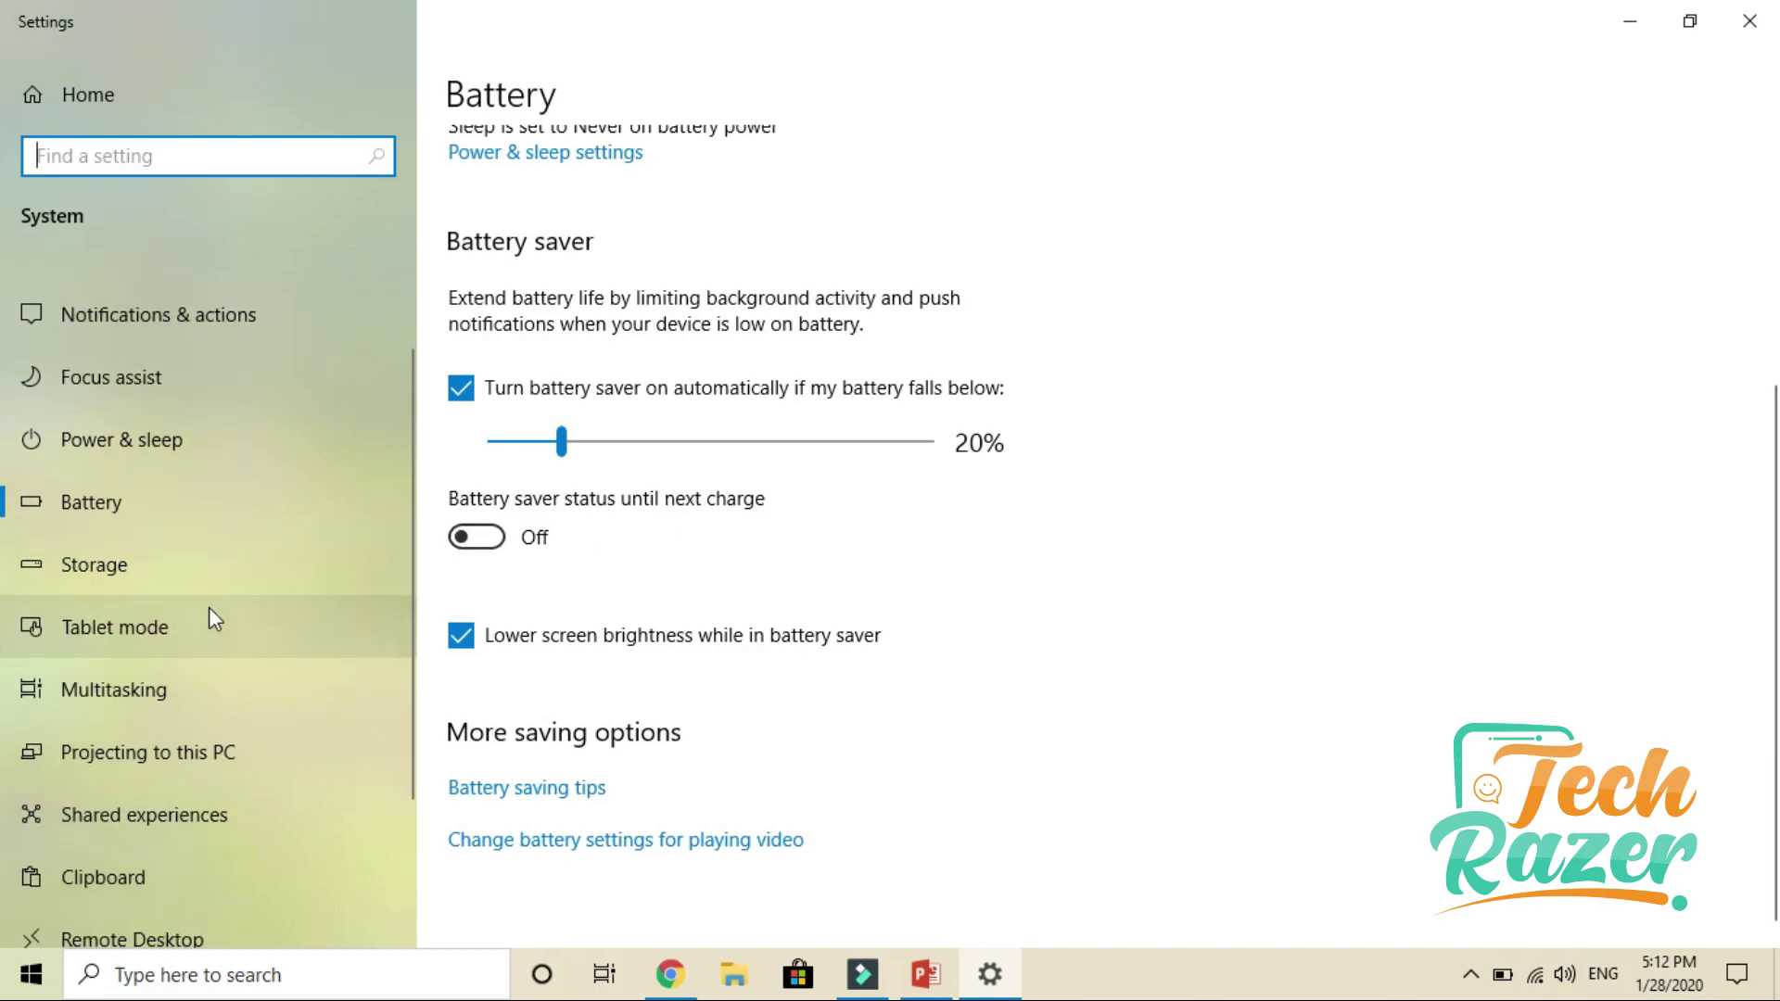
click(125, 557)
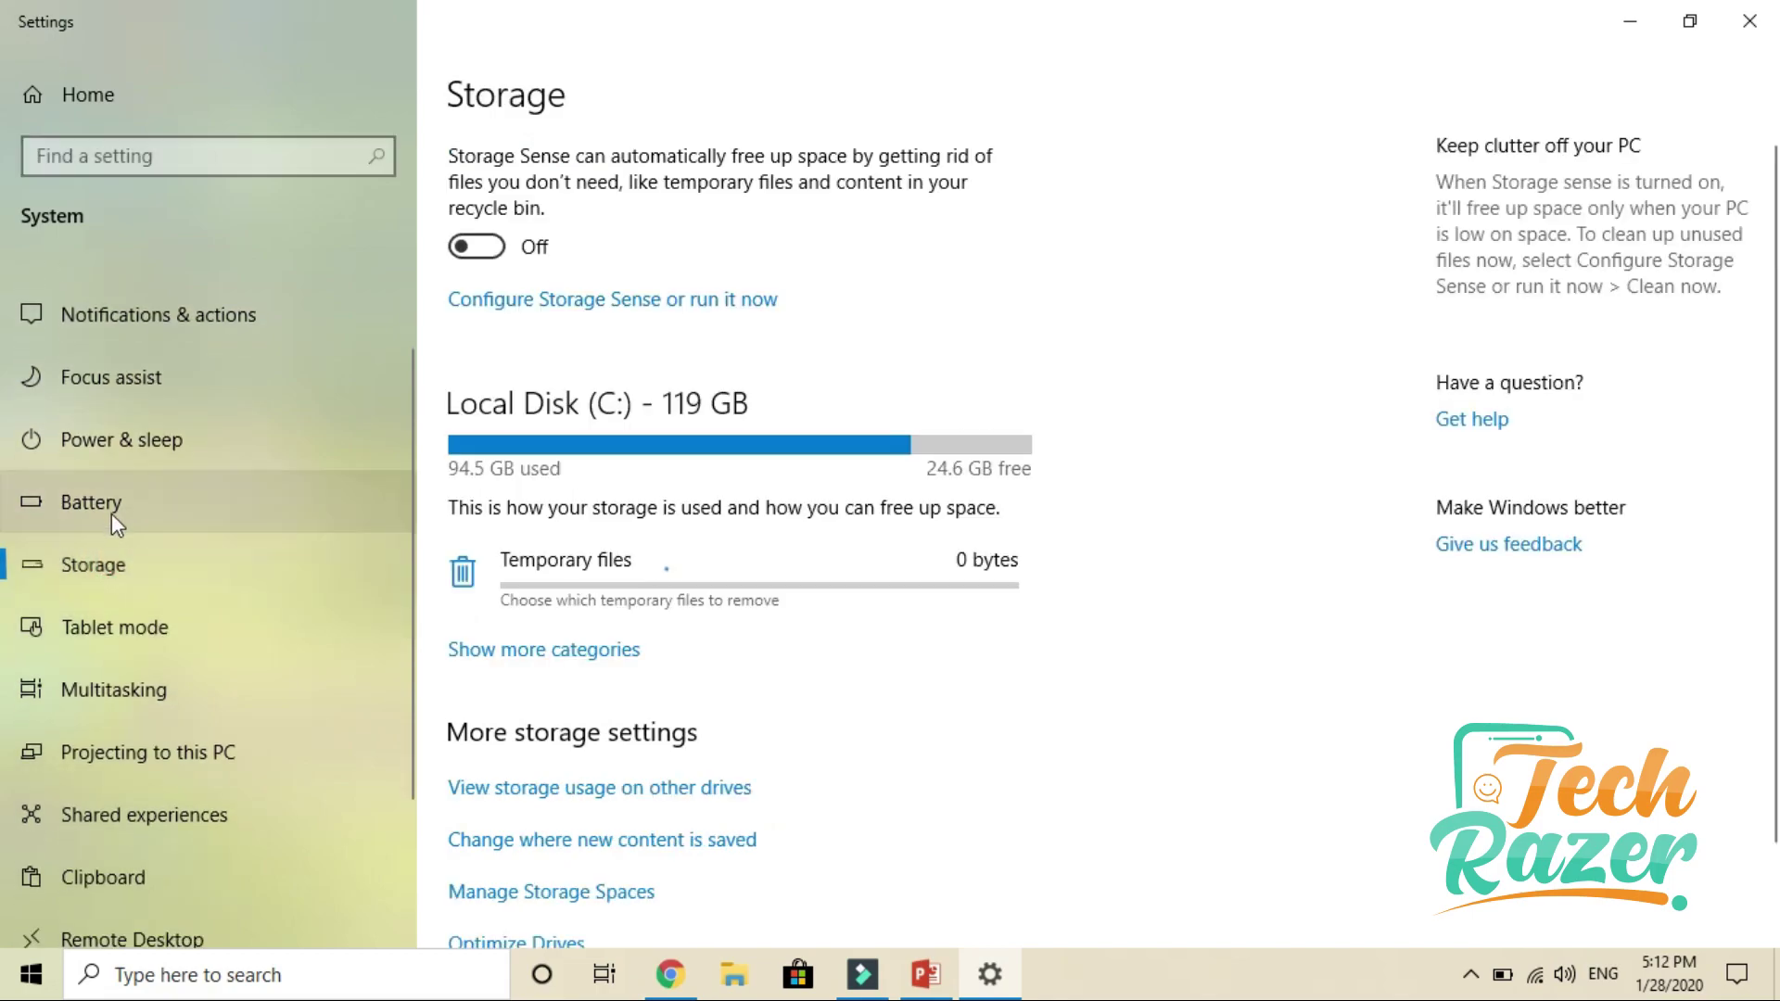
click(108, 503)
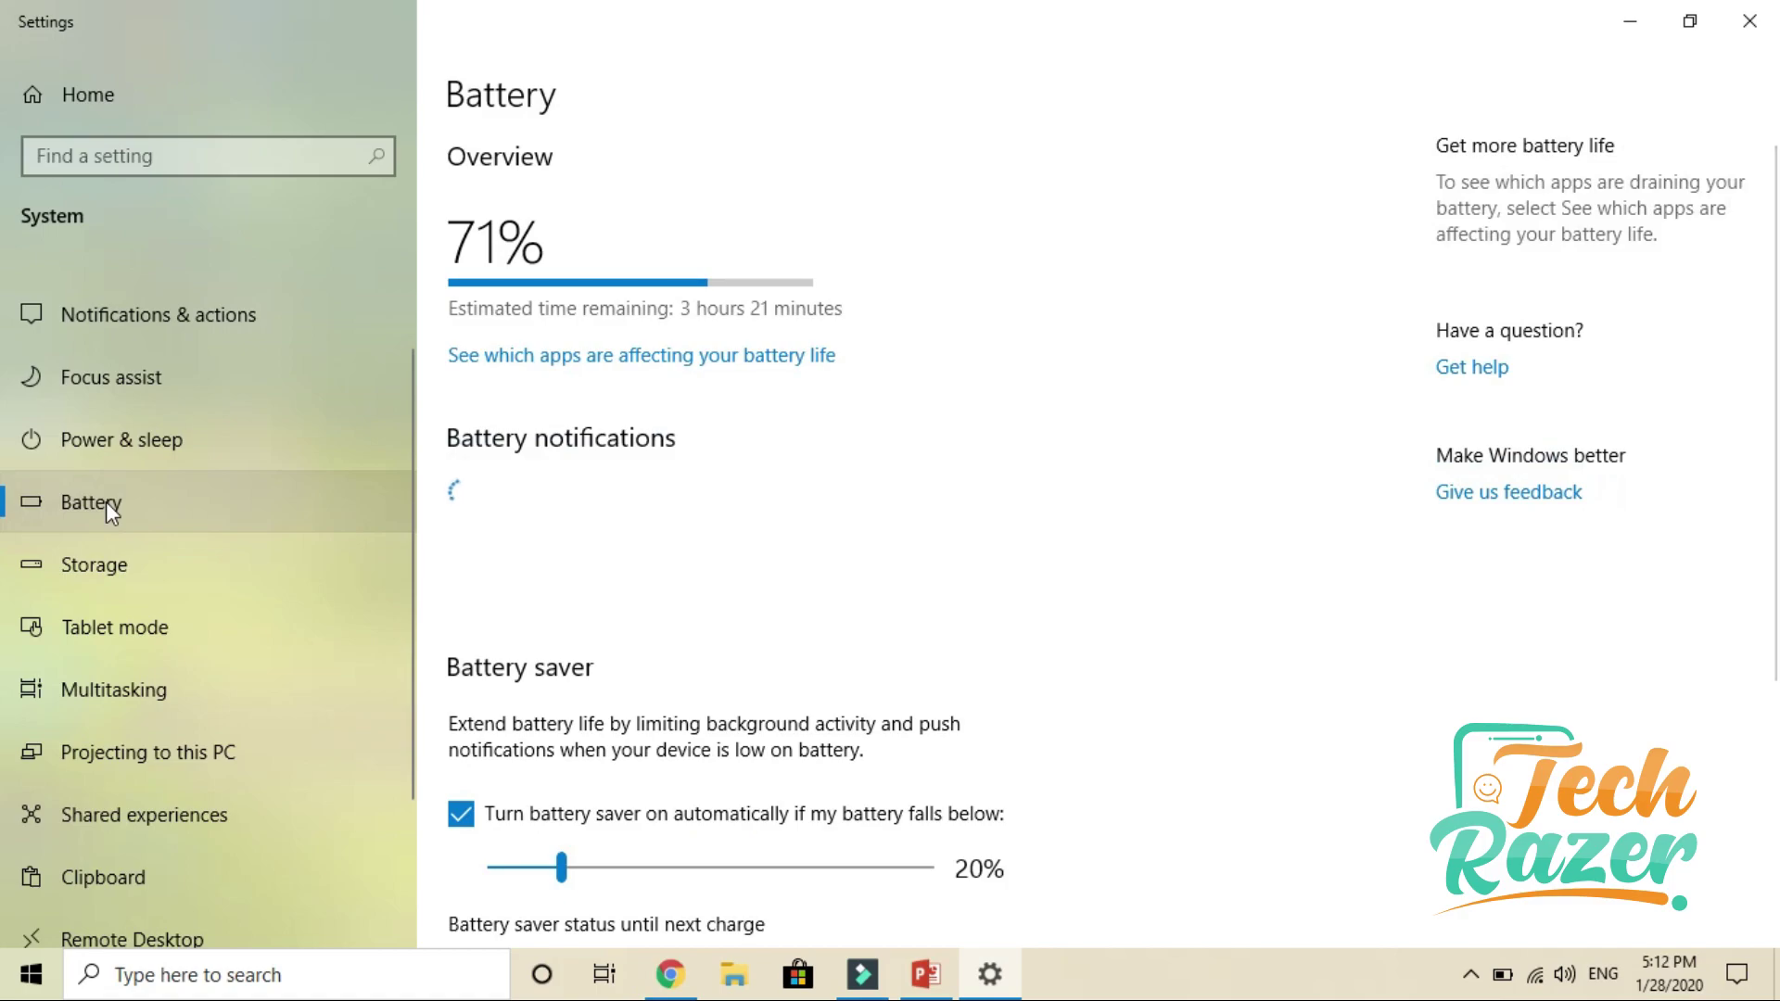
- Close Settings, search Windows for "mouse" and open the Mouse settings
click(1750, 21)
click(31, 973)
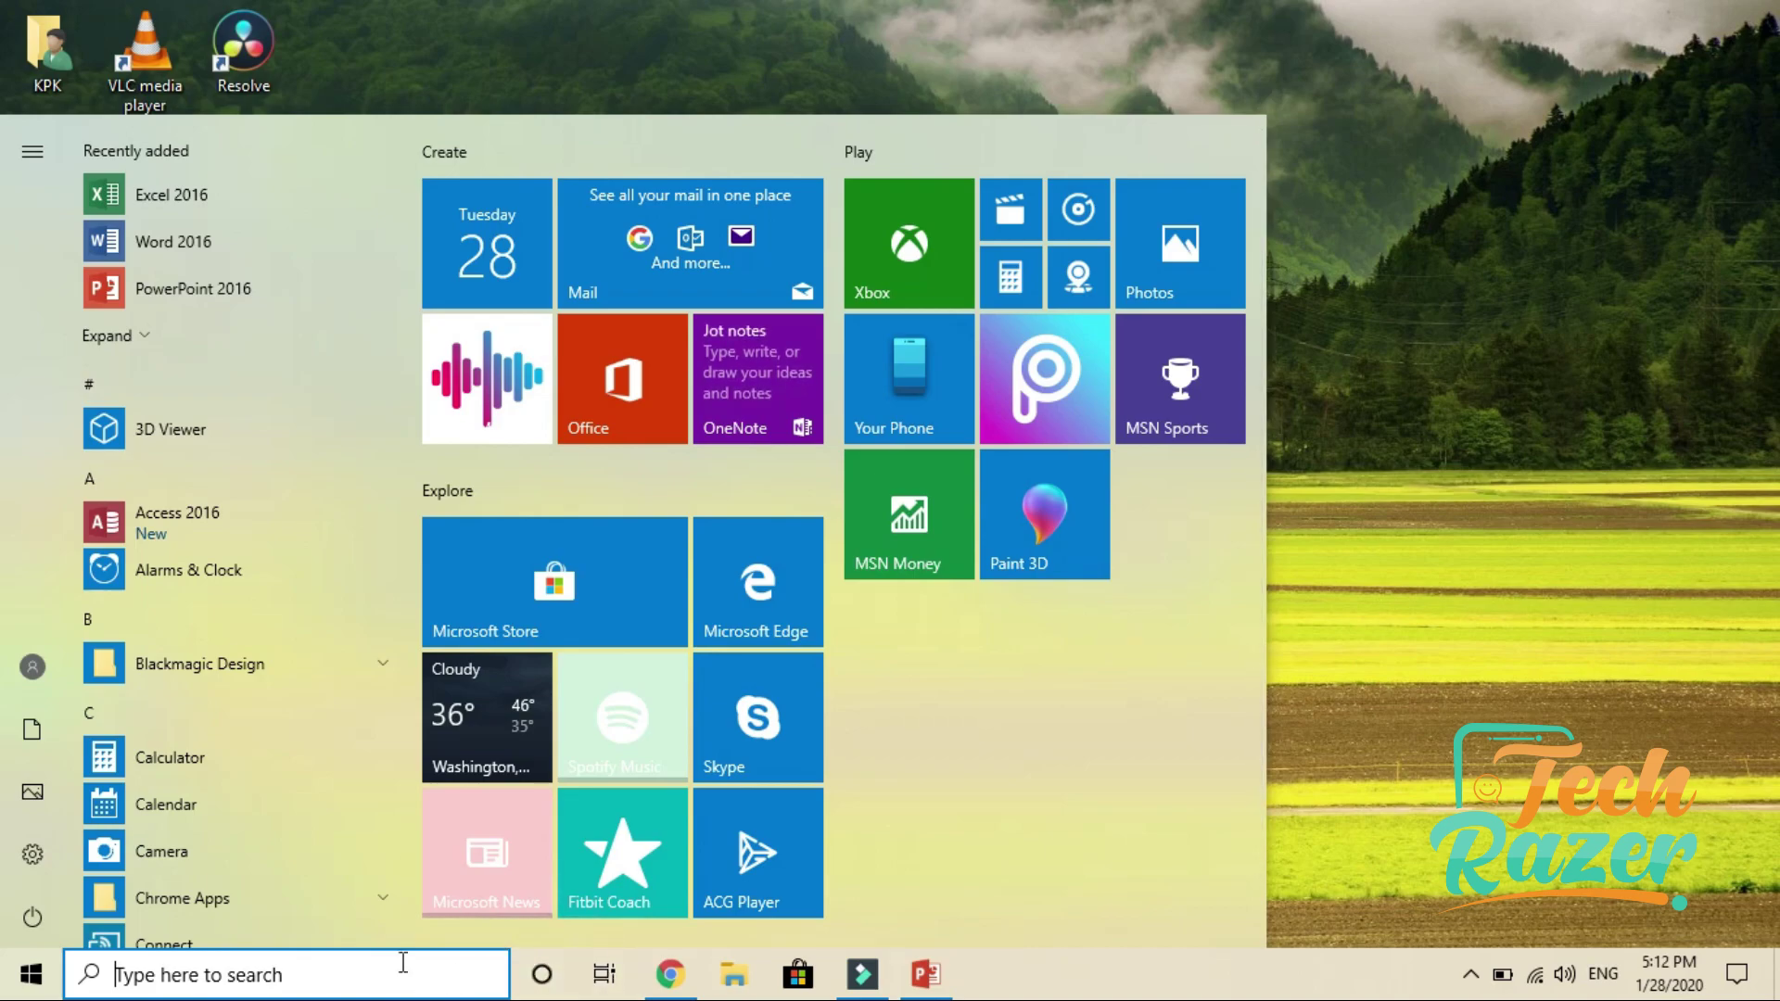
text(mo)
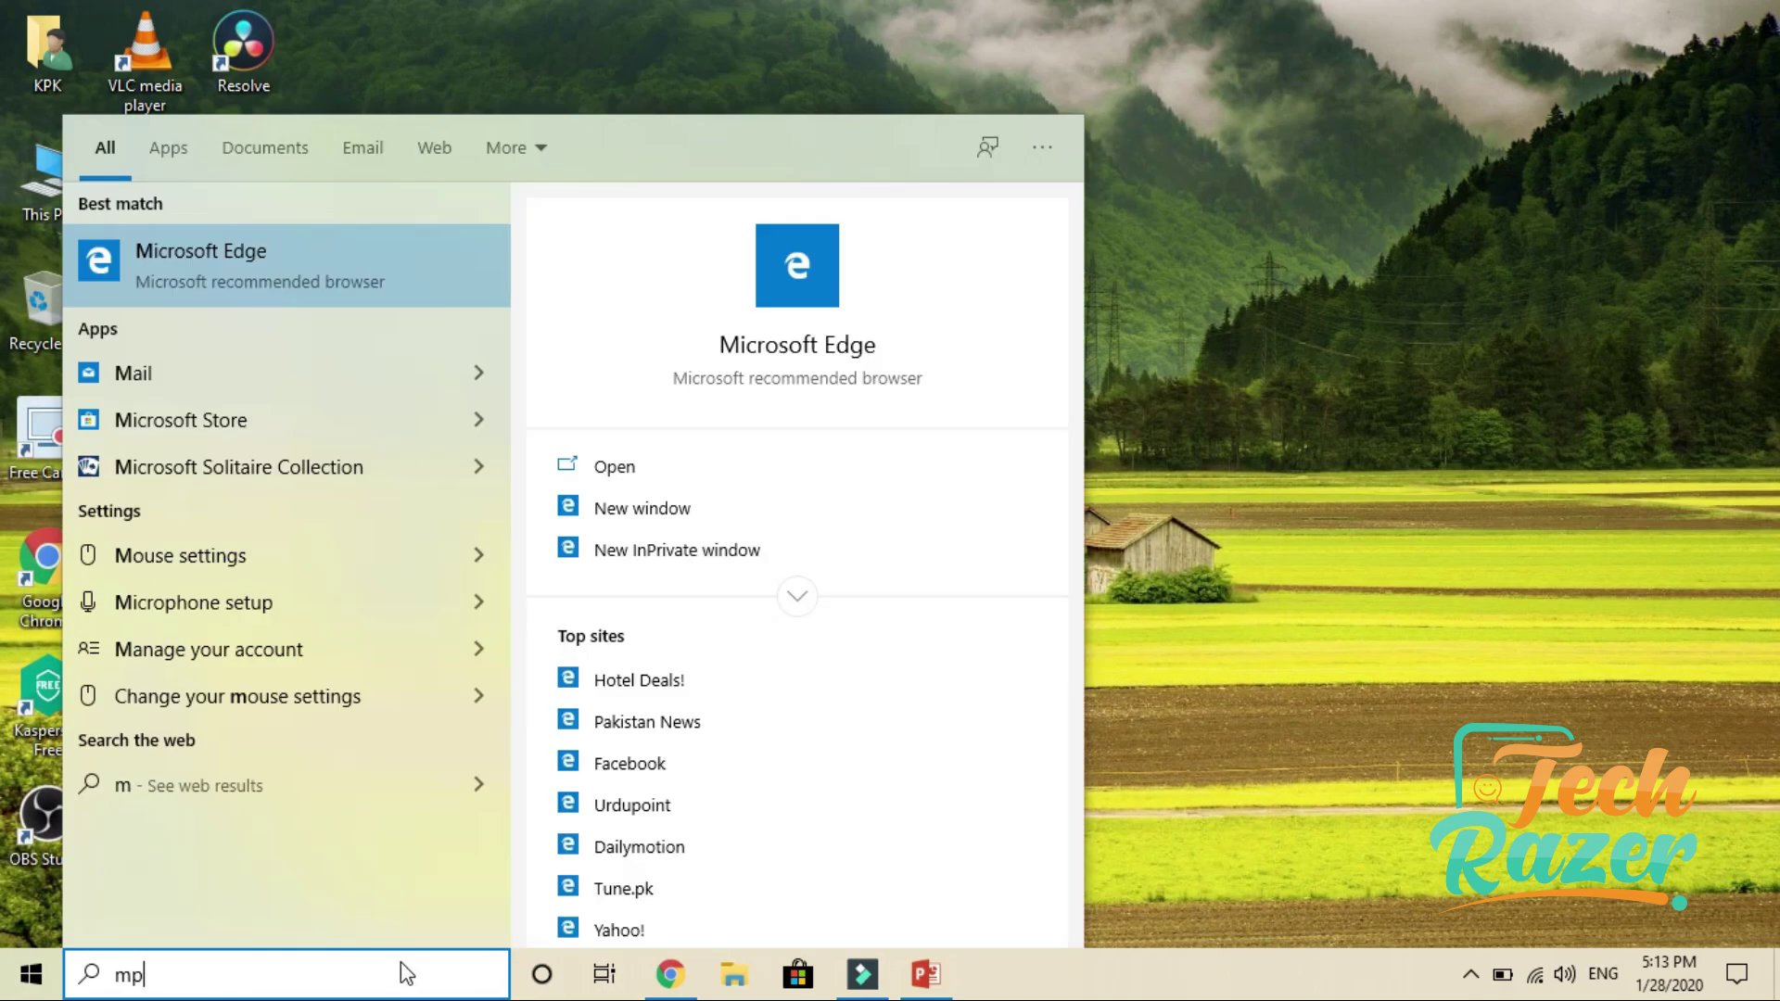
text(use)
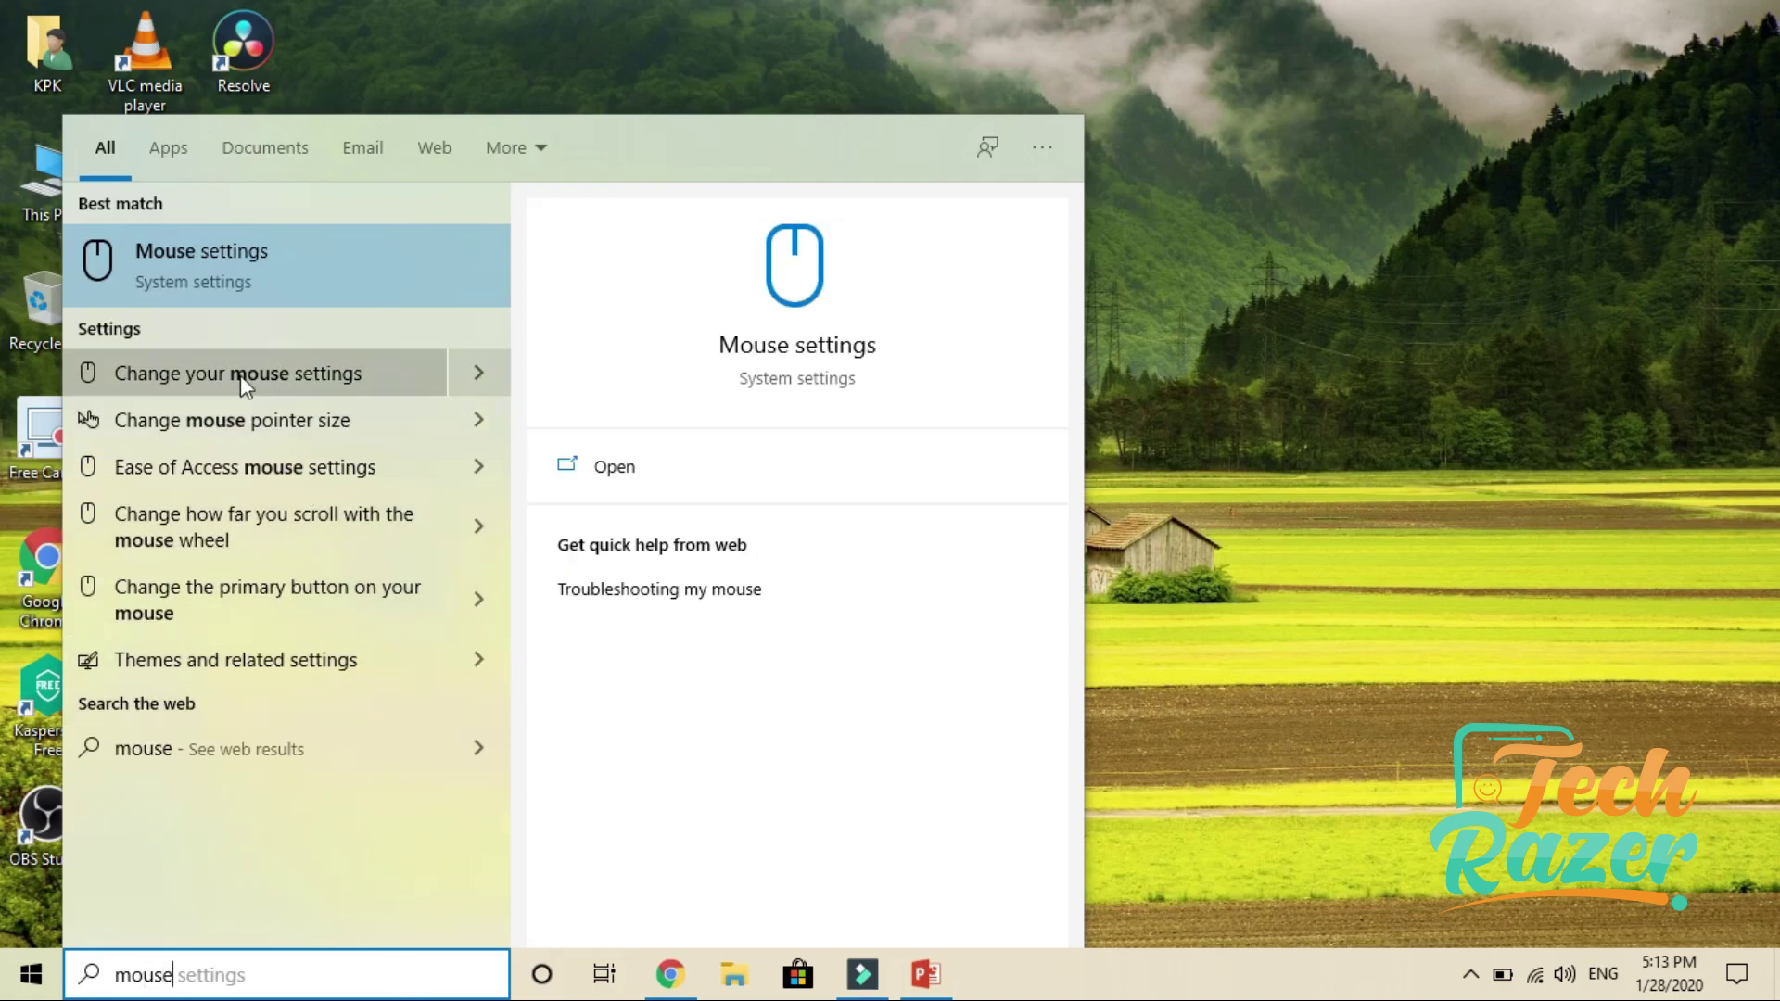
click(224, 254)
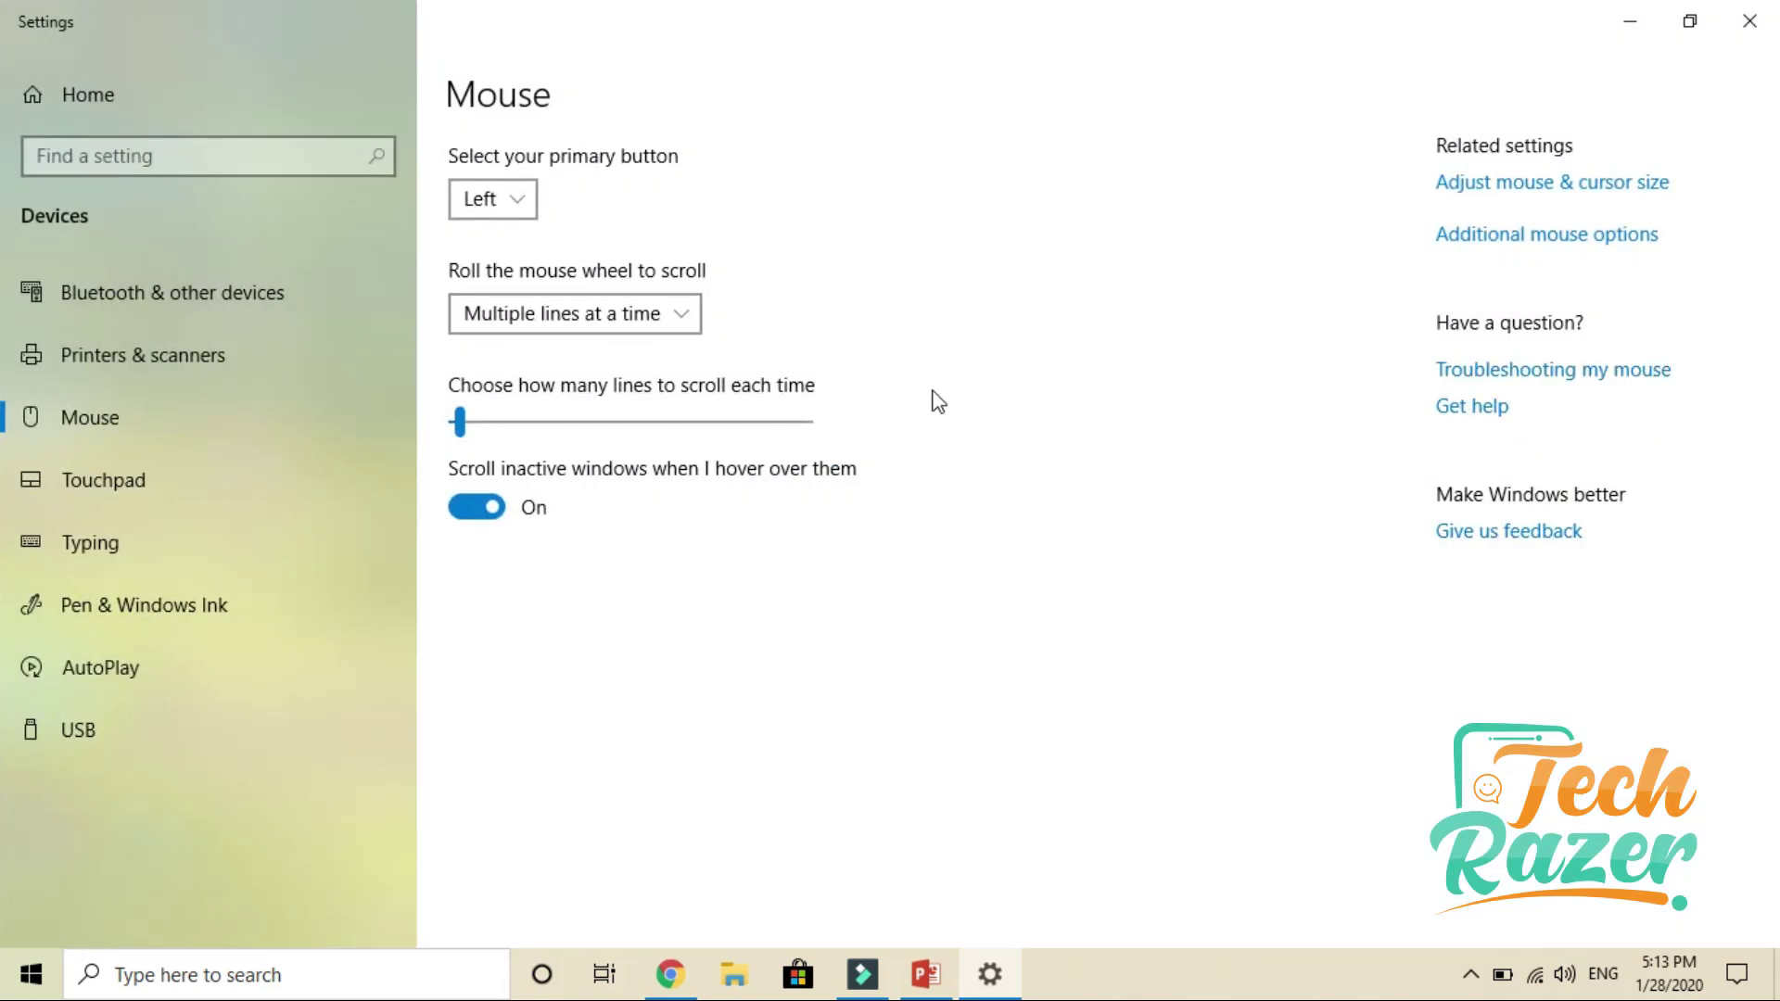
- Try raising the number of lines scrolled each time to about the middle, and set it back near the minimum
click(460, 424)
drag(460, 422, 644, 427)
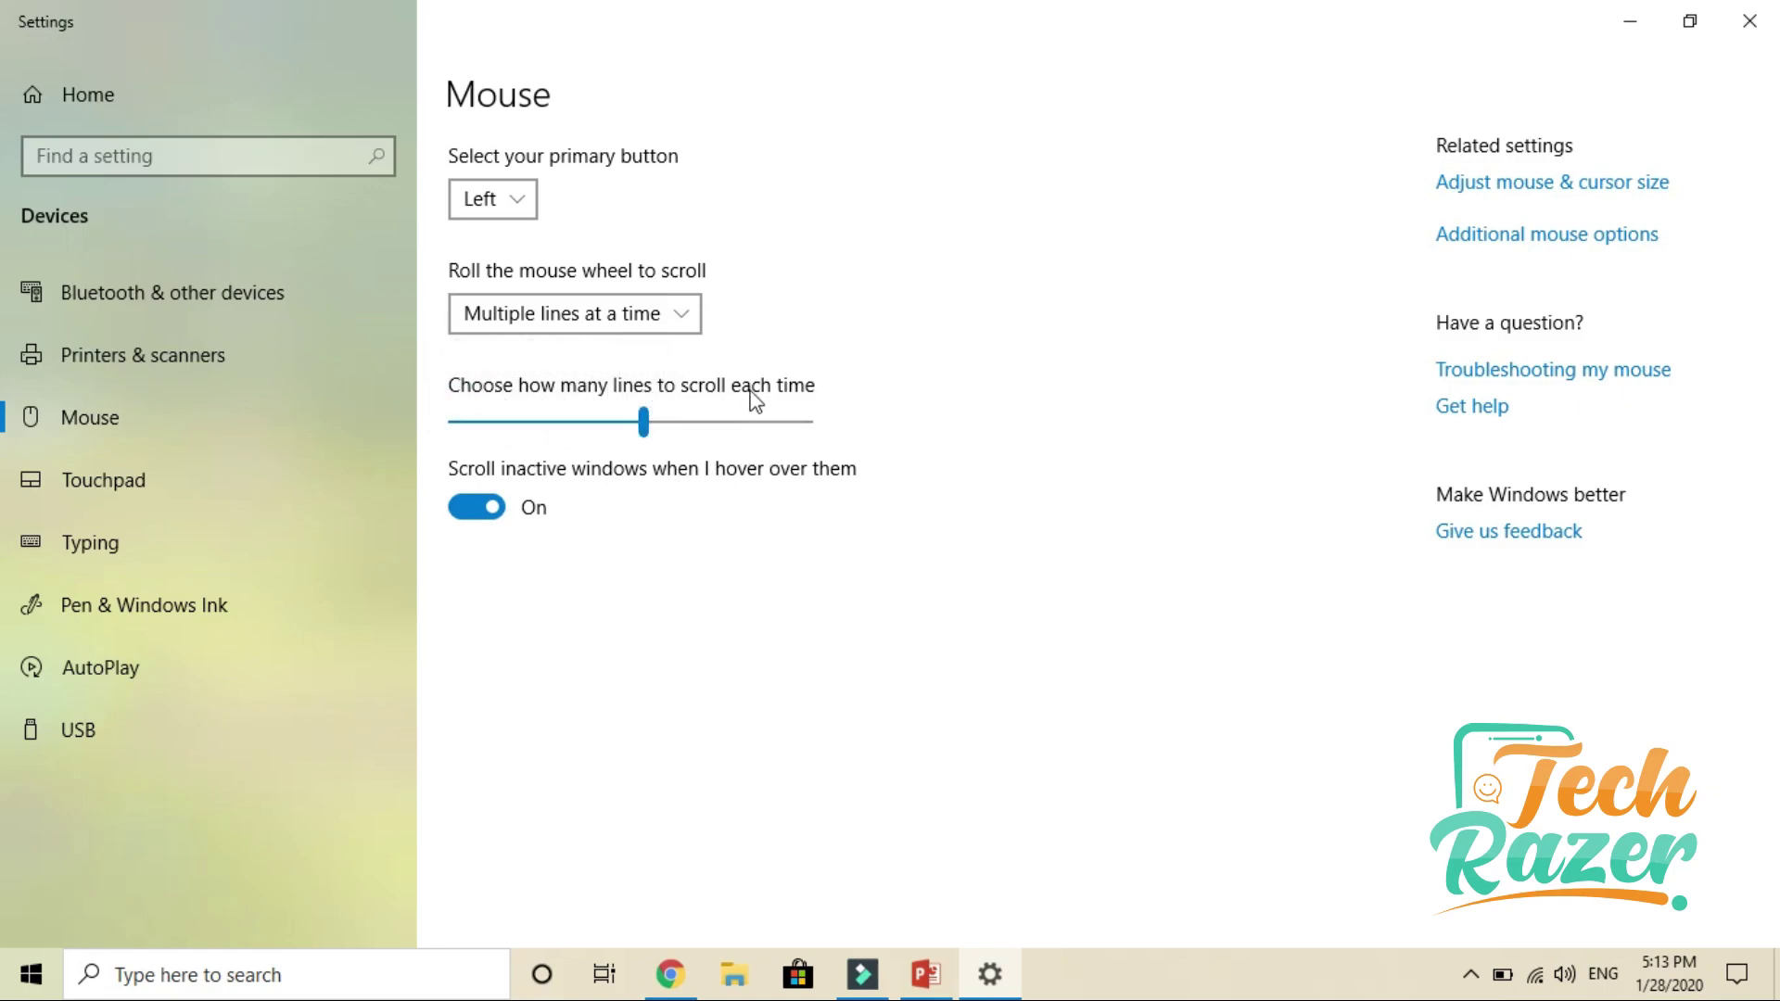
drag(644, 423, 462, 430)
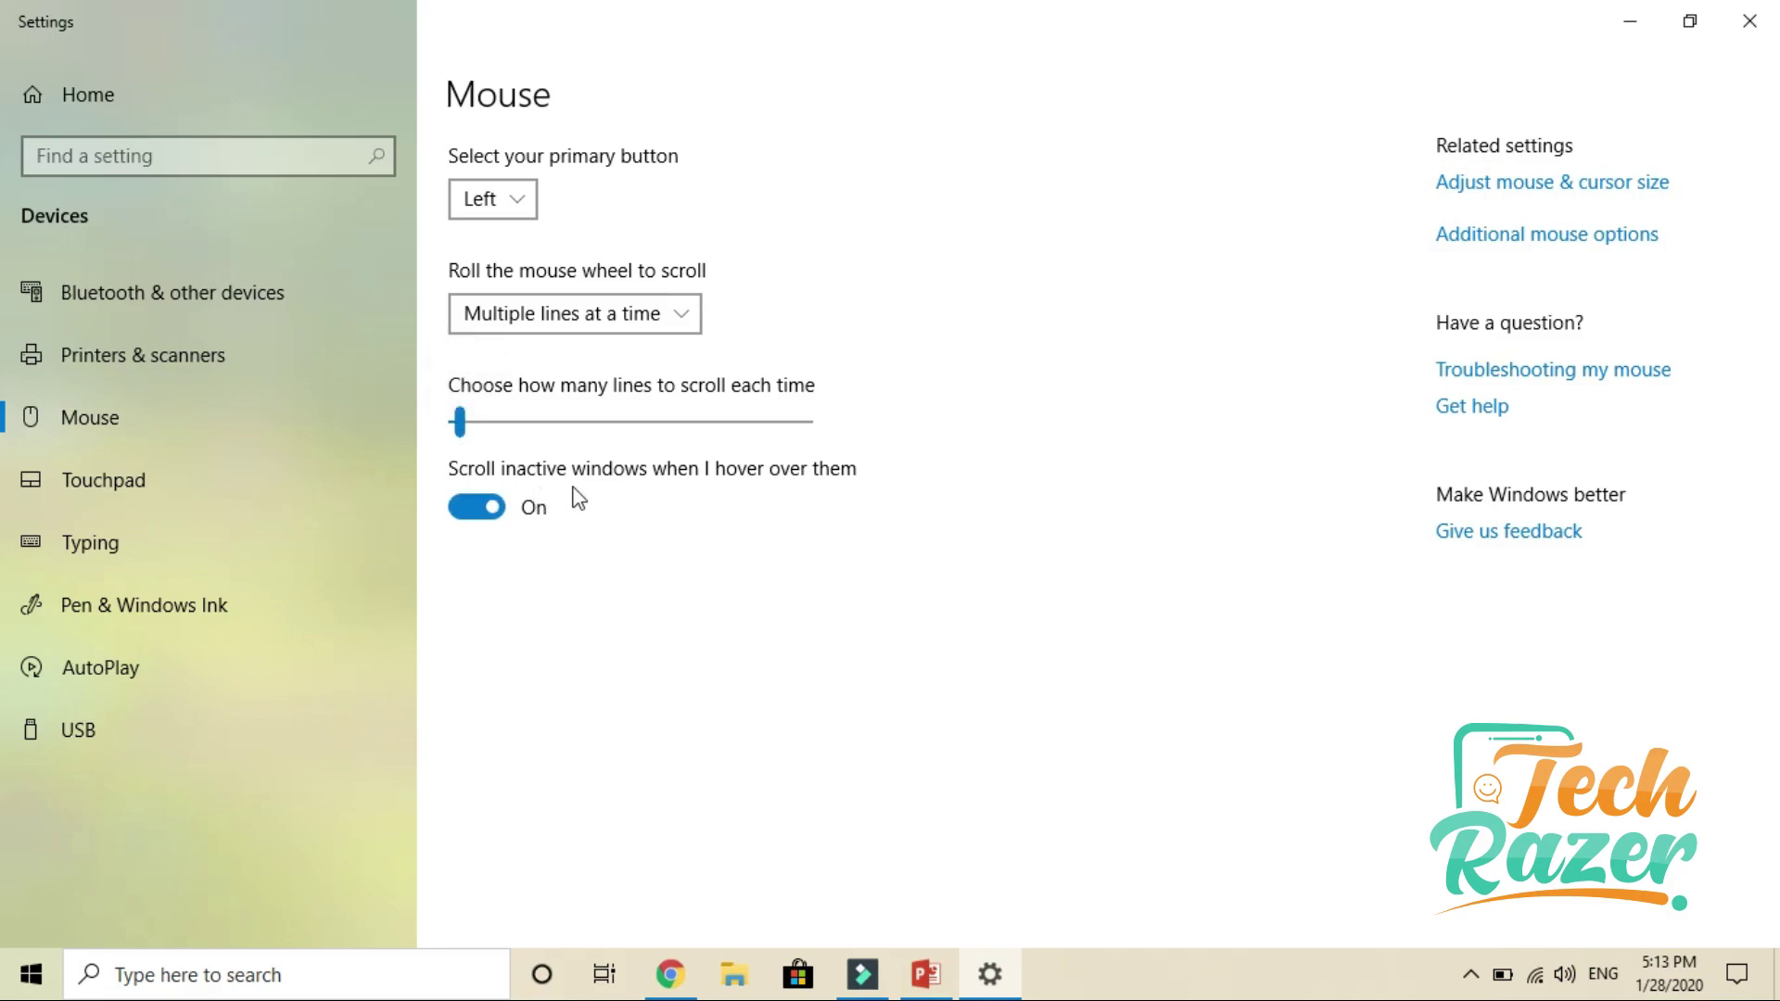
- Check the wheel scrolling and primary button choices, and open the mouse and cursor size settings
click(565, 323)
click(566, 319)
click(488, 204)
click(488, 204)
click(1514, 195)
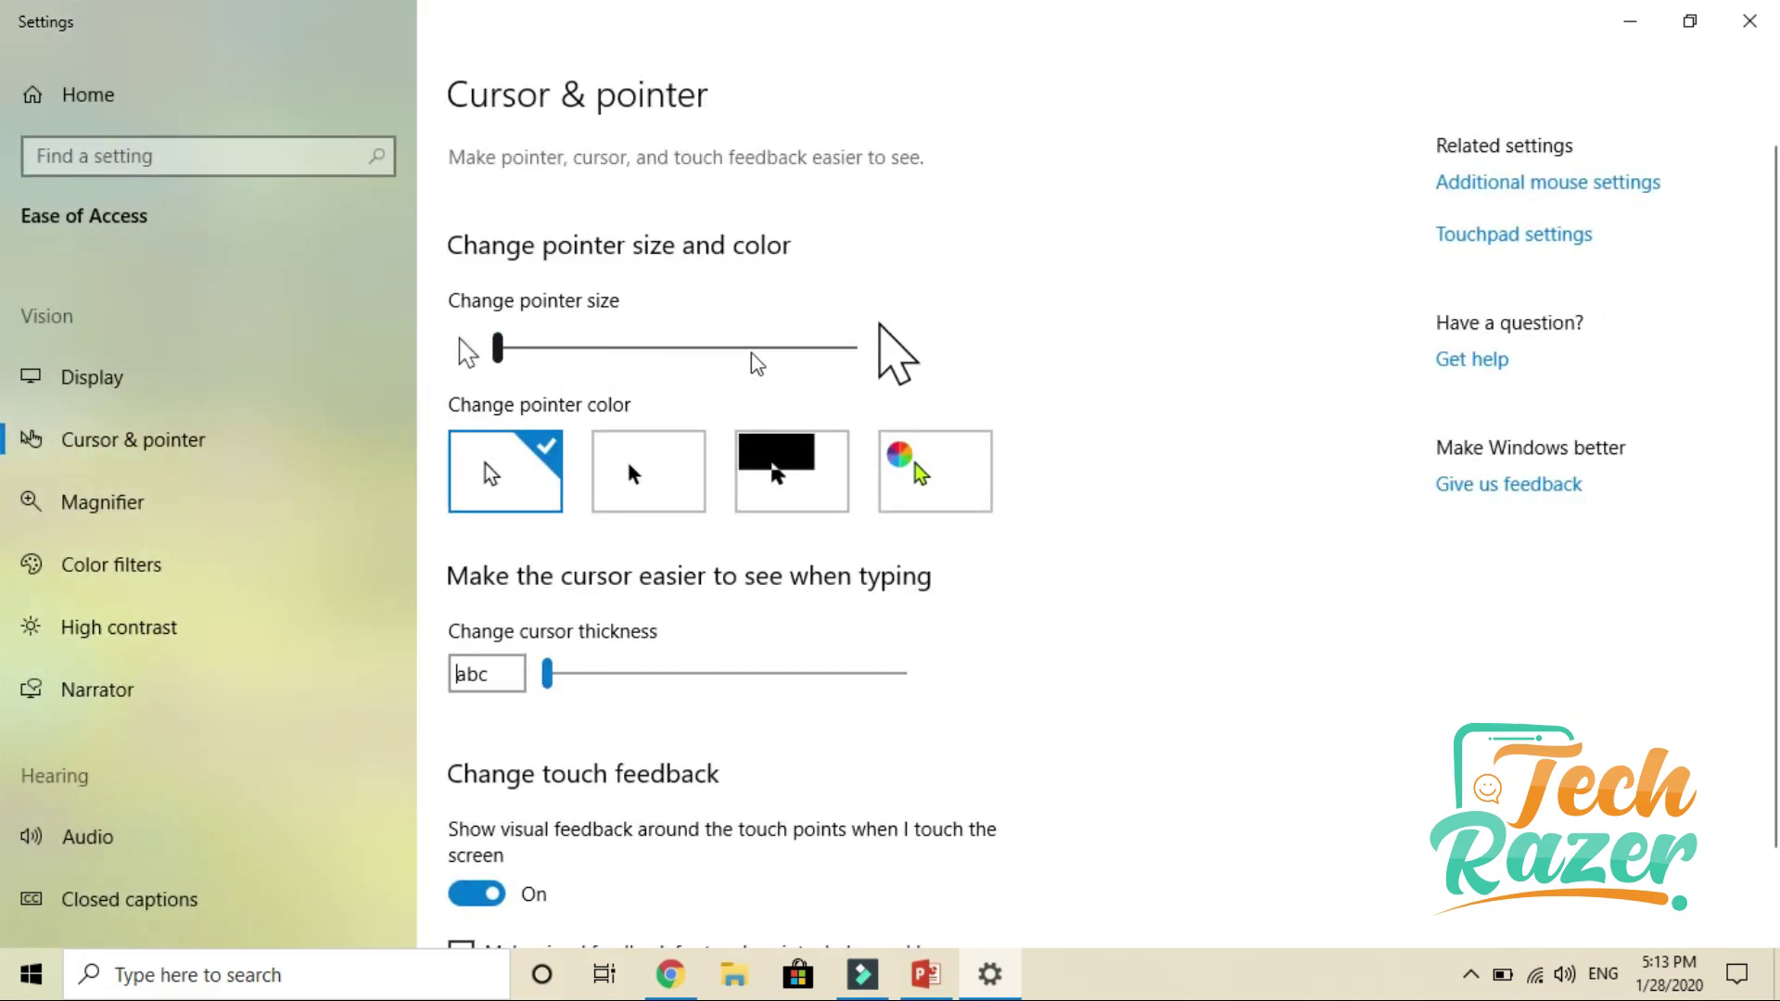
- Try the custom pointer color option with yellow, magenta and turquoise, and restore the white pointer
click(905, 477)
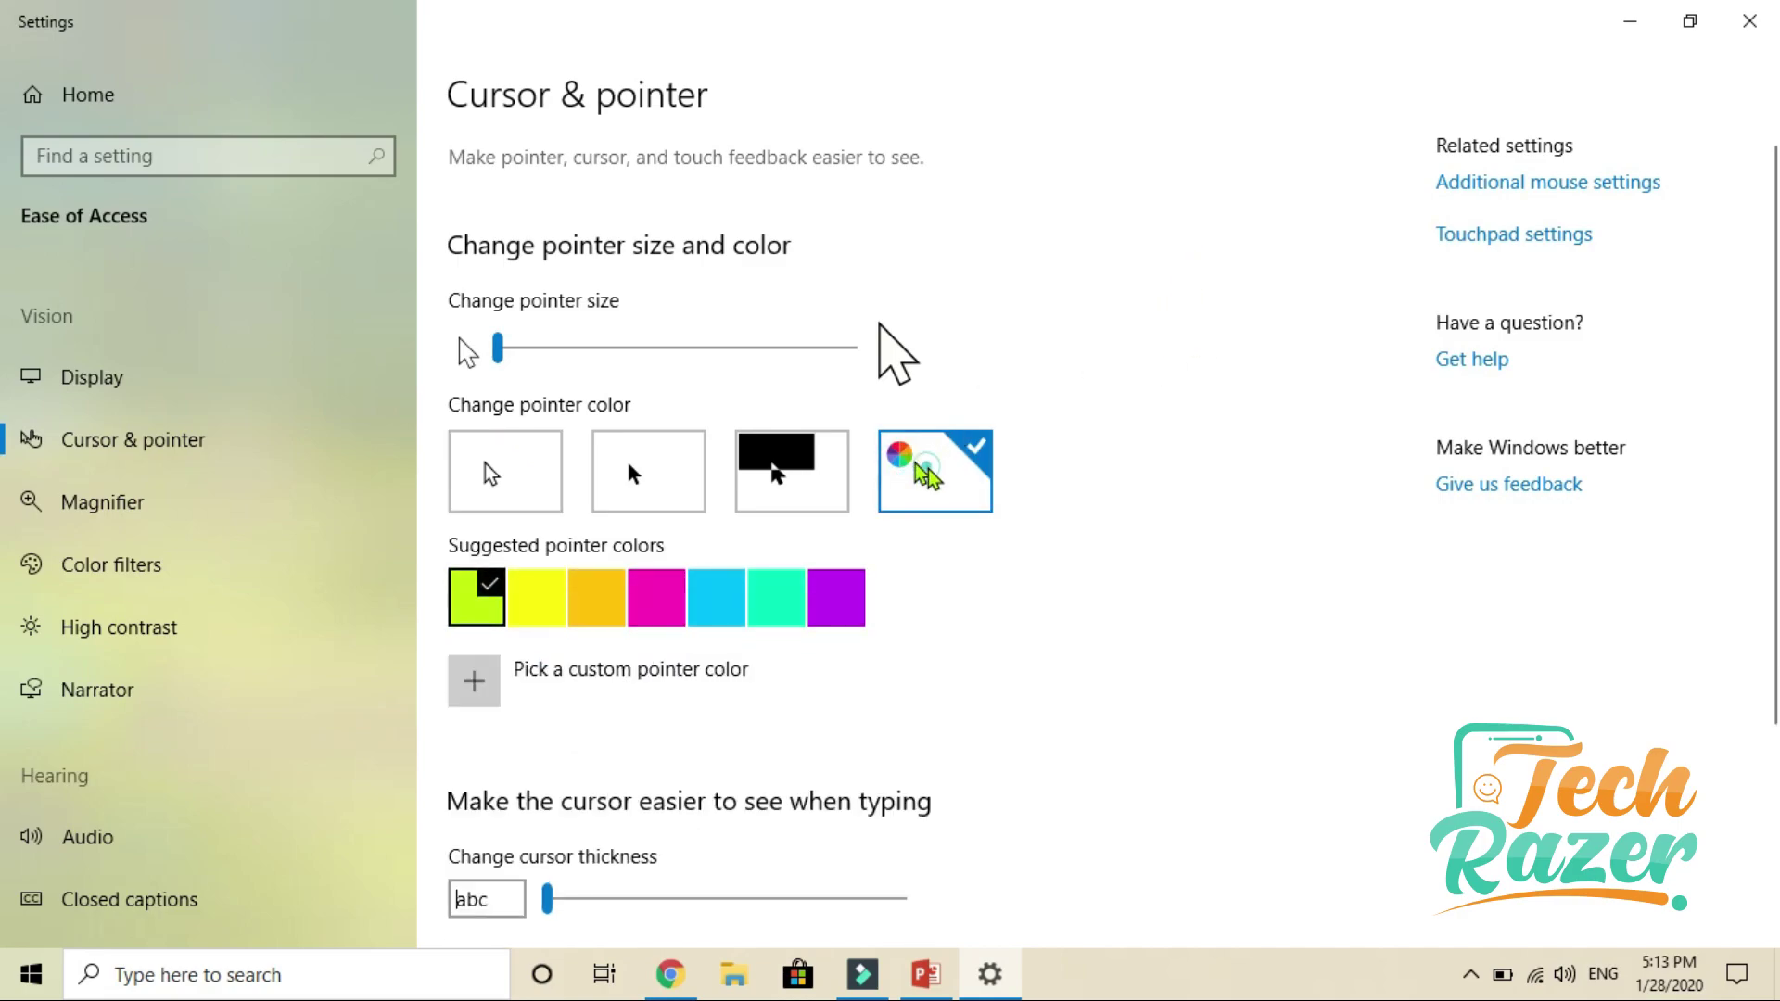
click(461, 462)
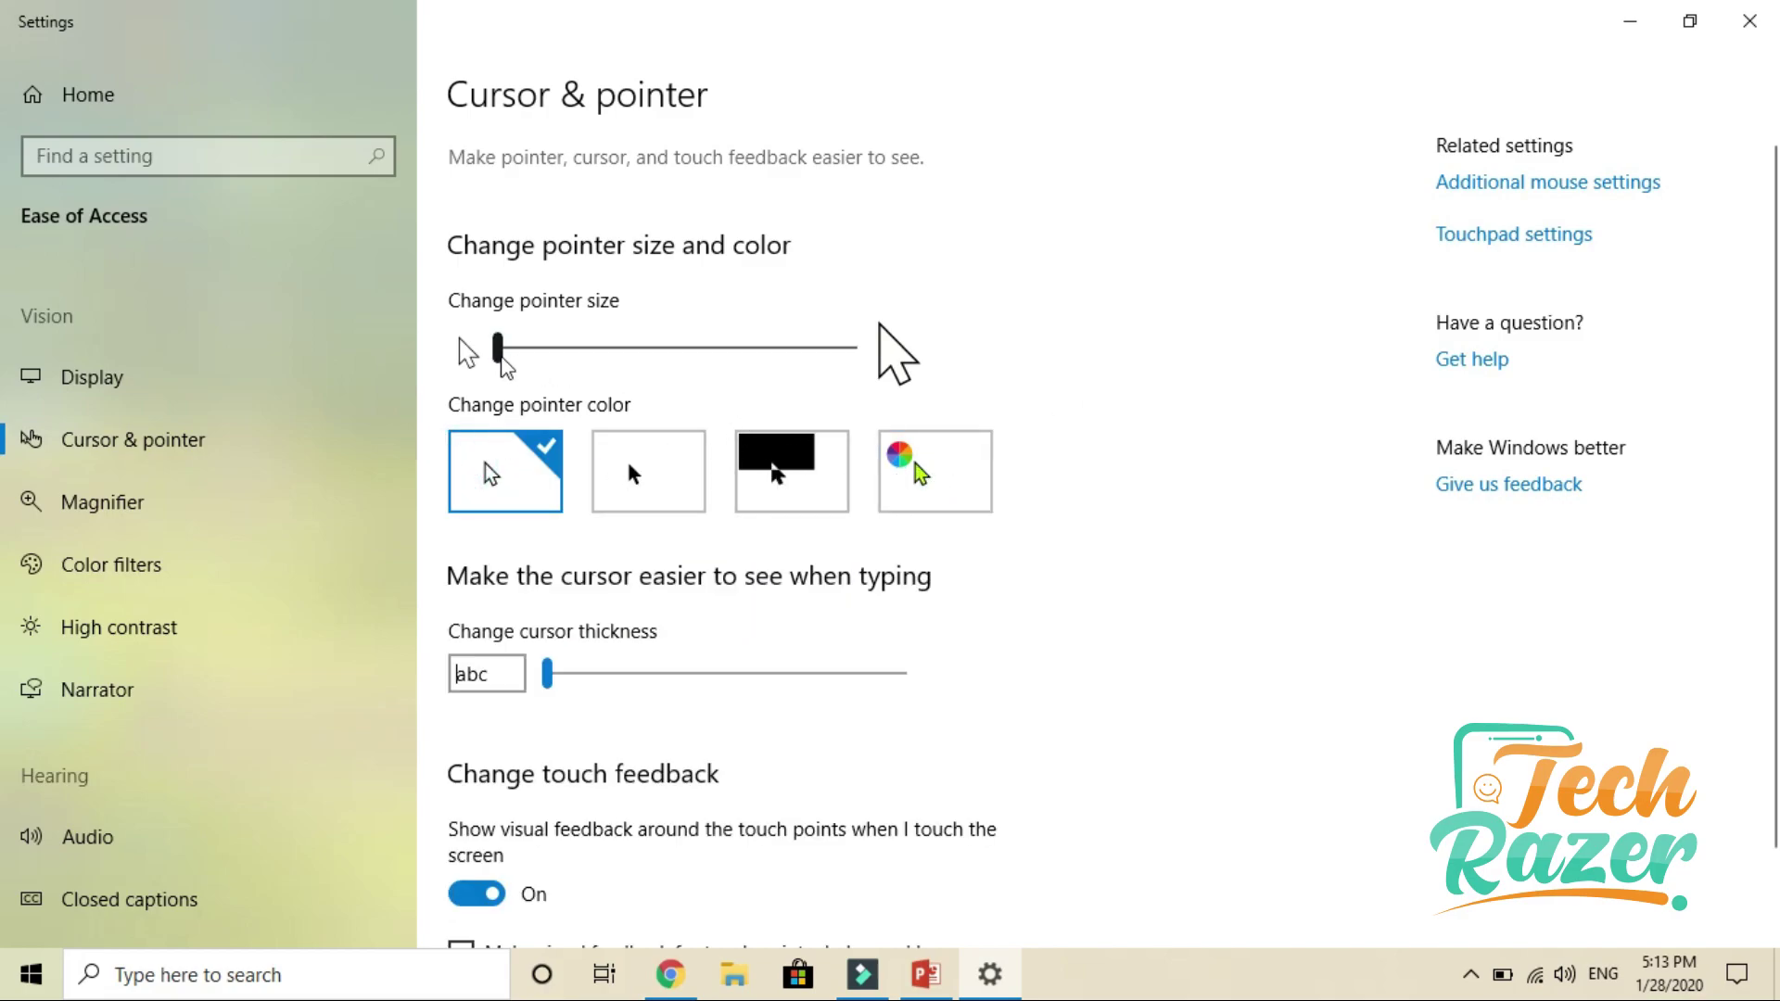
scroll(530, 598, down, 1)
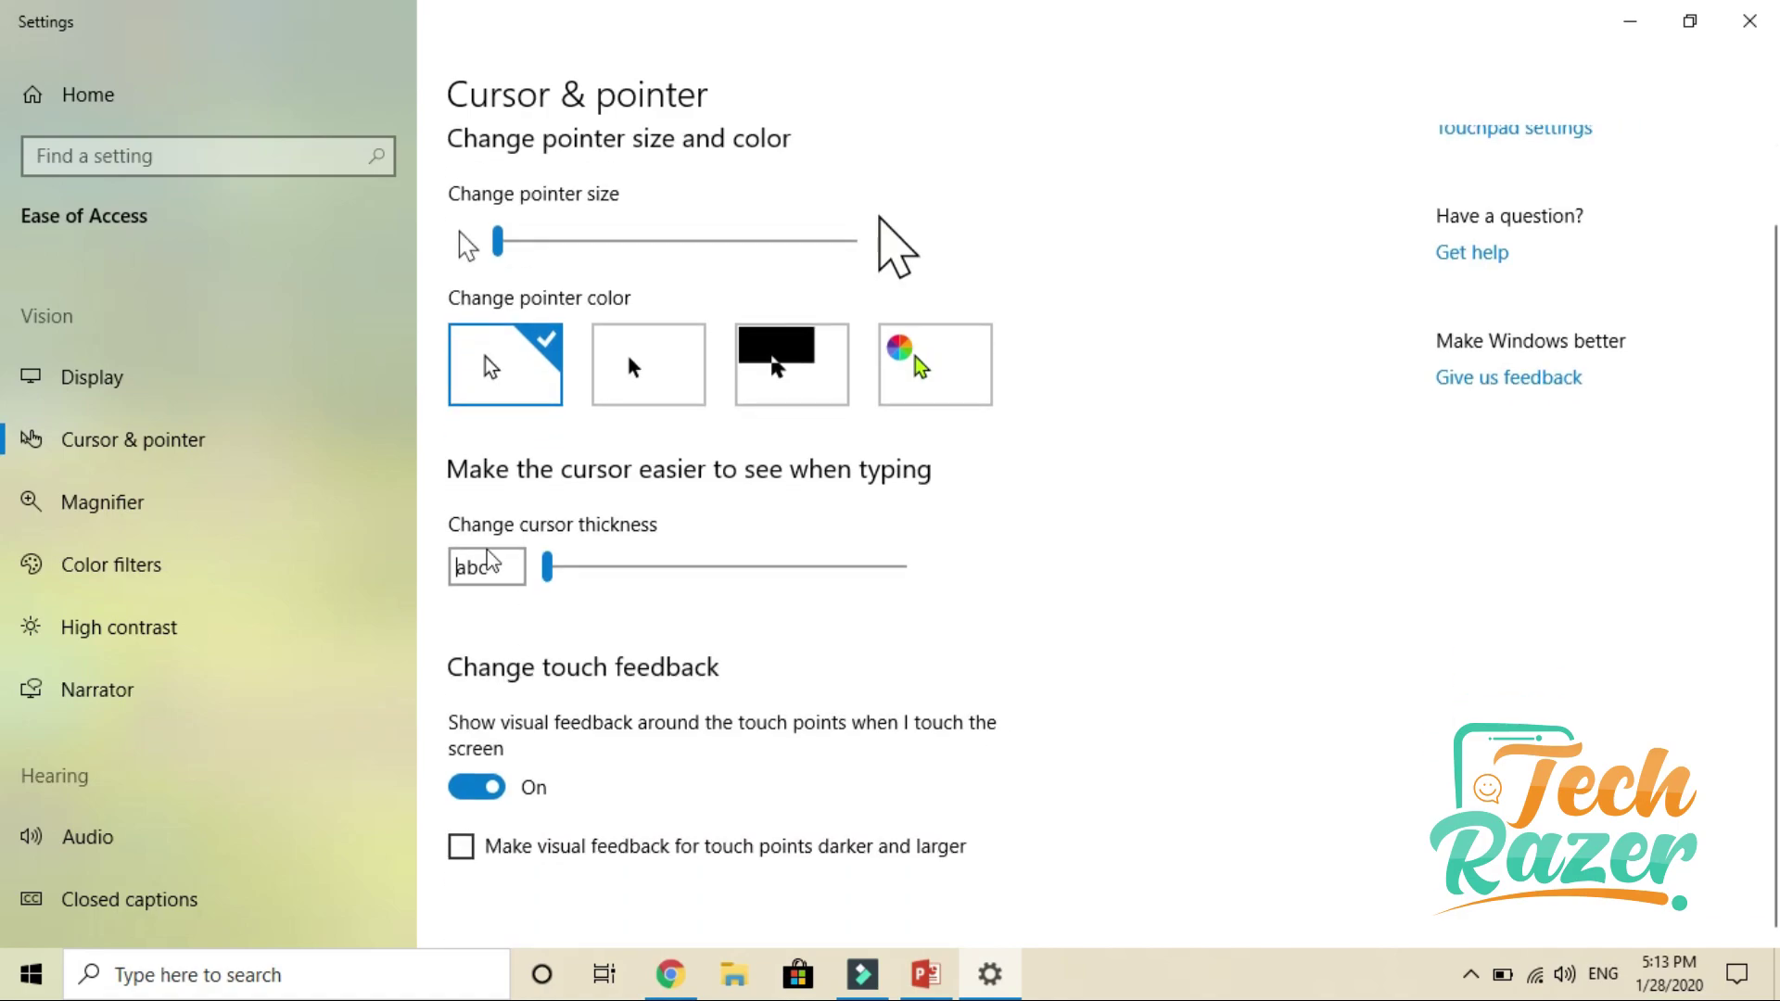
click(916, 364)
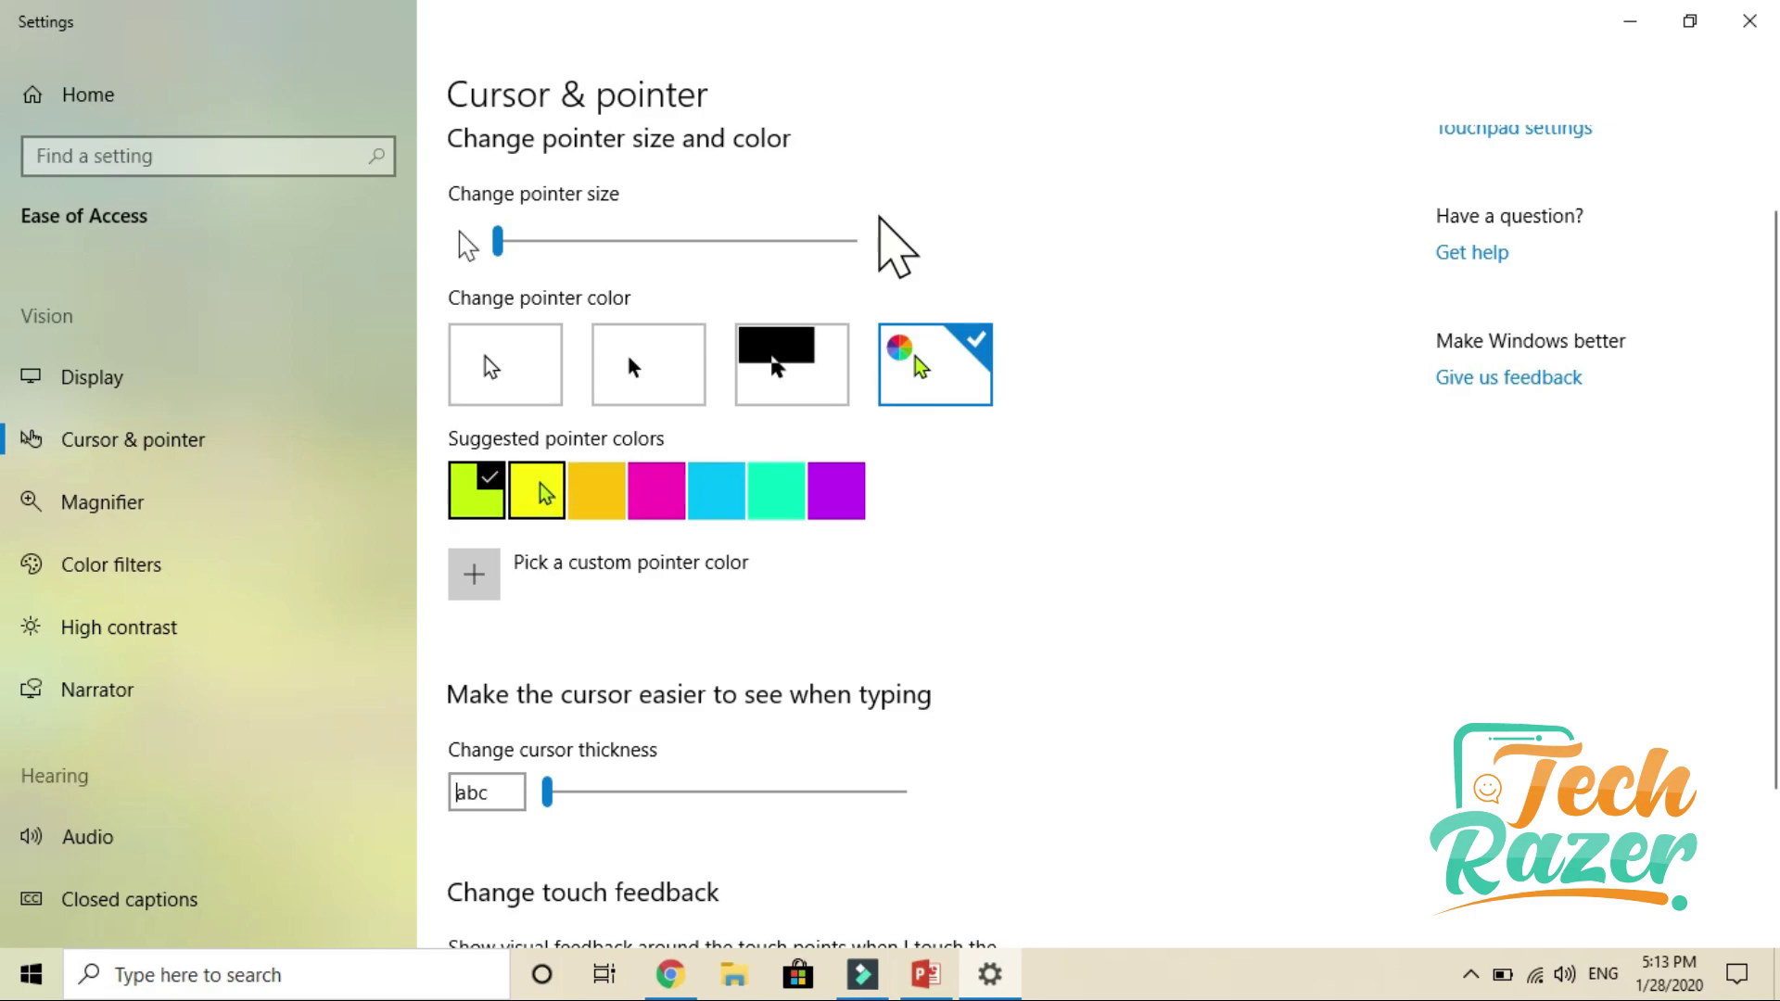
click(536, 490)
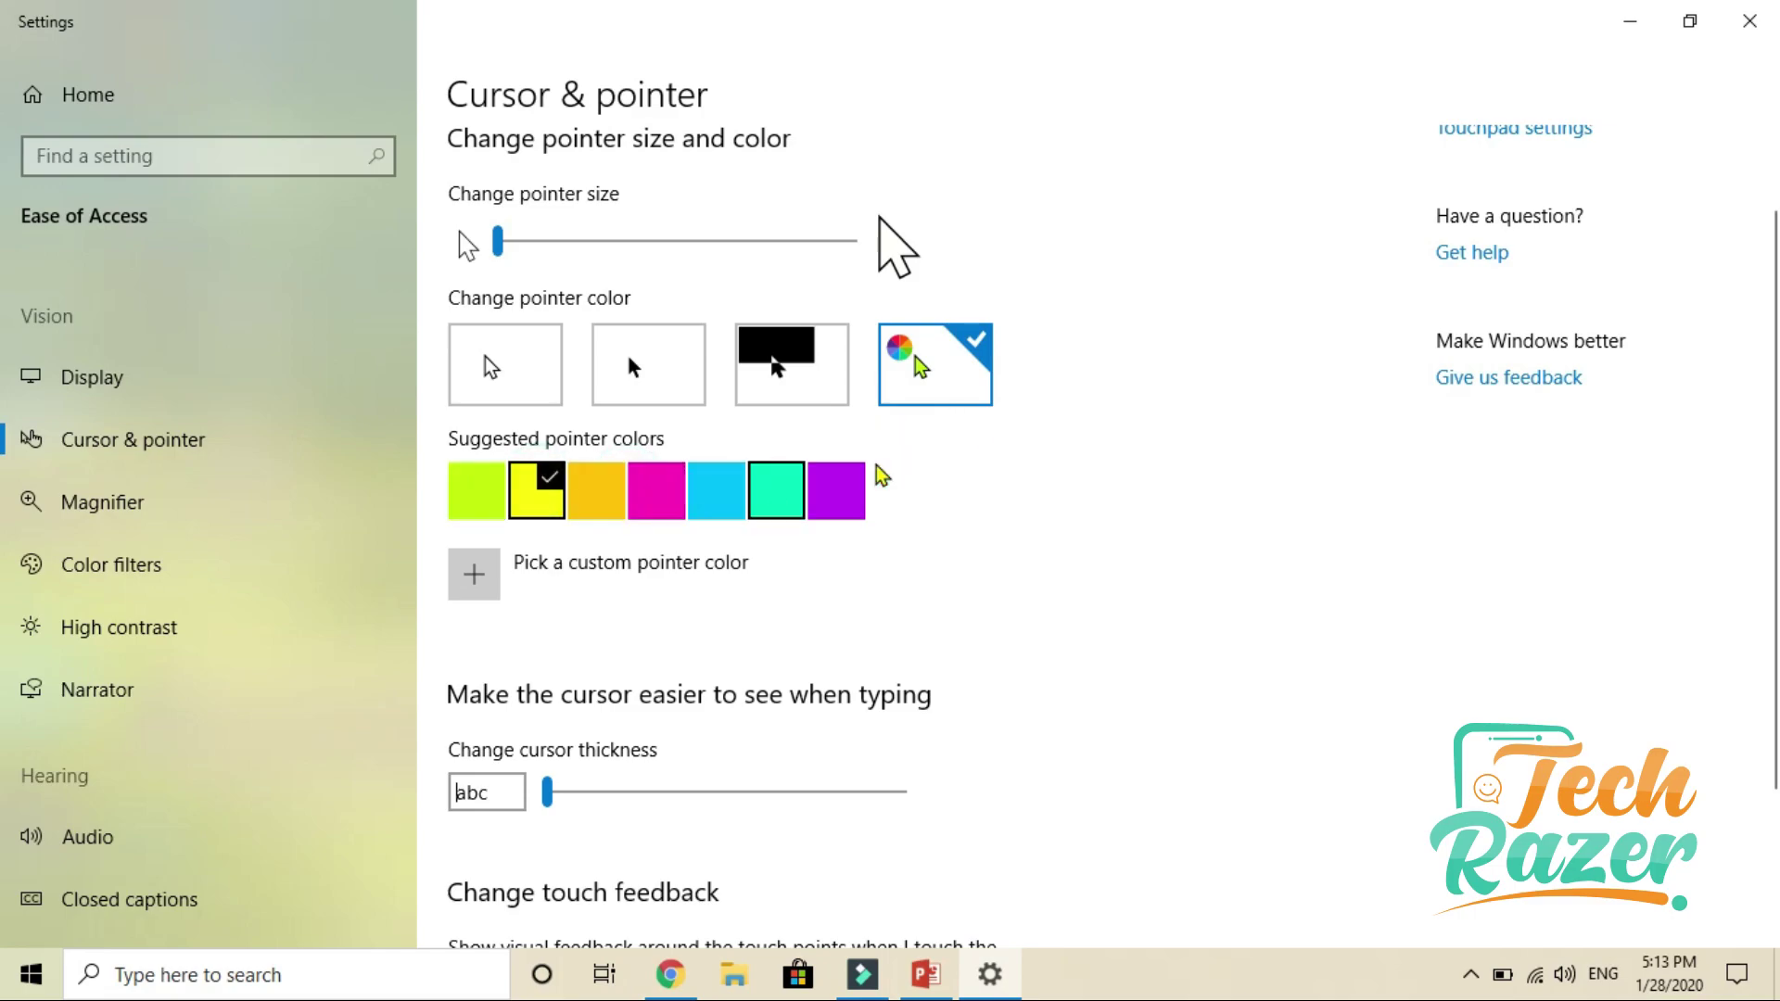
click(659, 503)
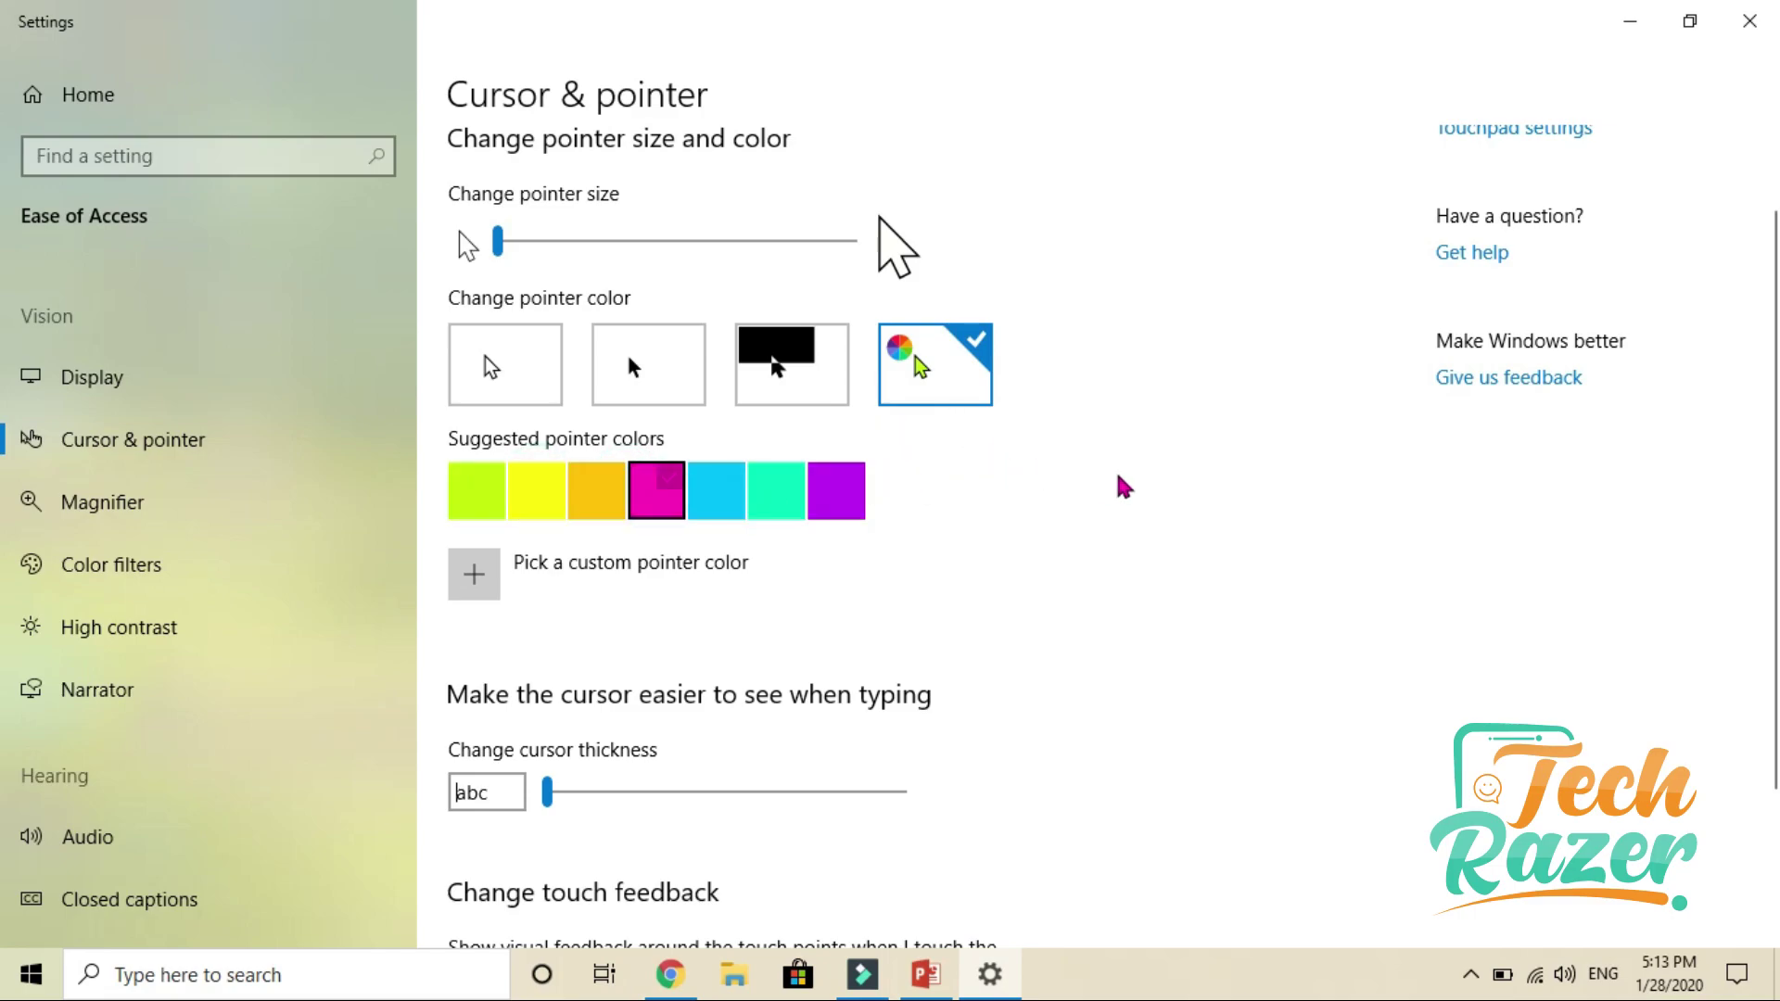
click(782, 482)
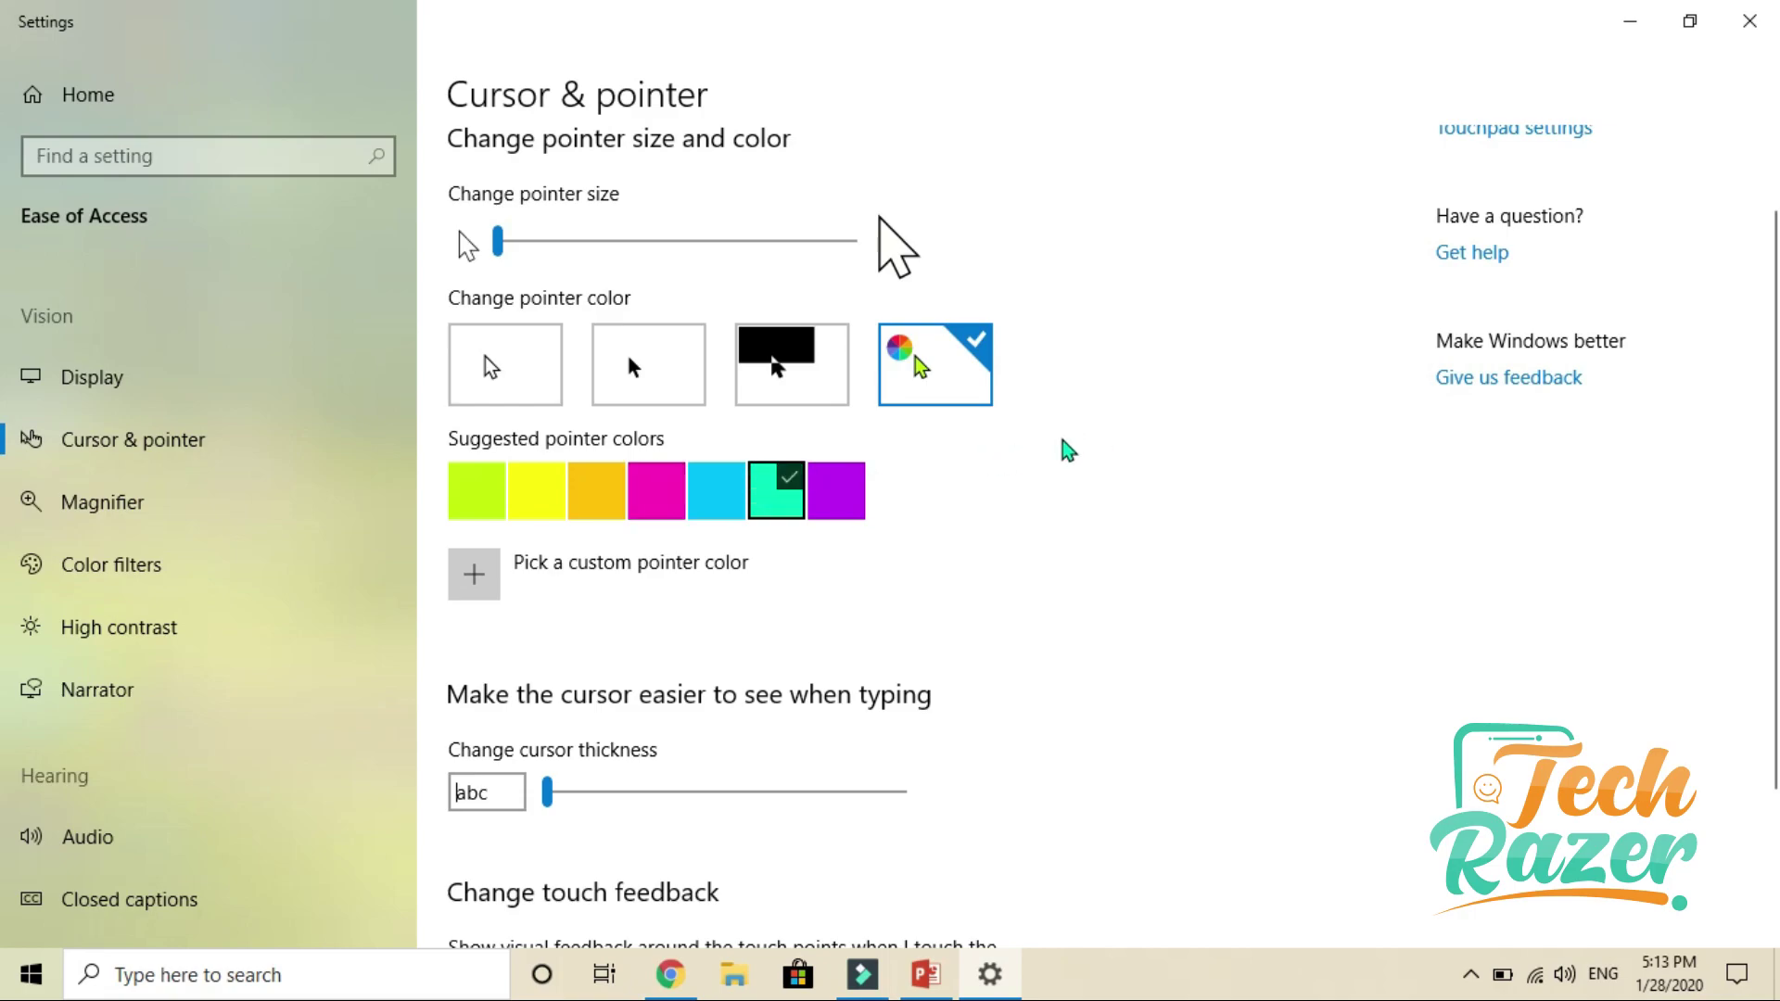
click(506, 380)
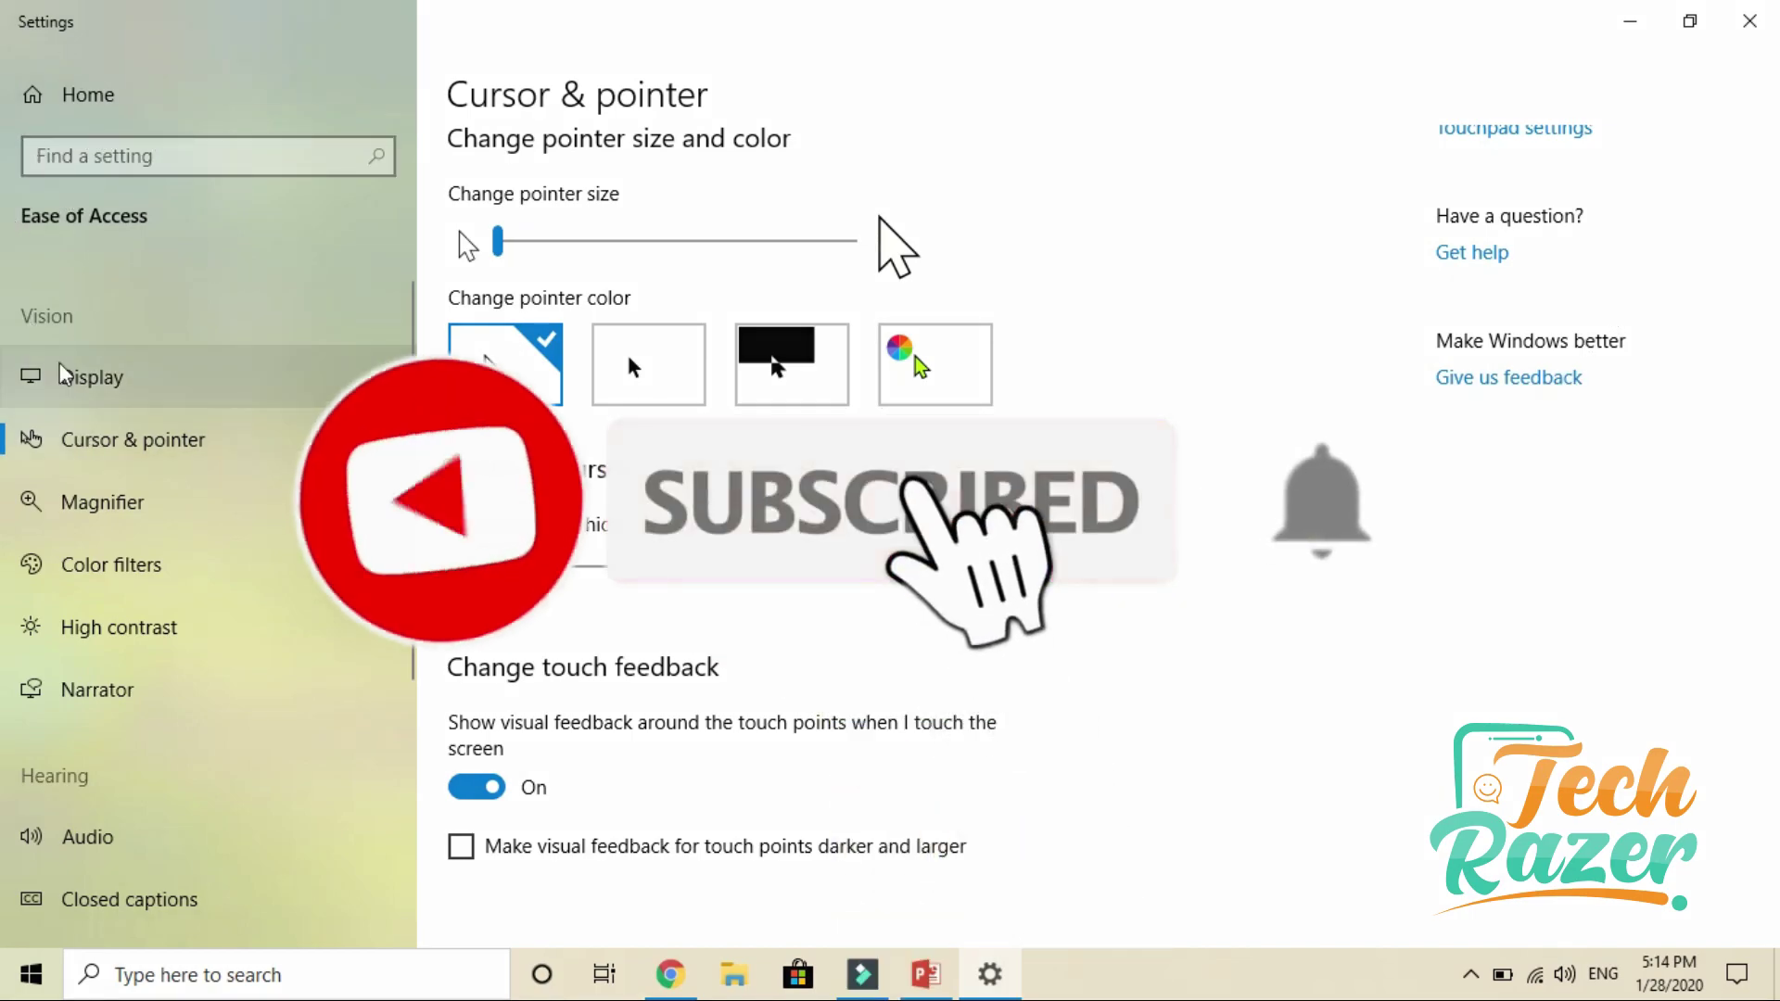
- Return to the Settings home page, search Windows for "mou" and reopen the Mouse settings
click(33, 95)
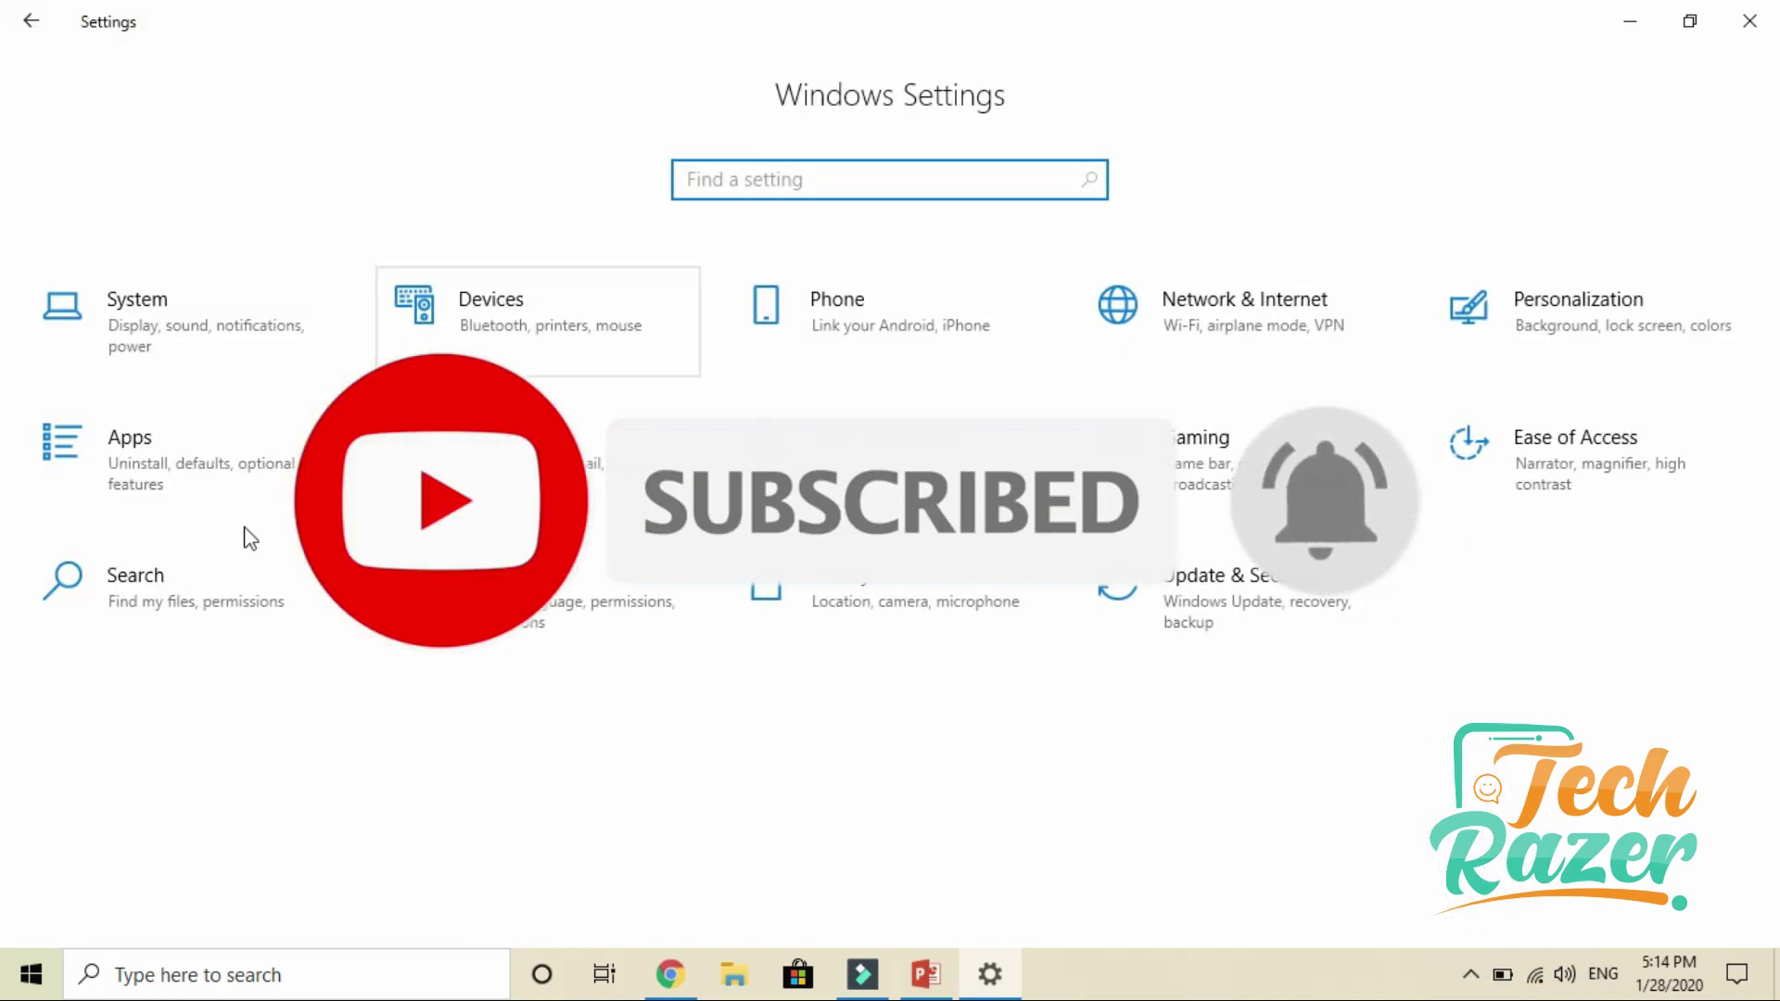
click(31, 973)
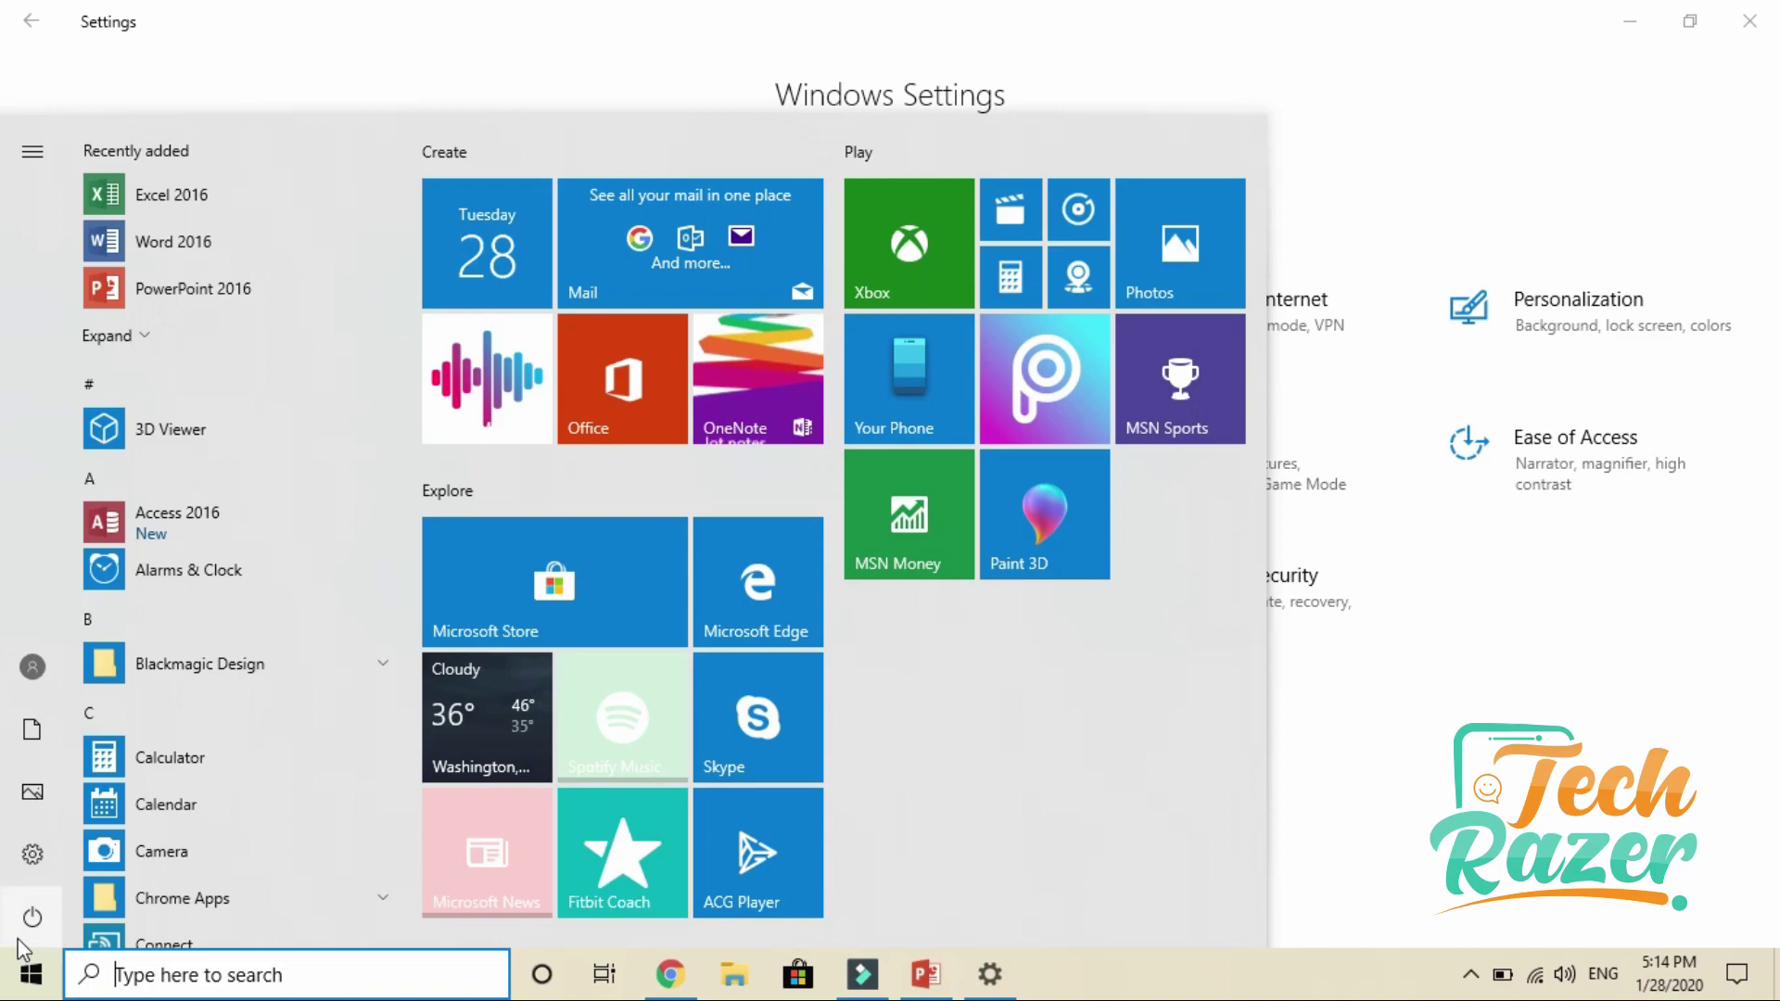
text(mou)
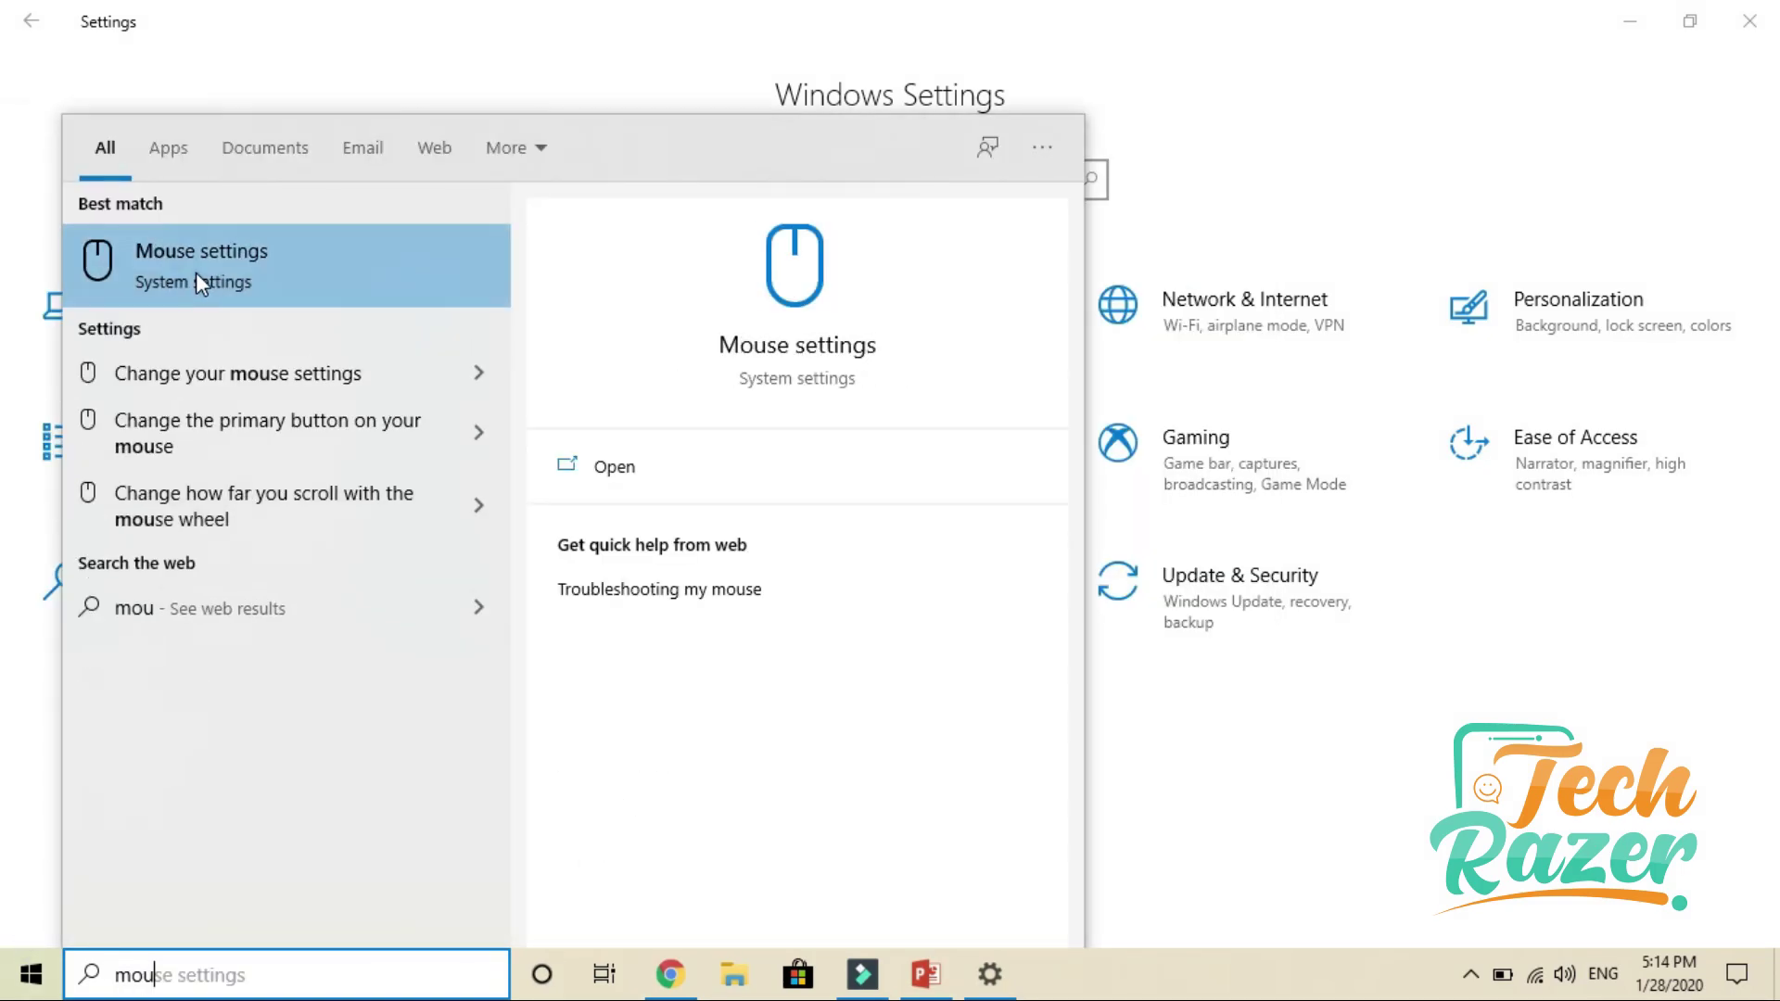
click(197, 272)
- Open the additional mouse options and launch the Dell Touchpad settings from Mouse Properties
click(1591, 239)
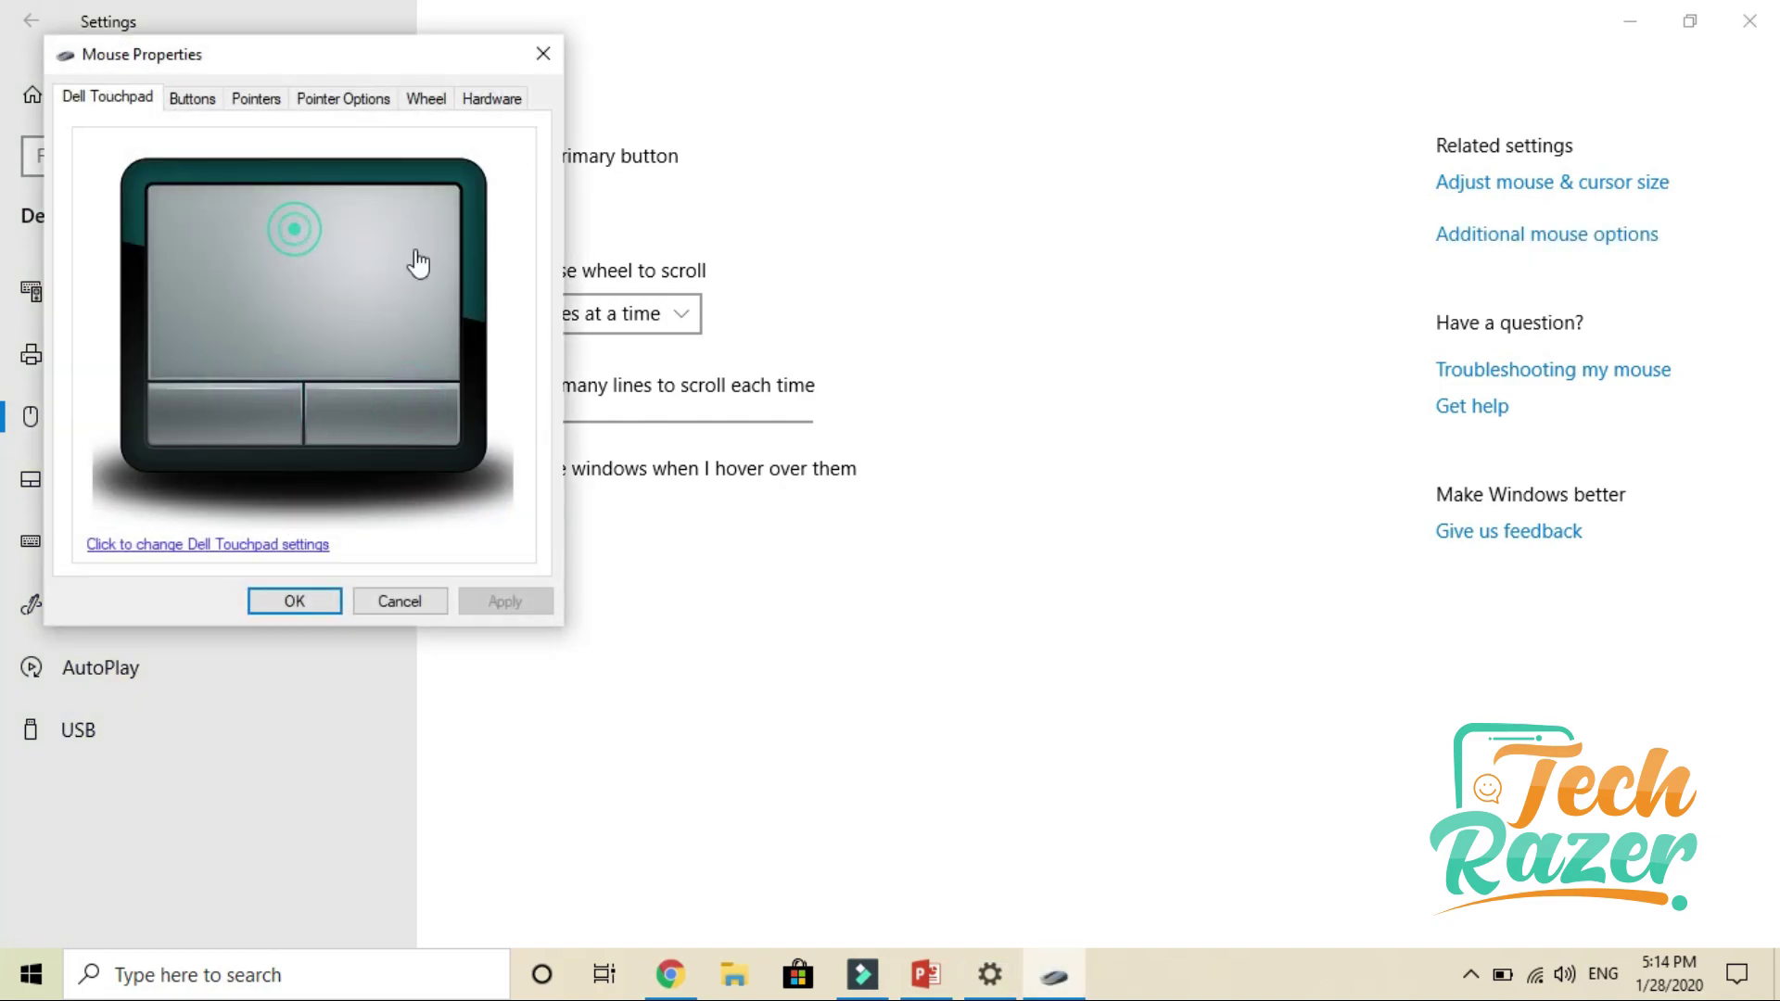
click(124, 544)
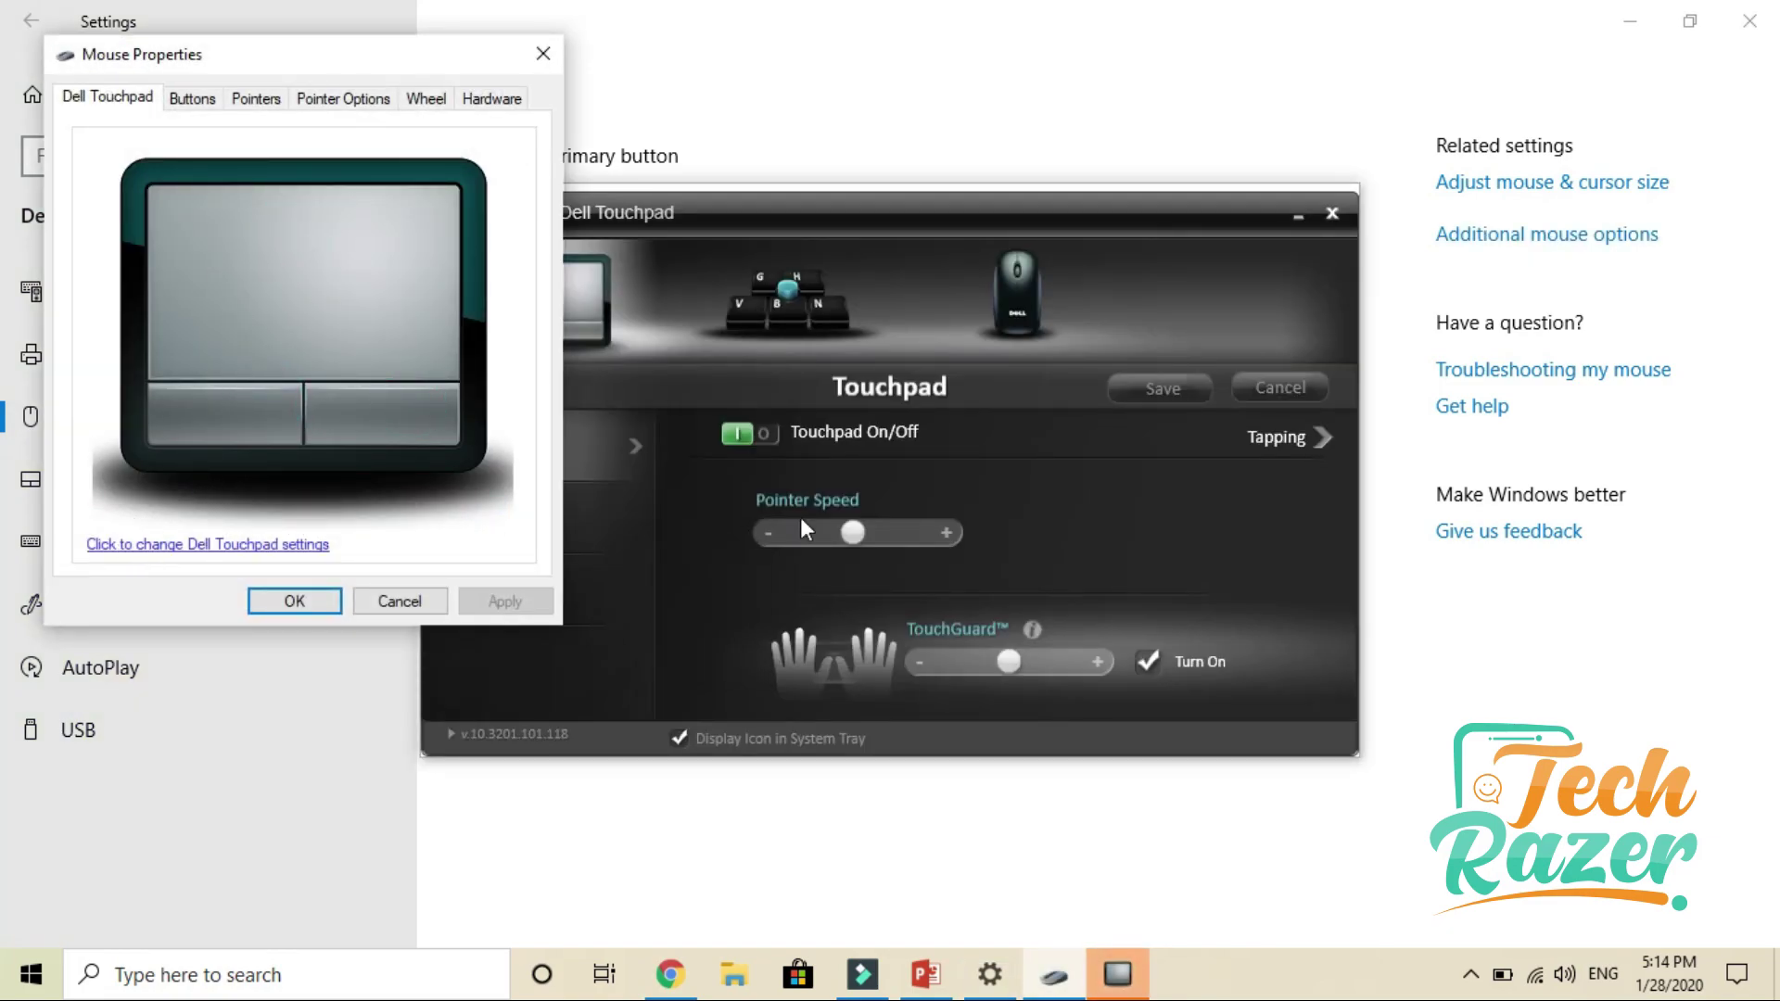
- View the Dell Touchpad sensitivity options, close the touchpad window and dismiss Mouse Properties without changes
drag(1124, 195, 1095, 156)
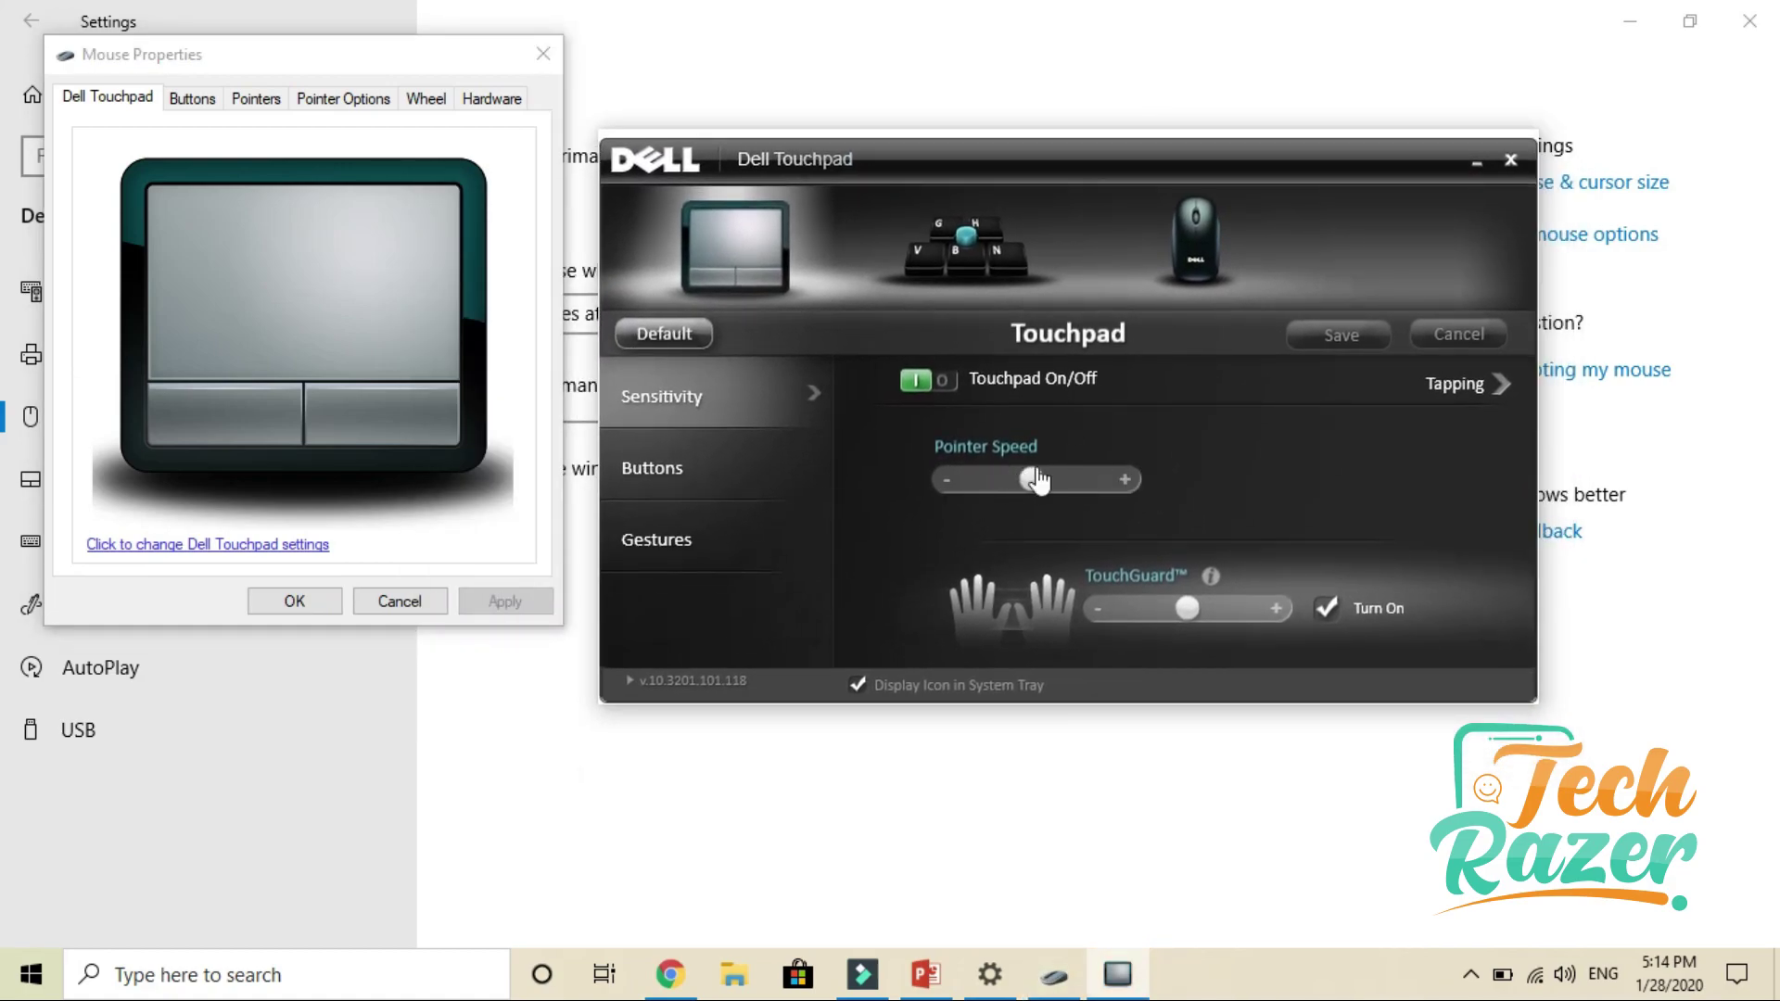
click(1510, 160)
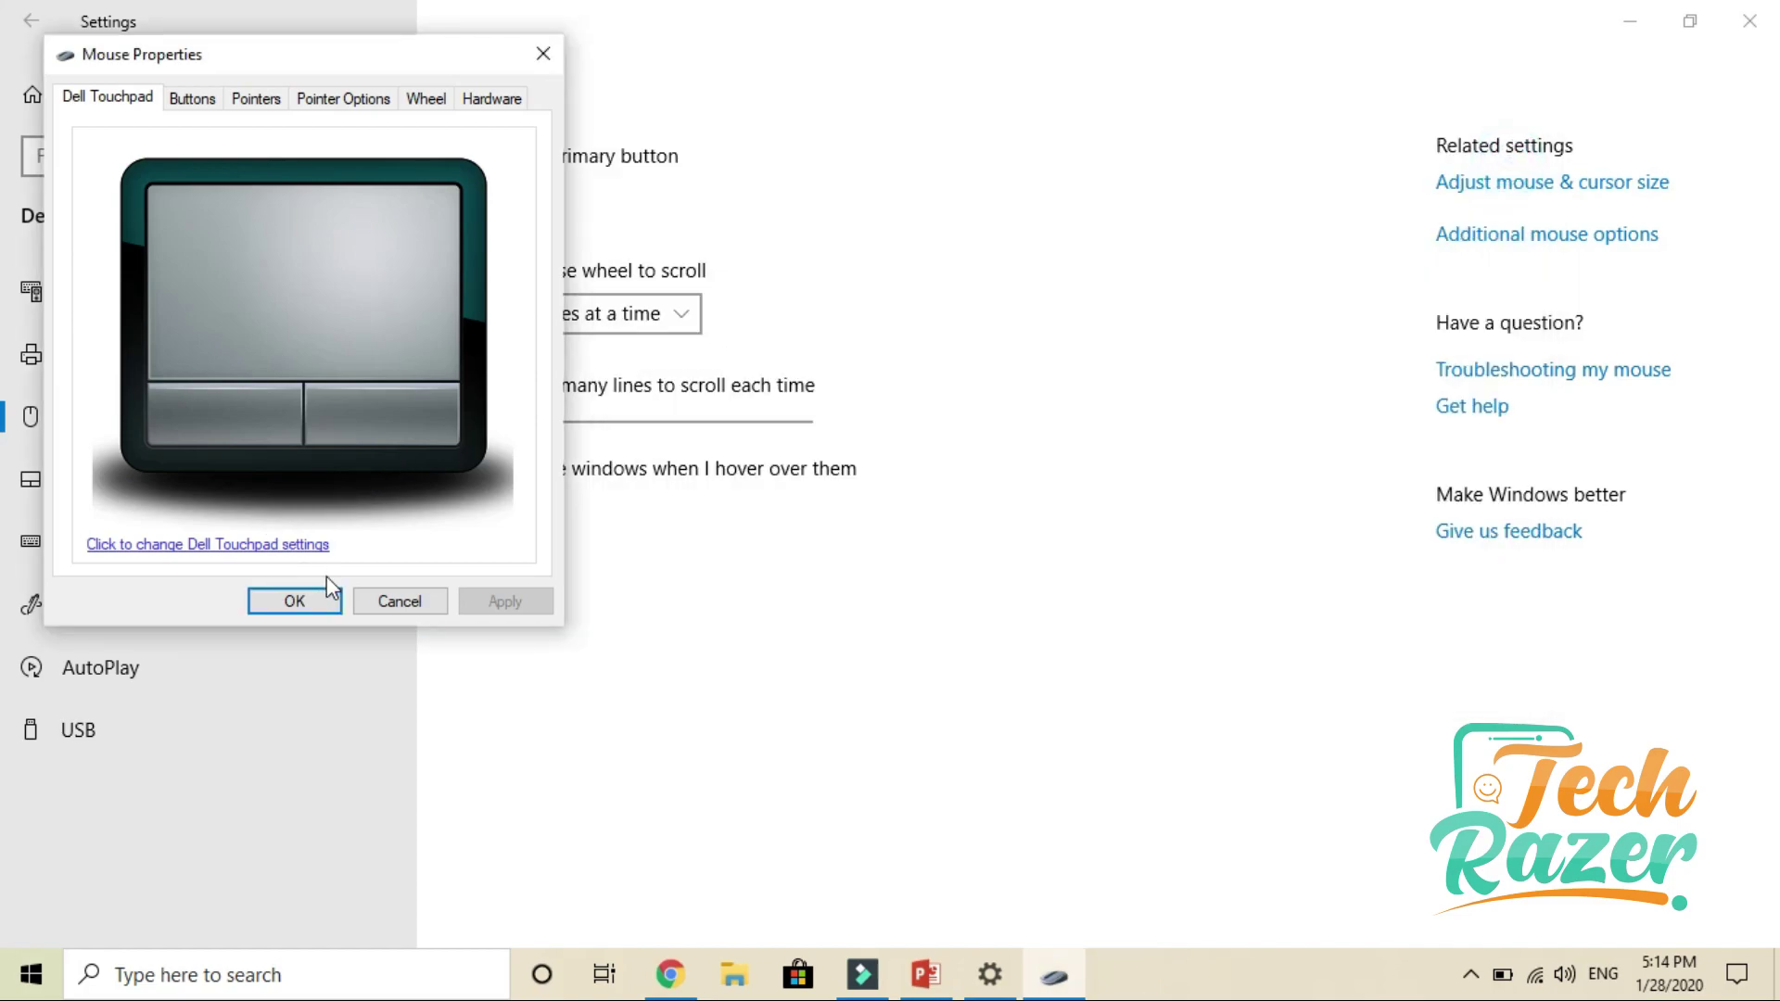
click(405, 602)
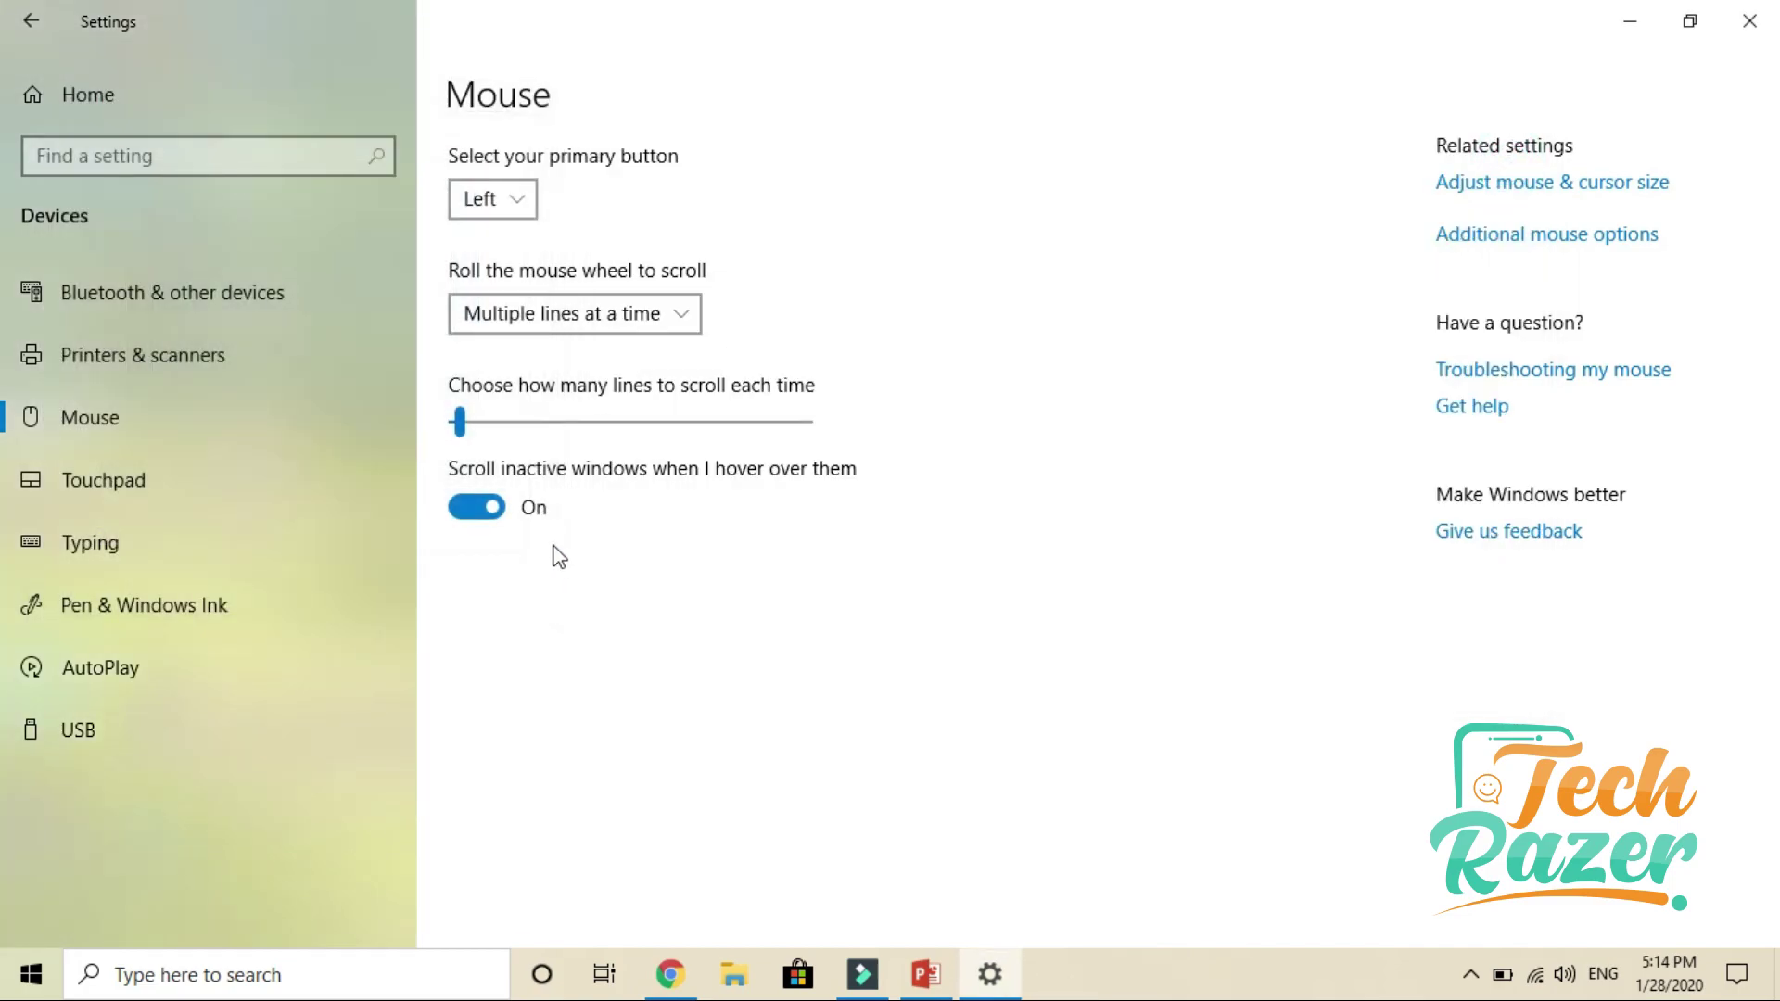
- Review the Typing, Pen & Windows Ink and AutoPlay pages, including the handwriting font choices, and close Settings
click(130, 538)
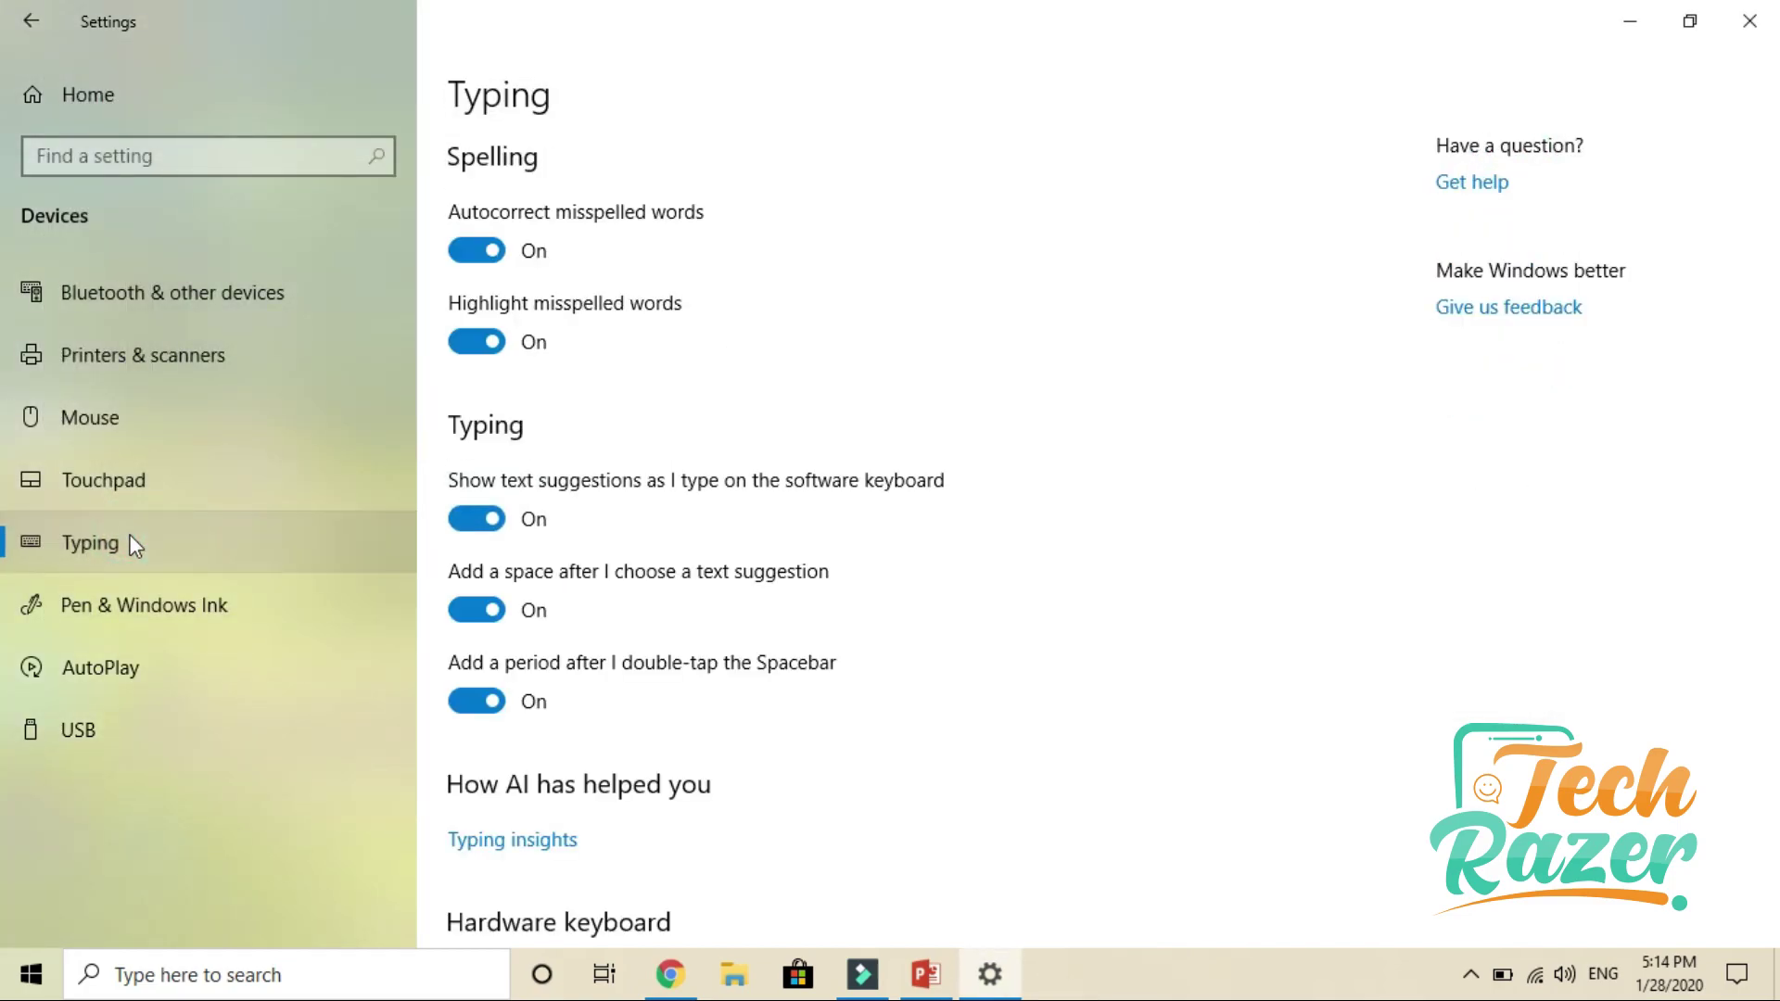
click(86, 607)
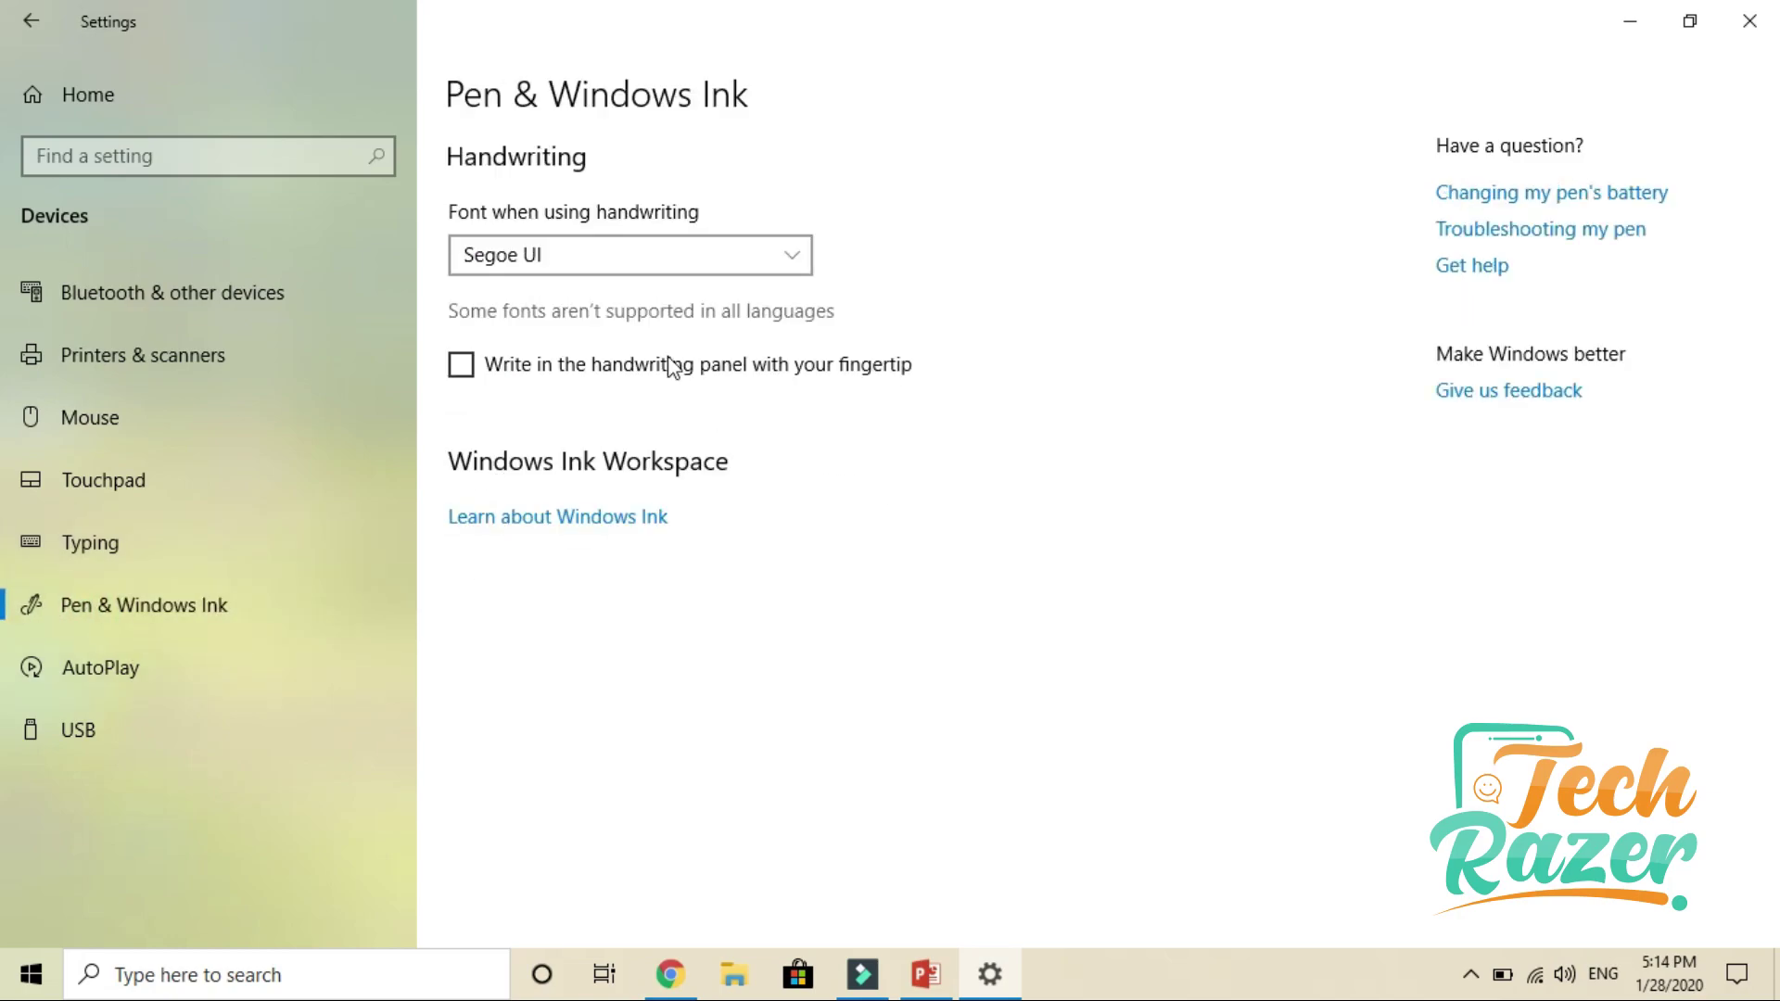
click(512, 263)
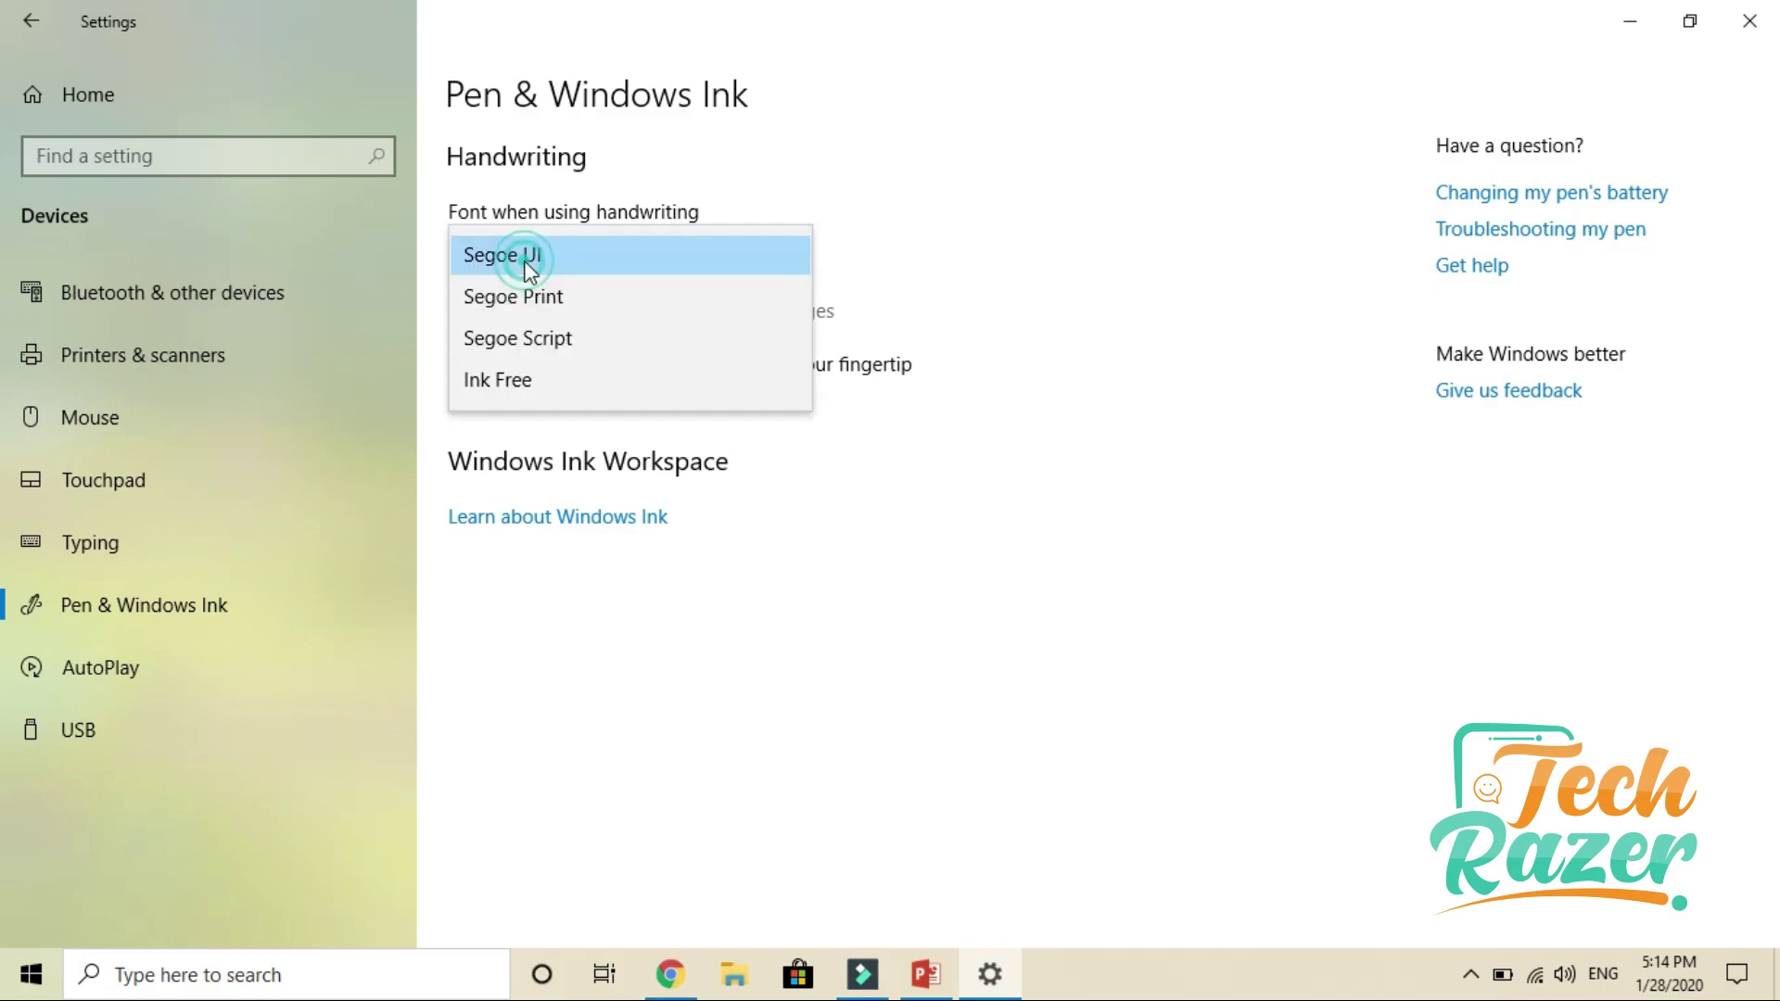
click(528, 267)
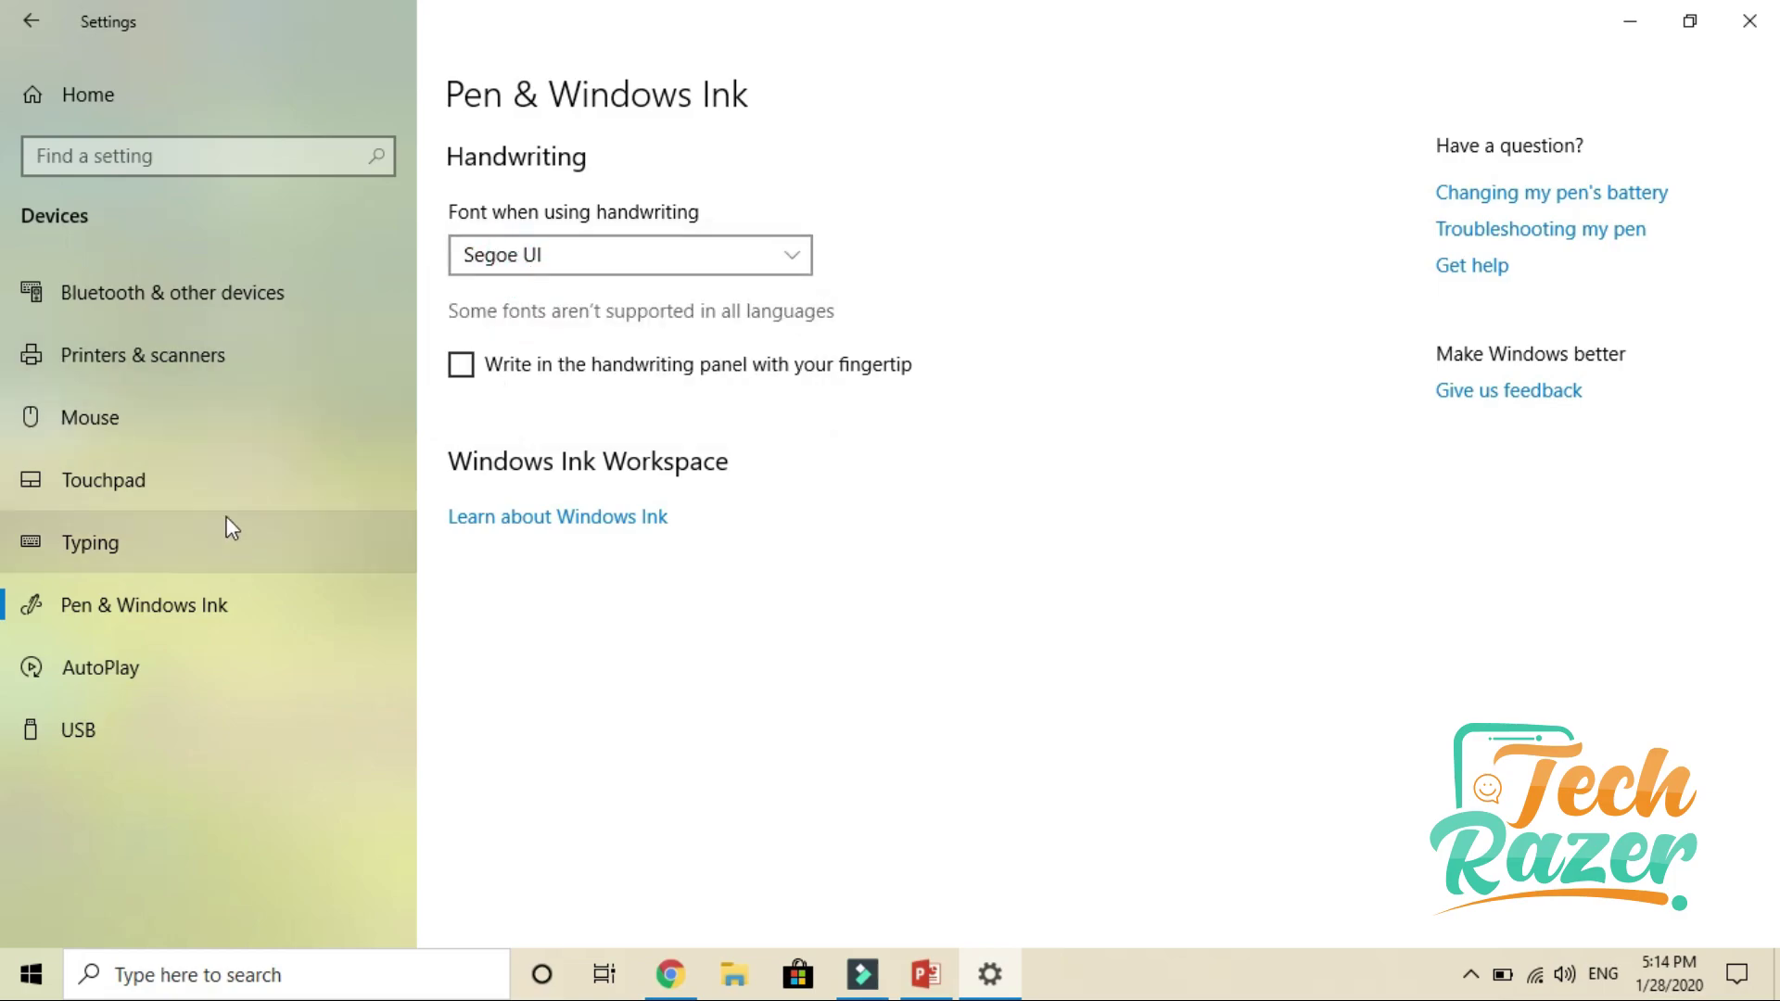
click(125, 669)
key(alt+F4)
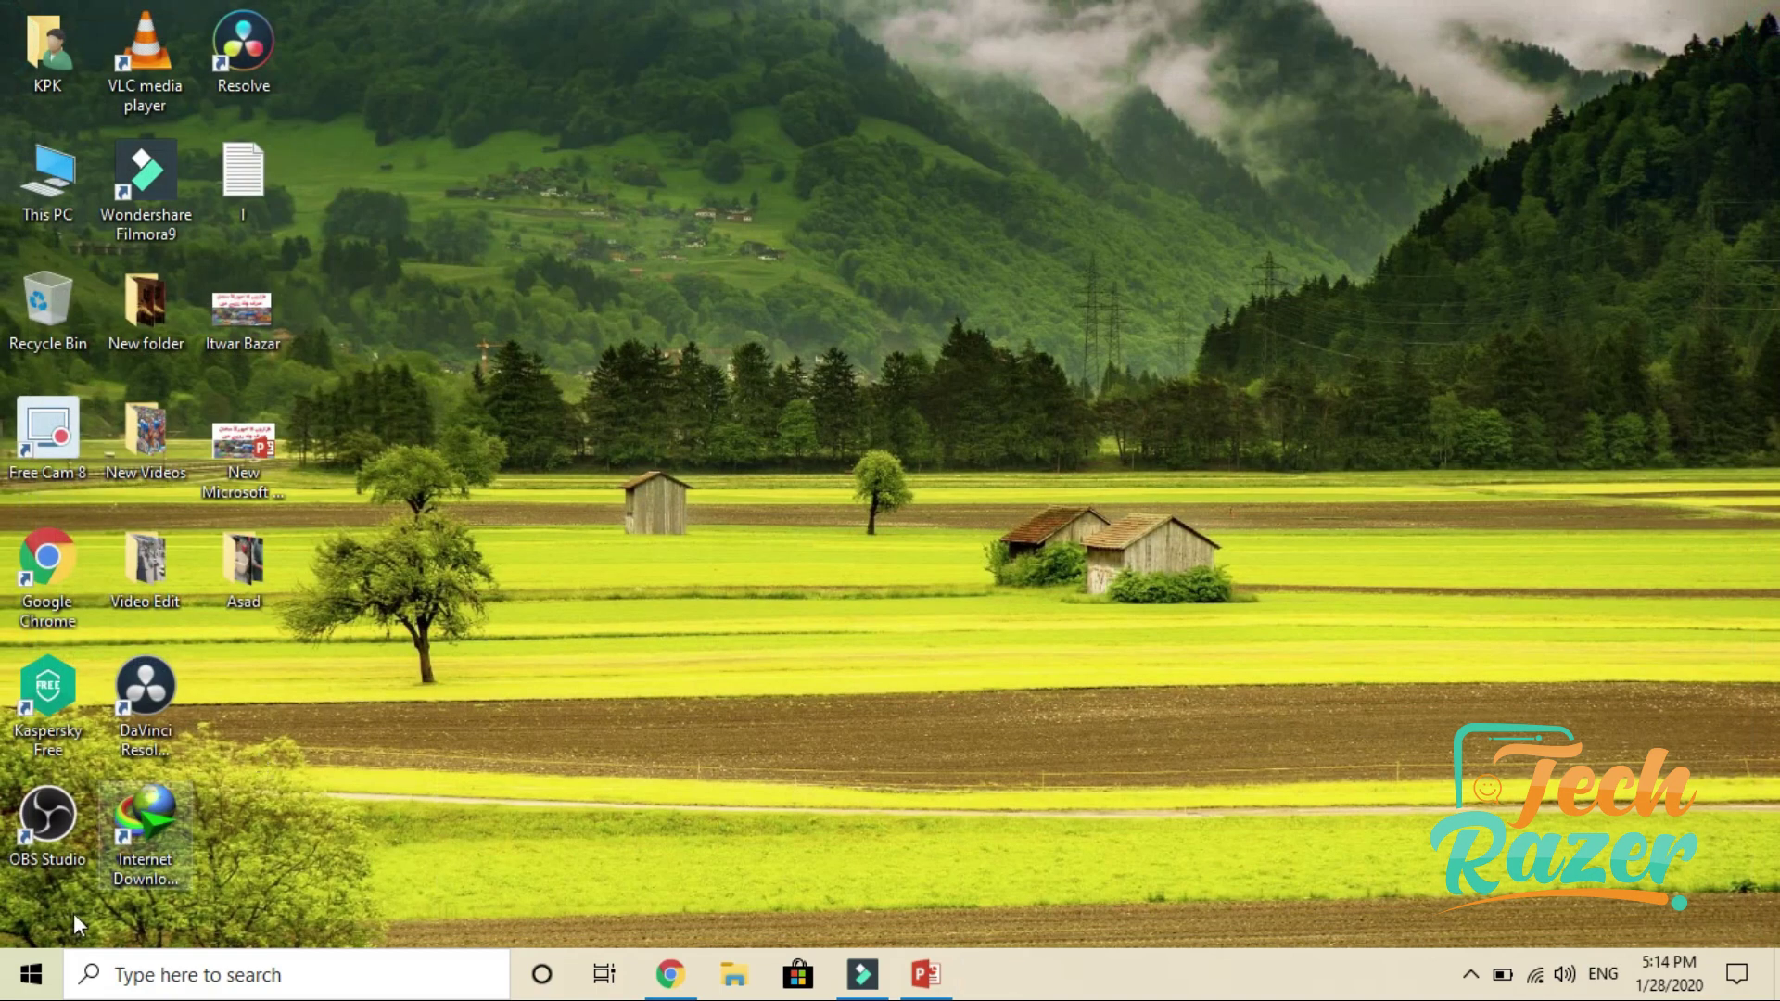
- Search Windows for "lan" and open the Language settings
click(31, 974)
click(118, 974)
text(lan)
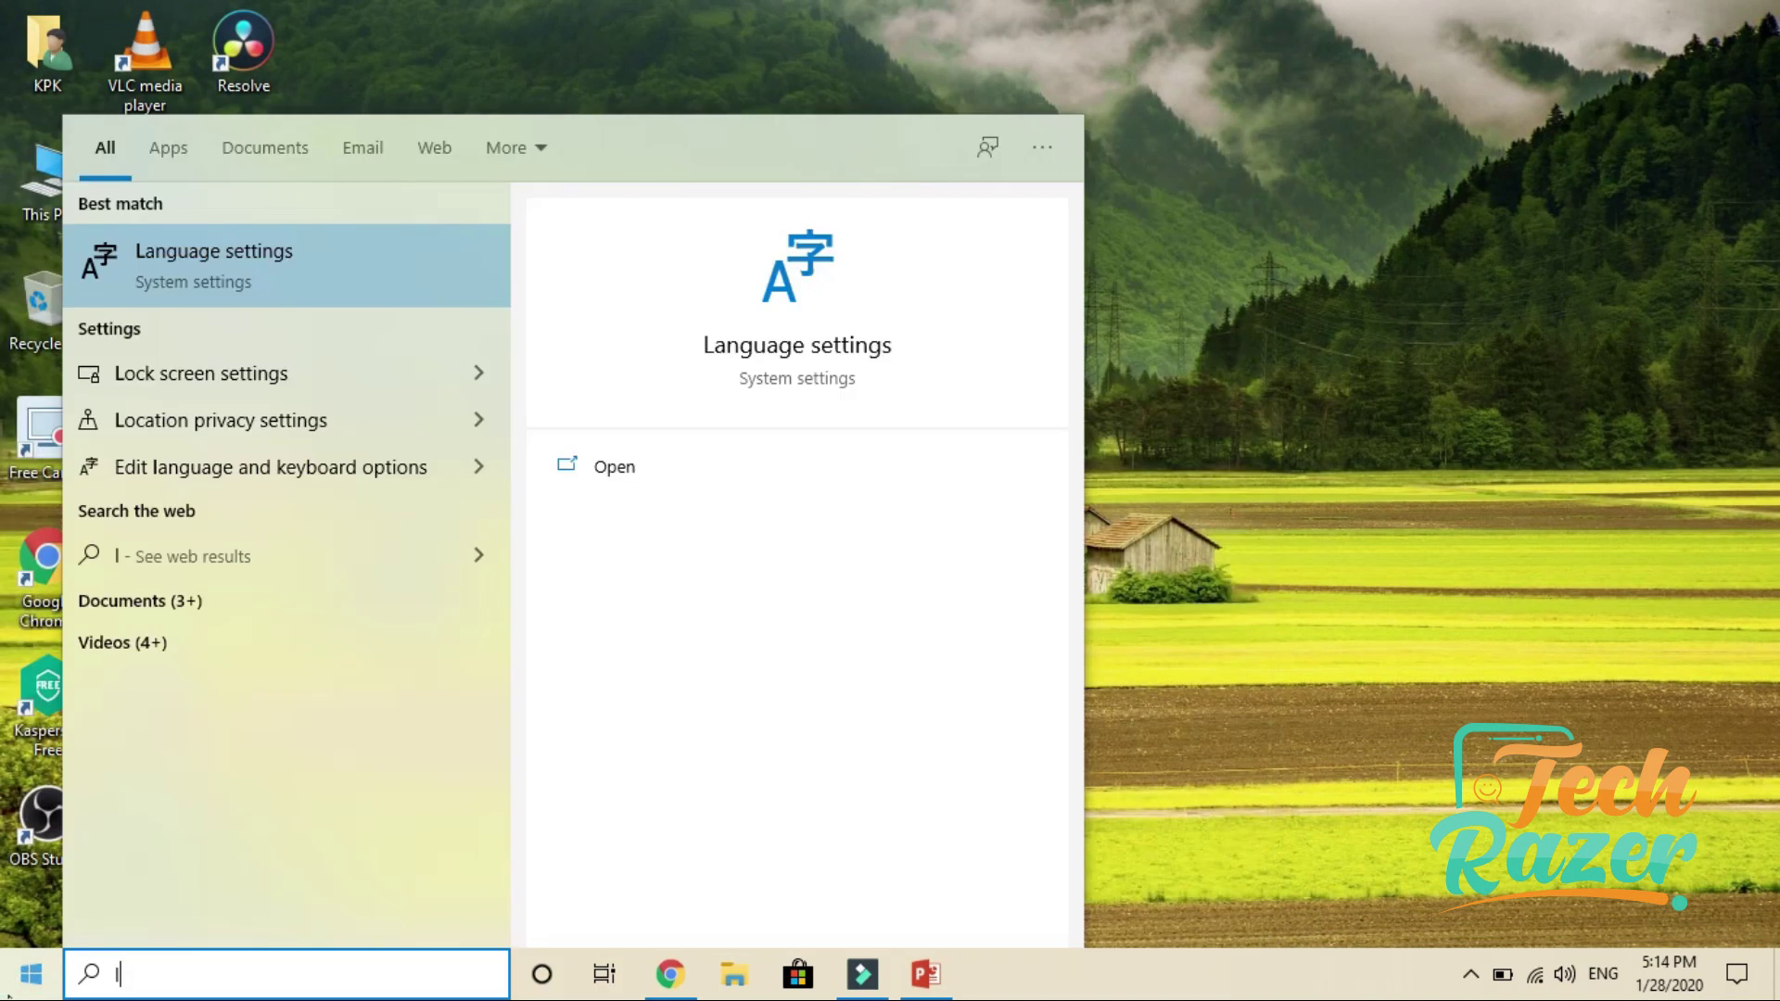
click(204, 265)
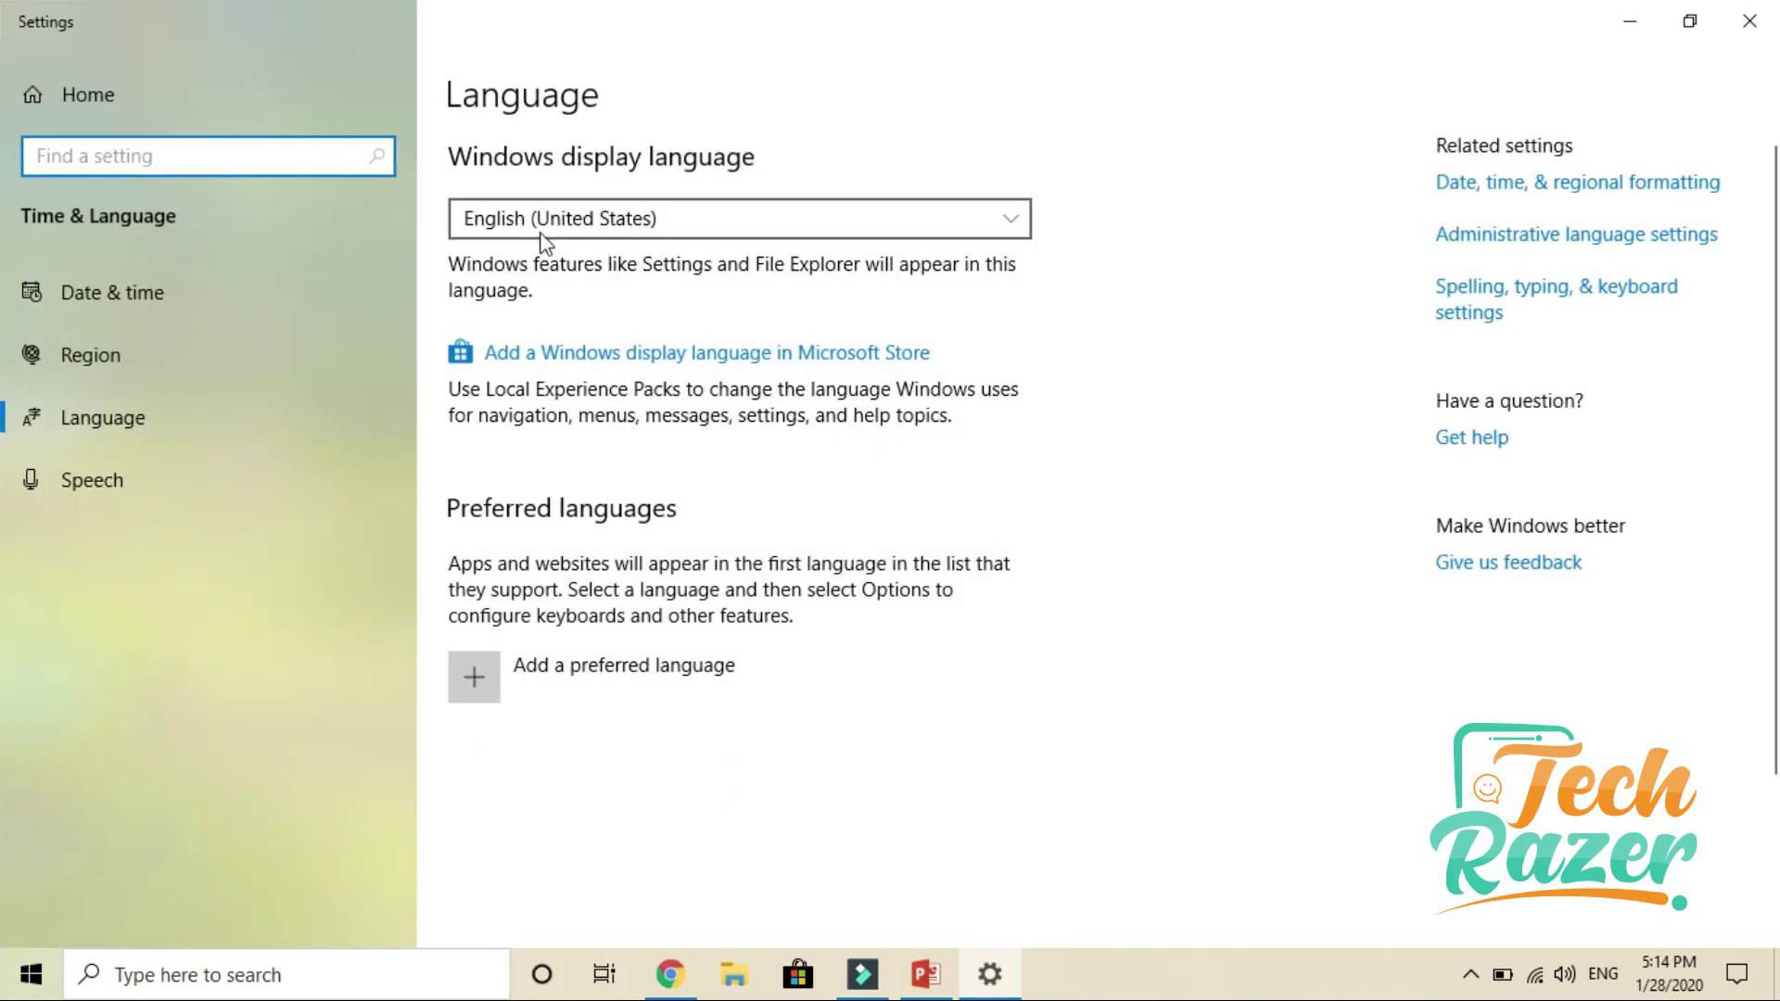
- Review the preferred languages and the Windows display language choices, keeping English (United States)
scroll(843, 401, down, 2)
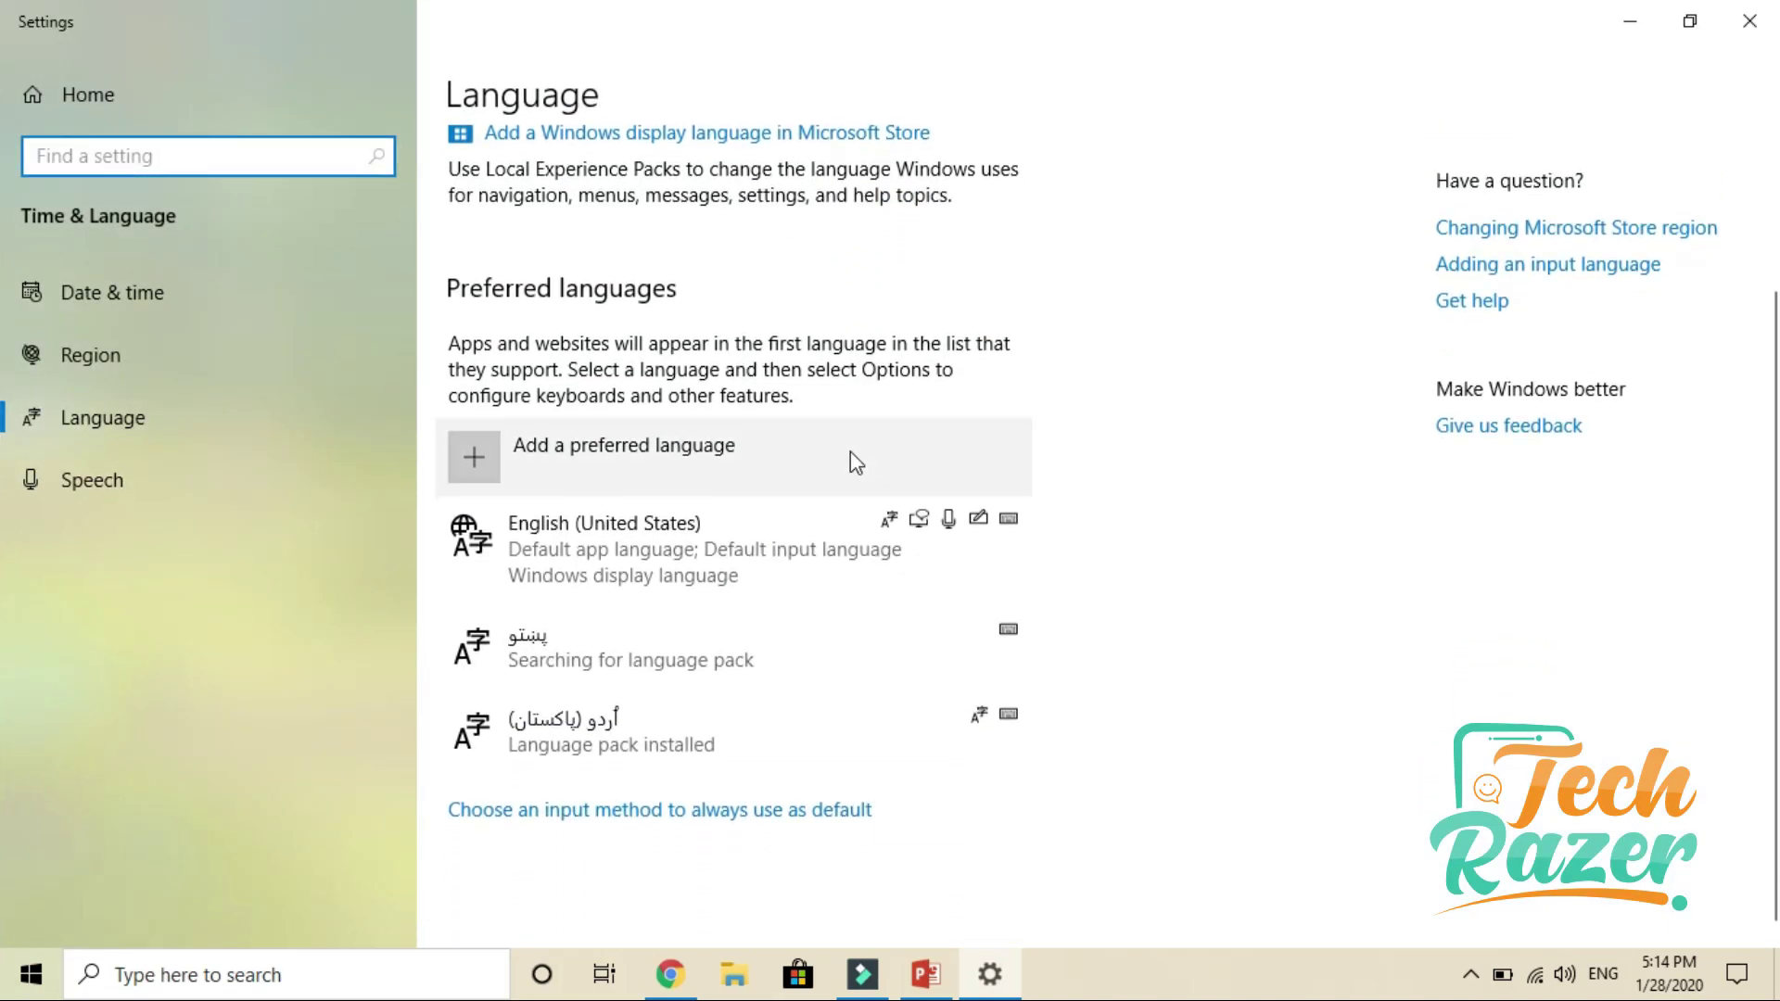
scroll(719, 517, up, 2)
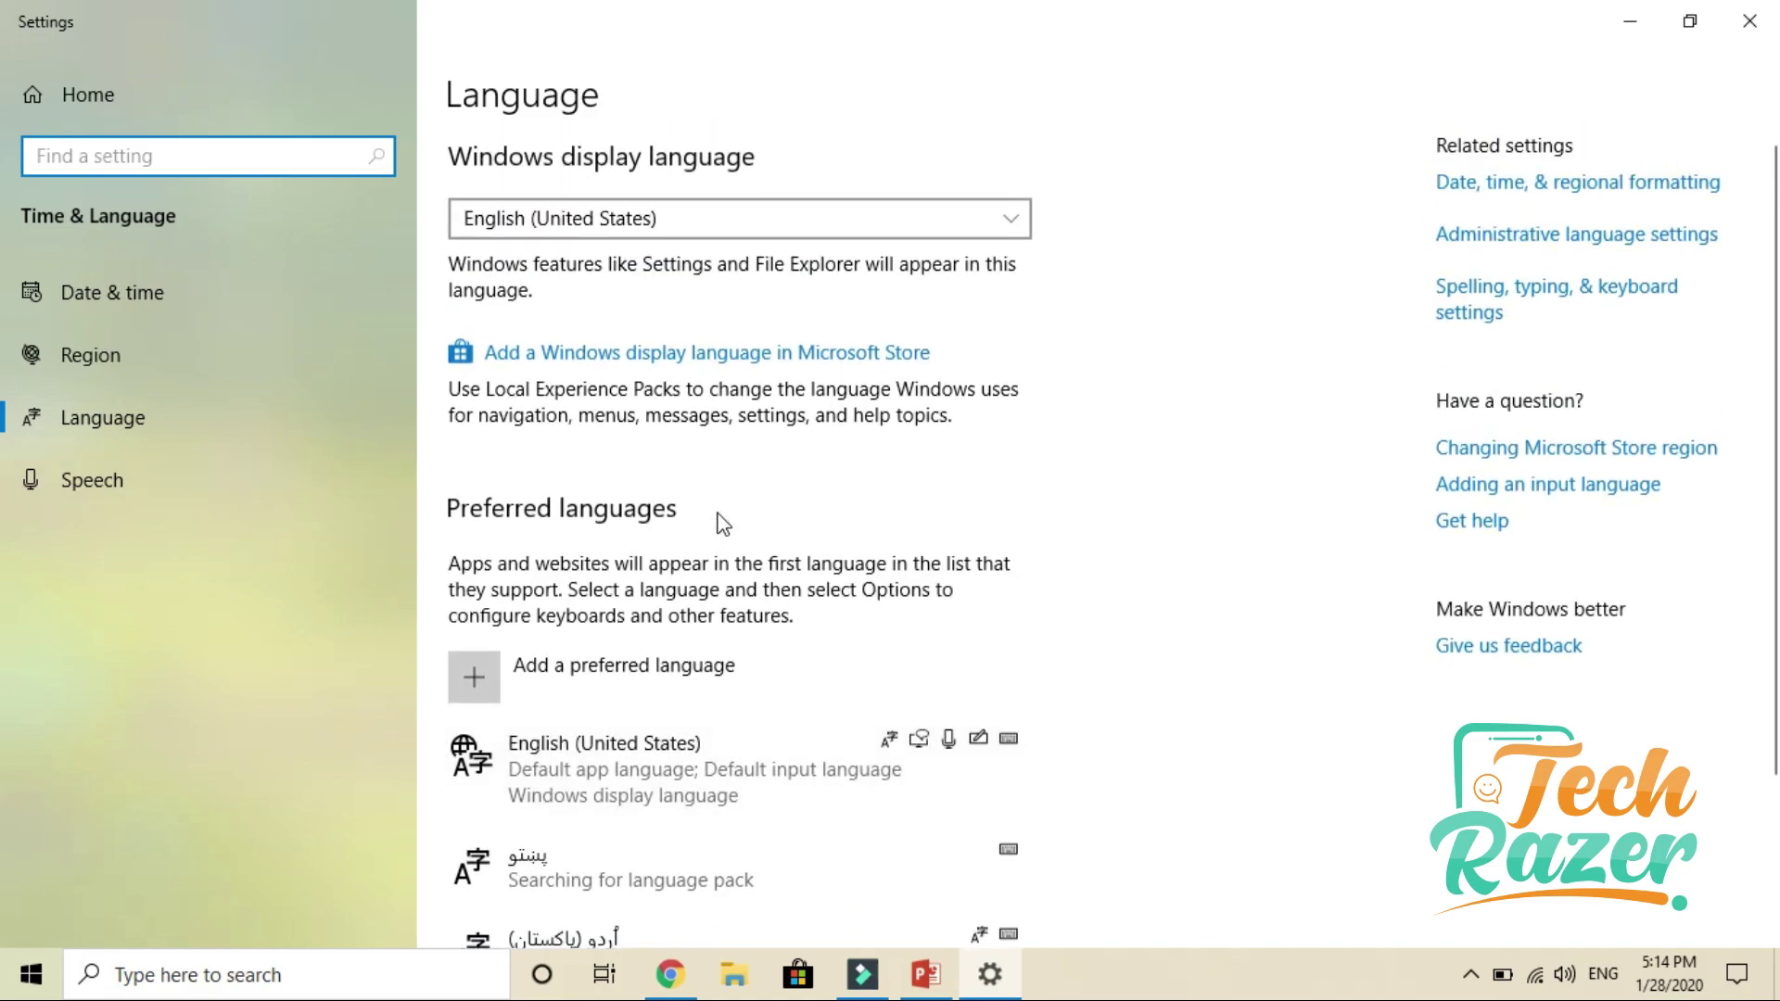
click(658, 219)
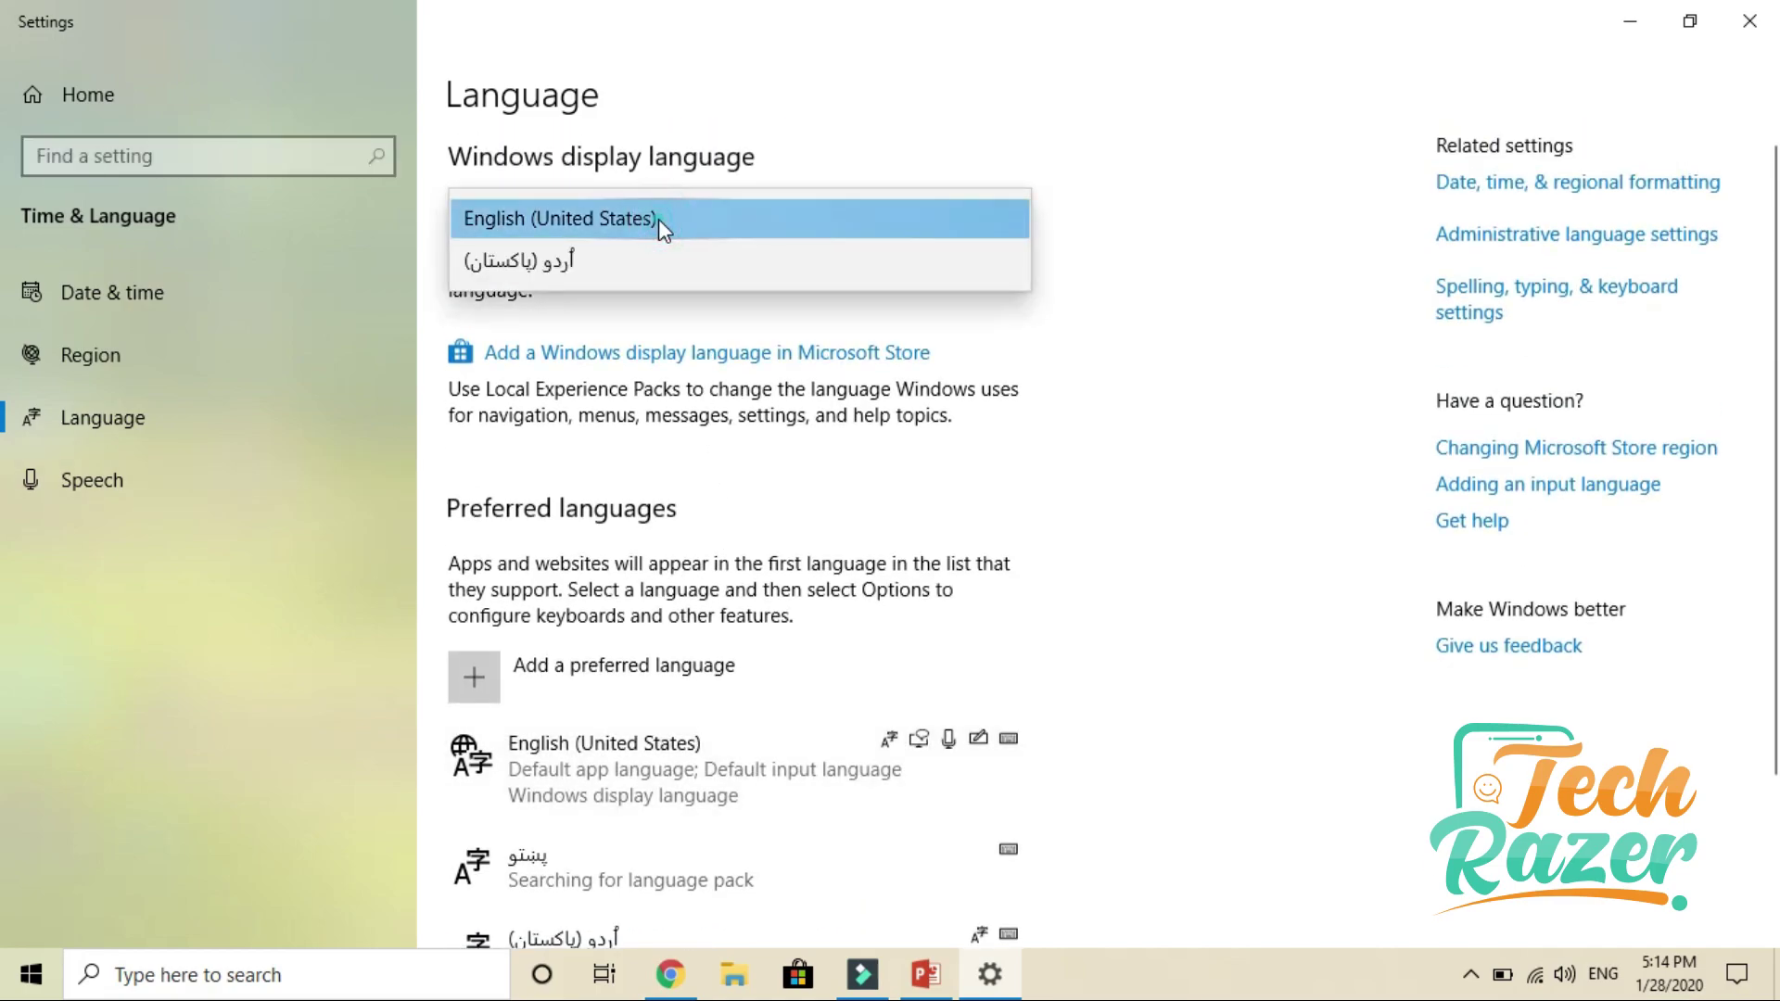
click(658, 219)
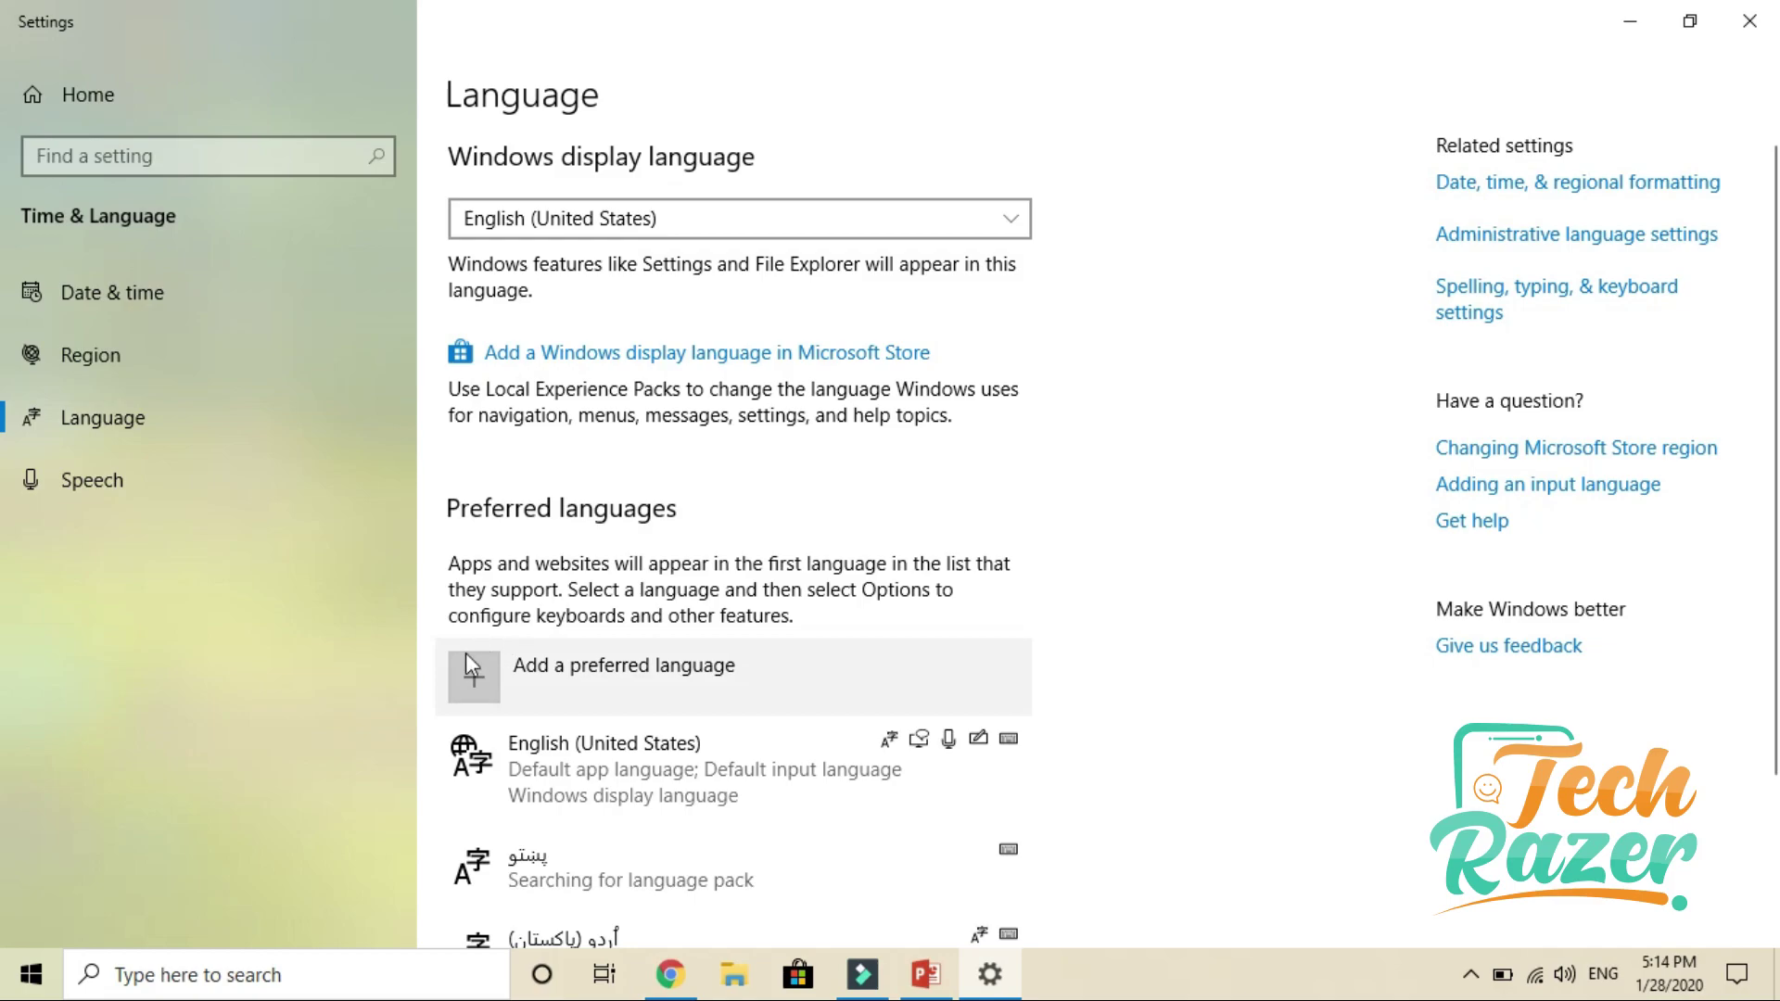
- Look through the Date & time, Region and Speech pages and close Settings
click(80, 301)
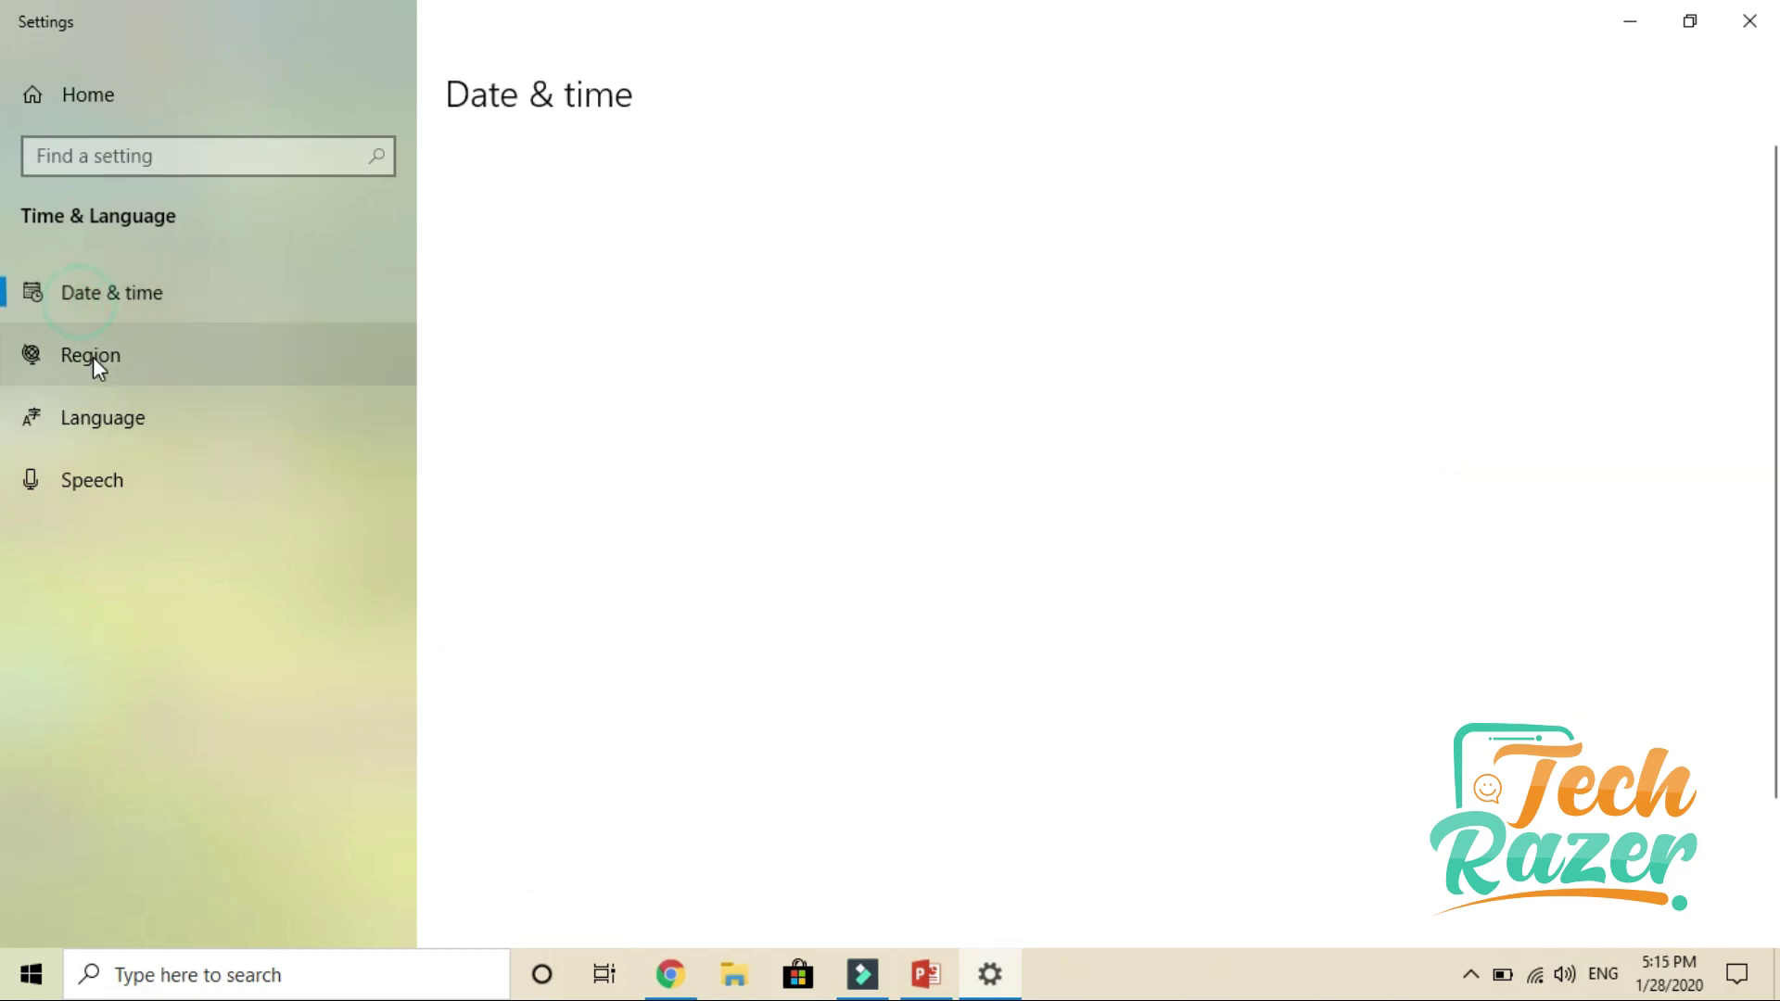
click(92, 355)
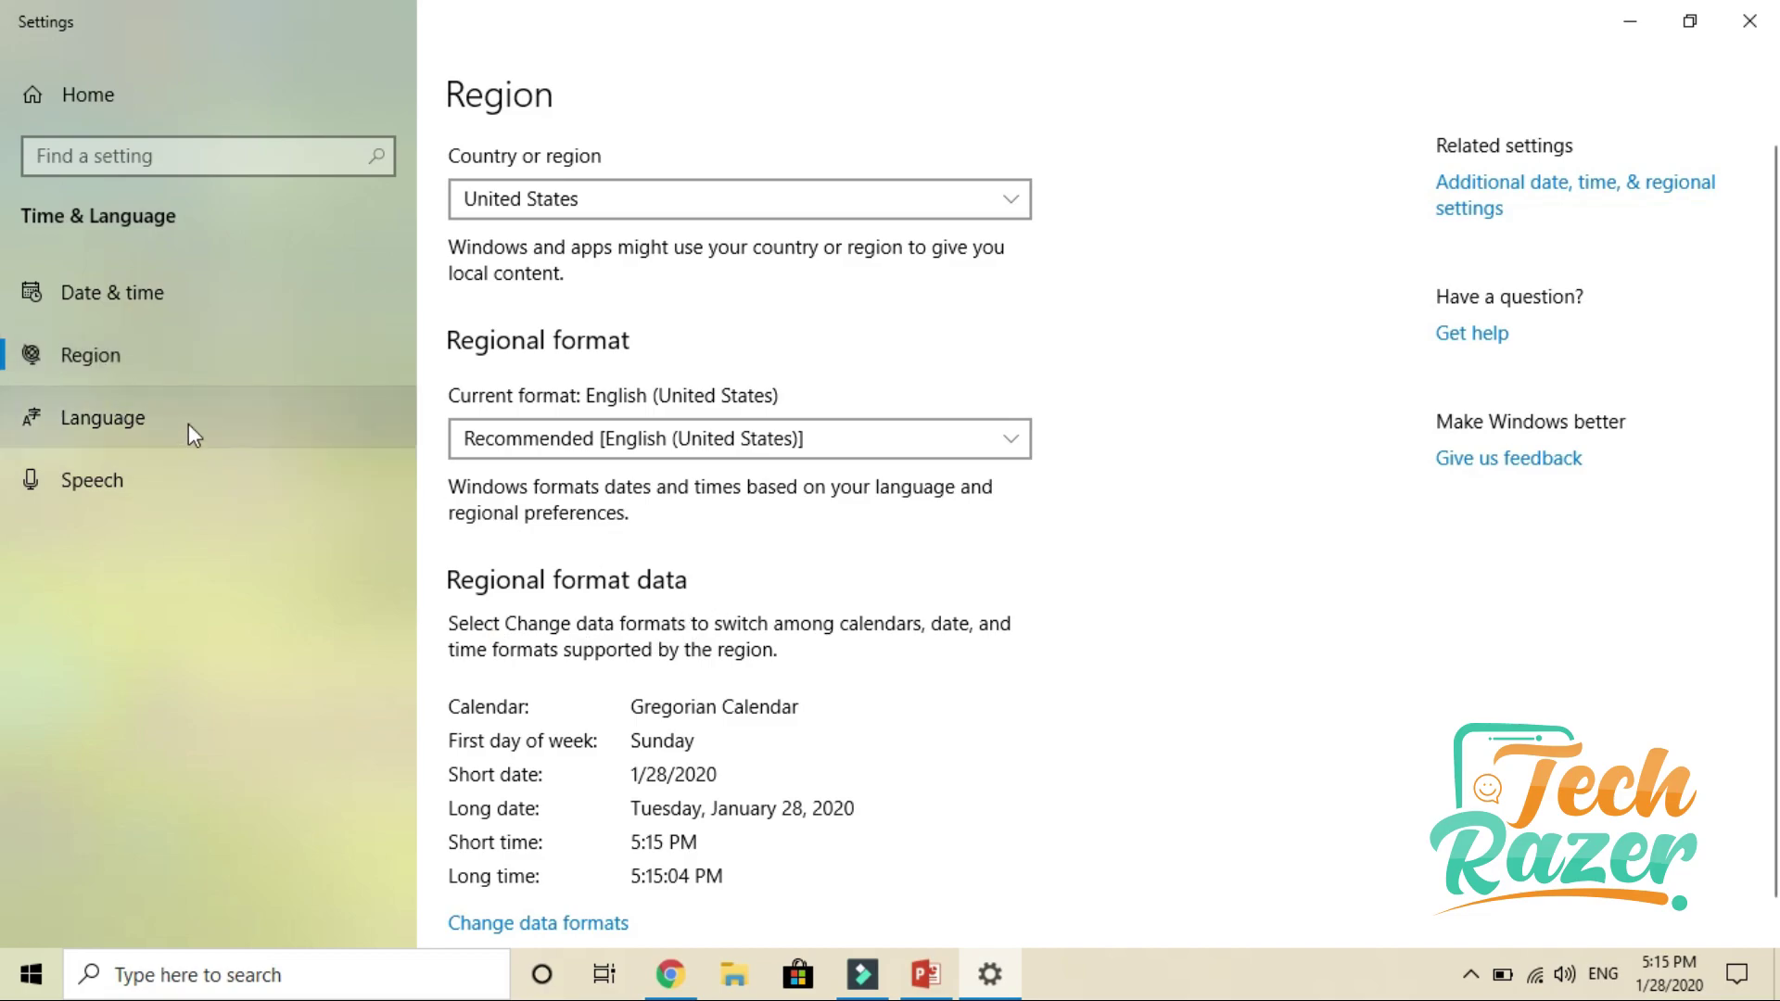
click(94, 475)
click(149, 480)
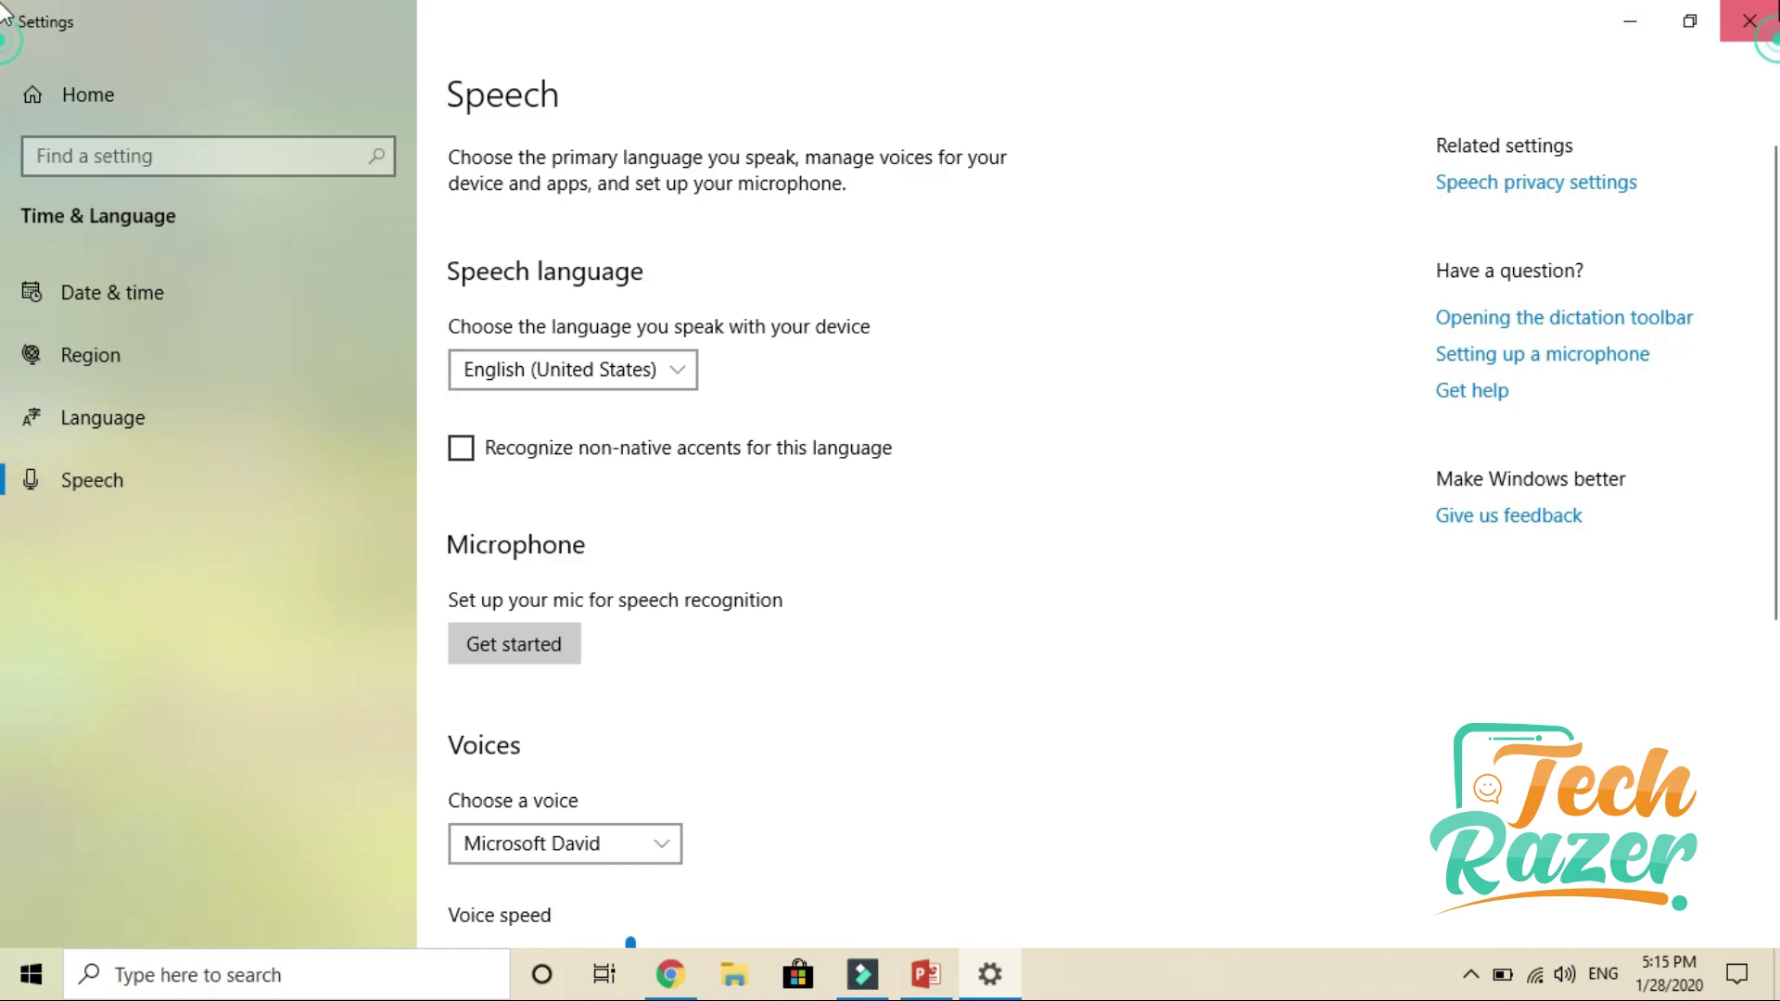
click(1749, 21)
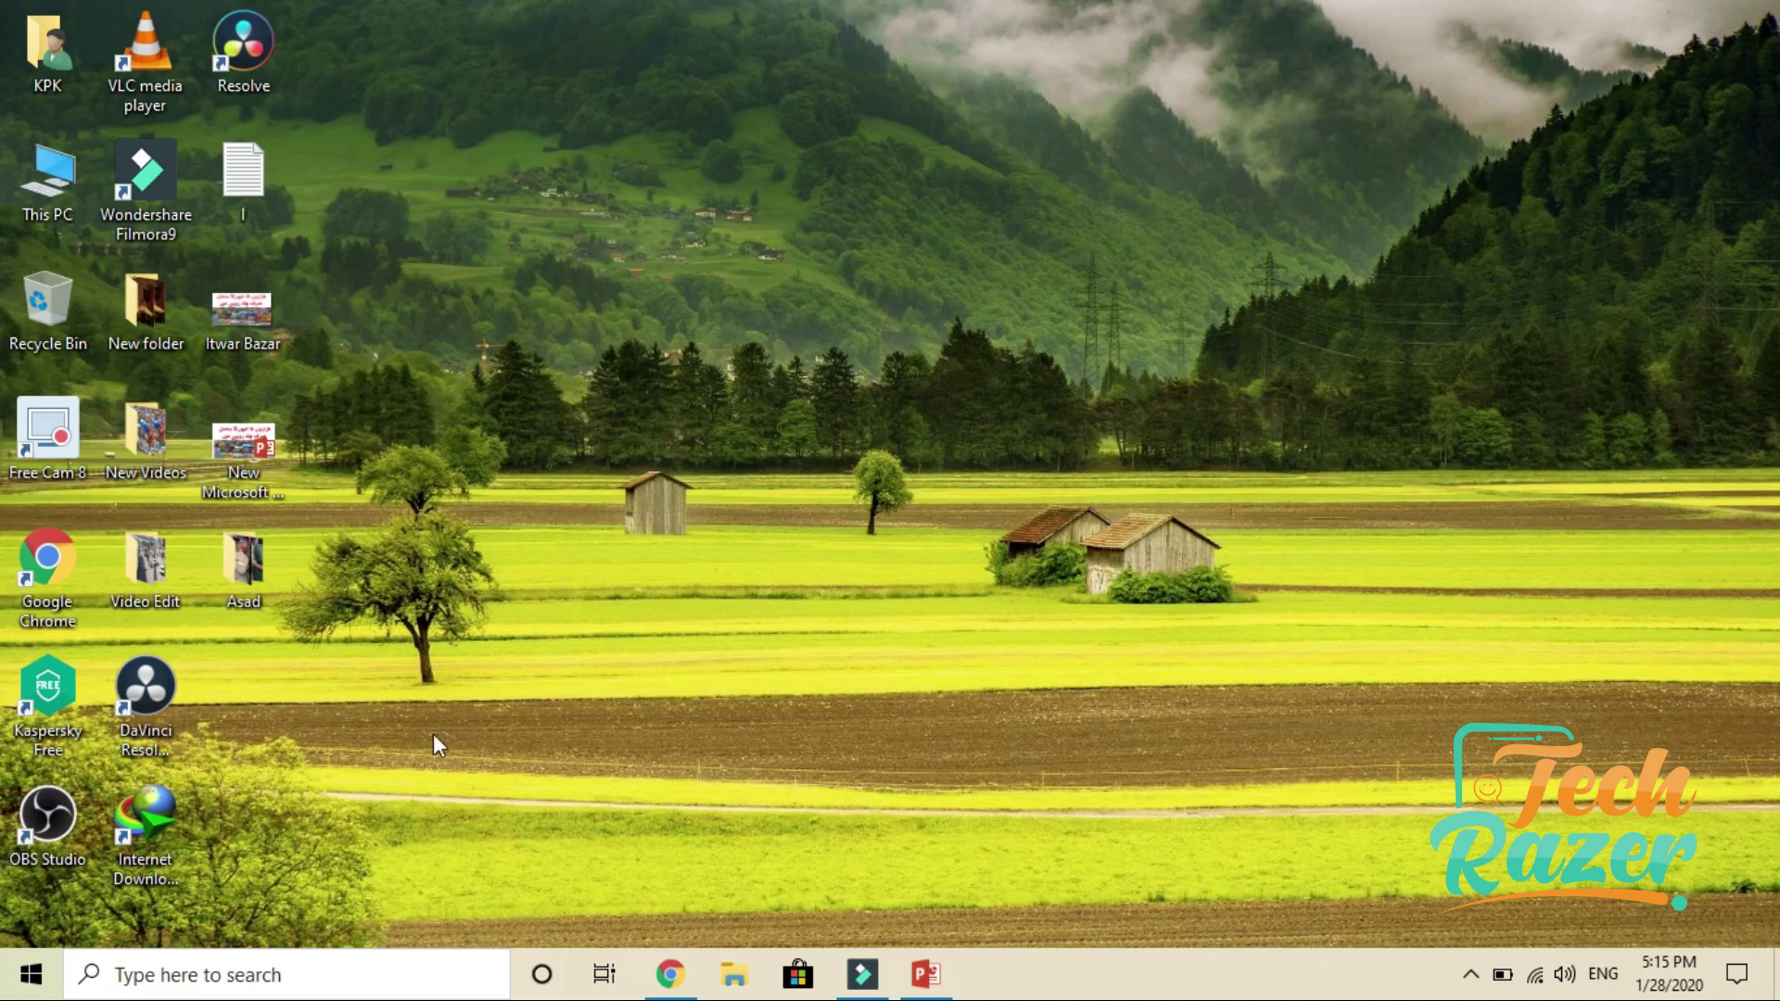
key(super+s)
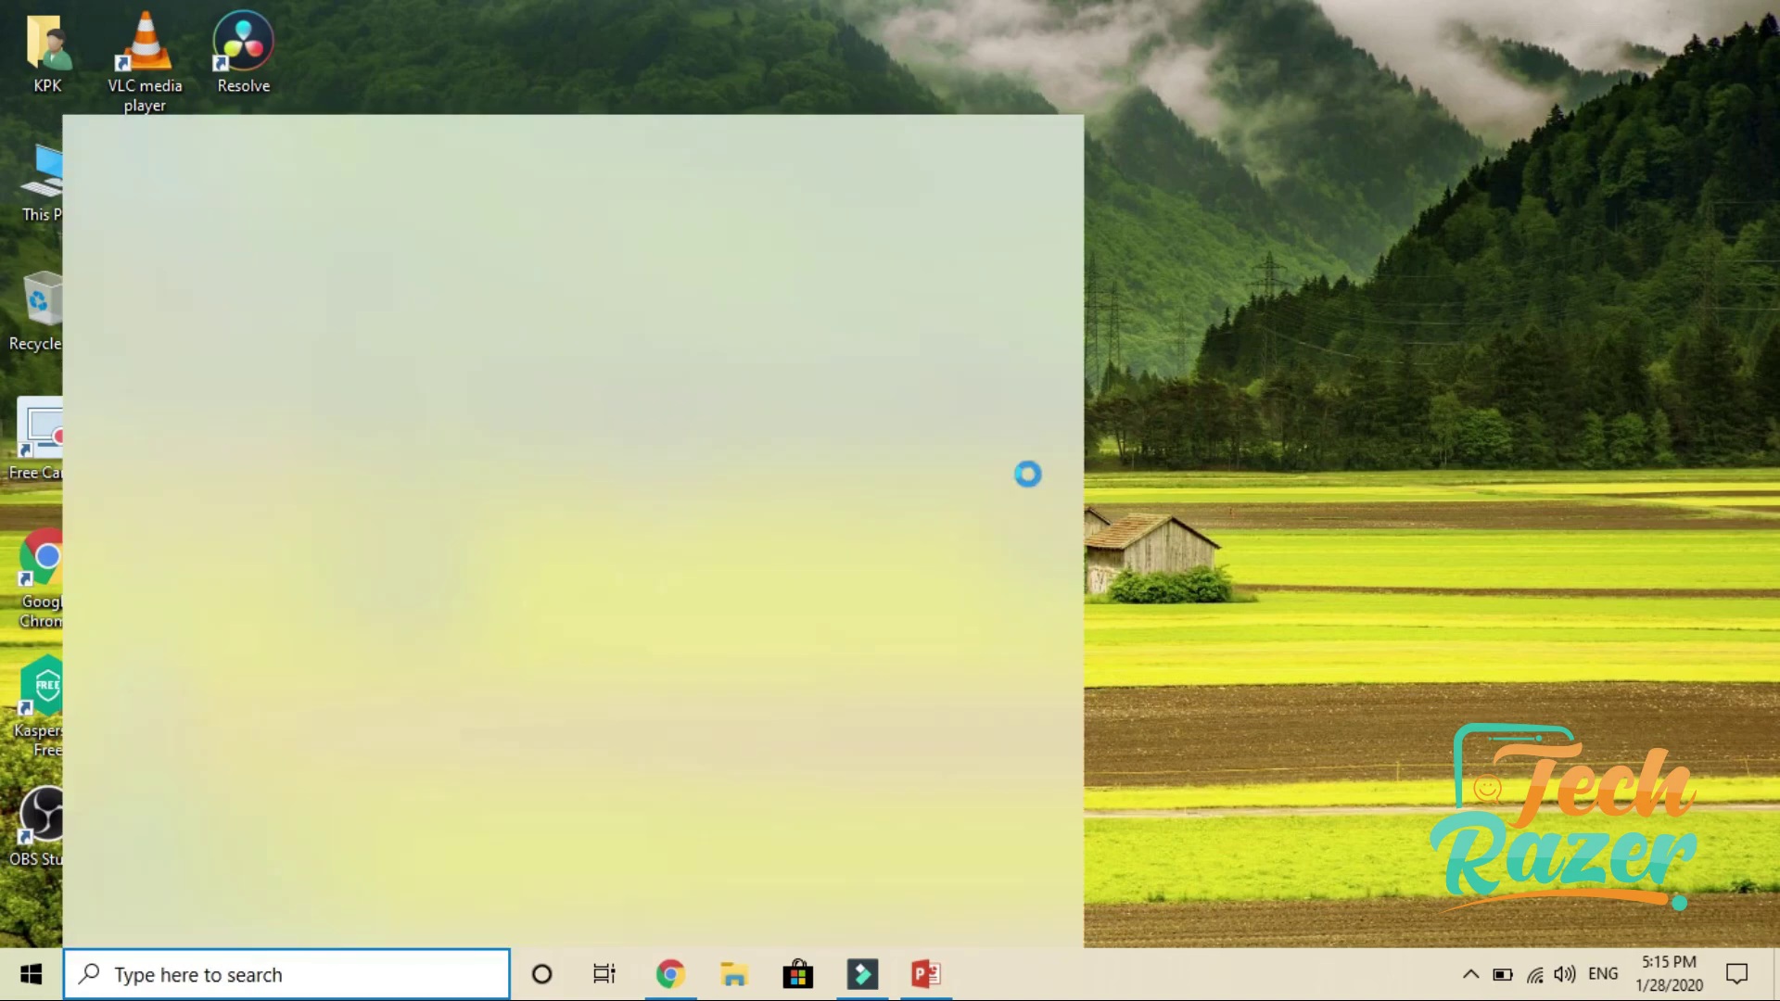
click(1046, 149)
click(1275, 242)
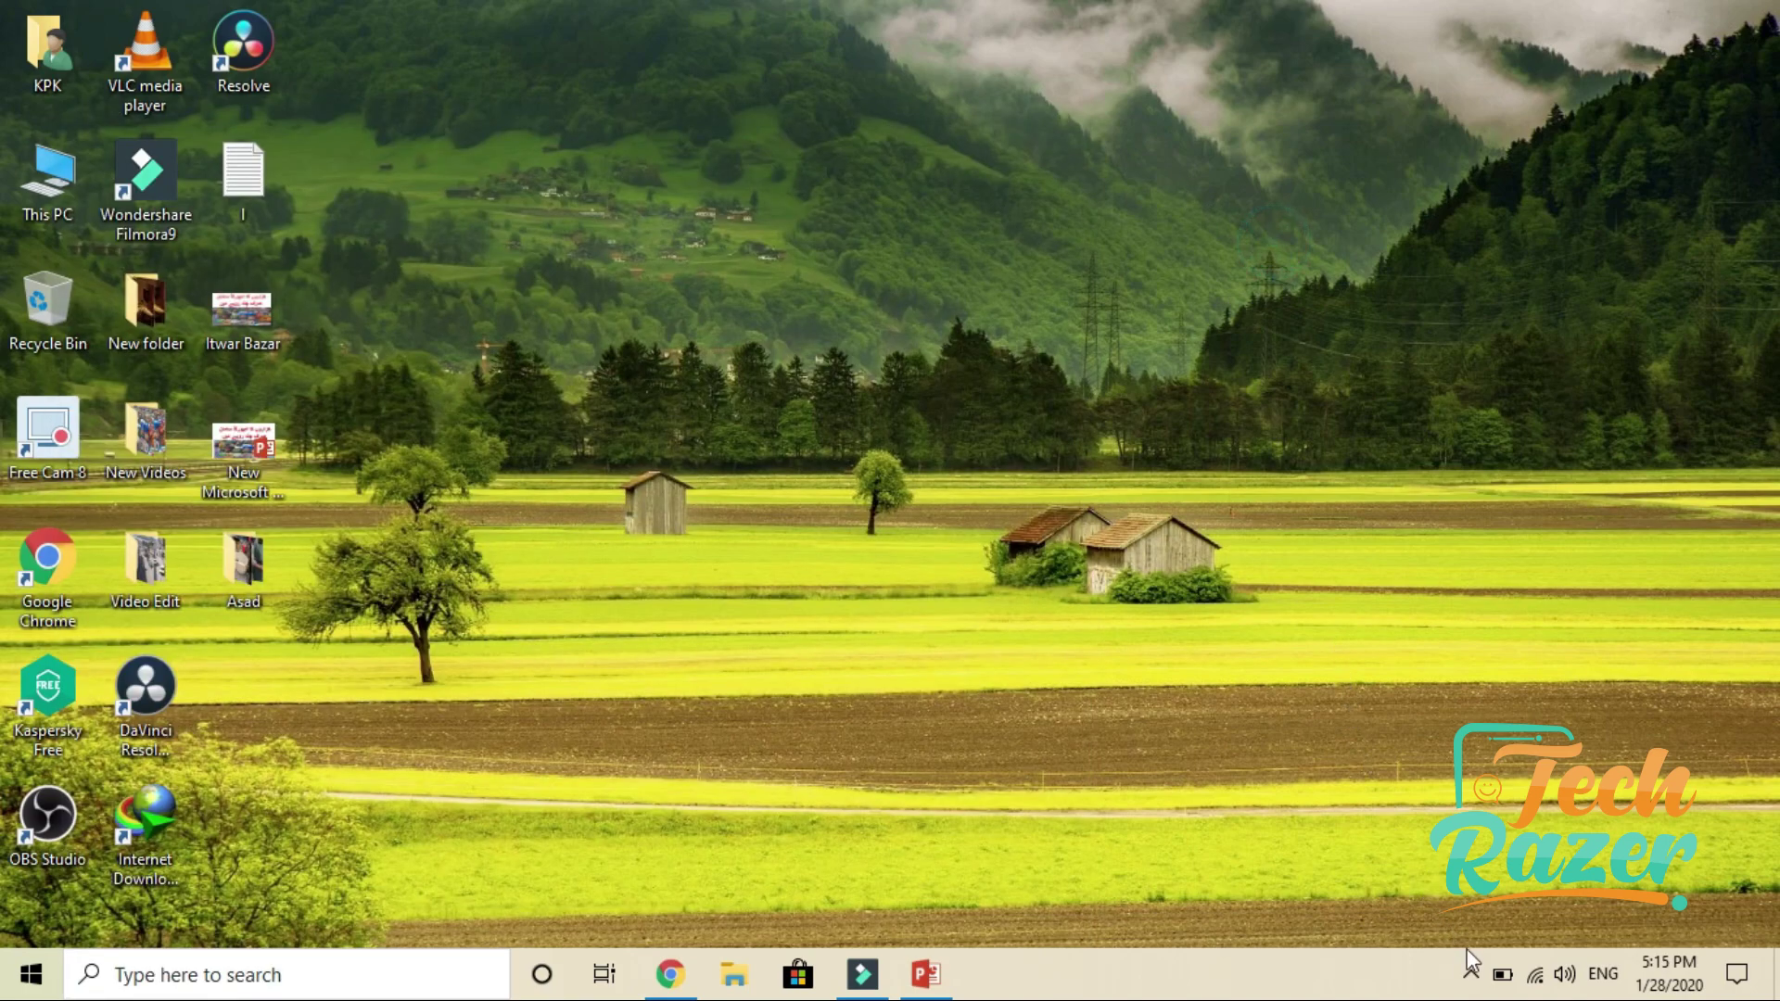
- Open the screen recorder's control window from the hidden notification-area items
click(1470, 972)
right_click(1552, 870)
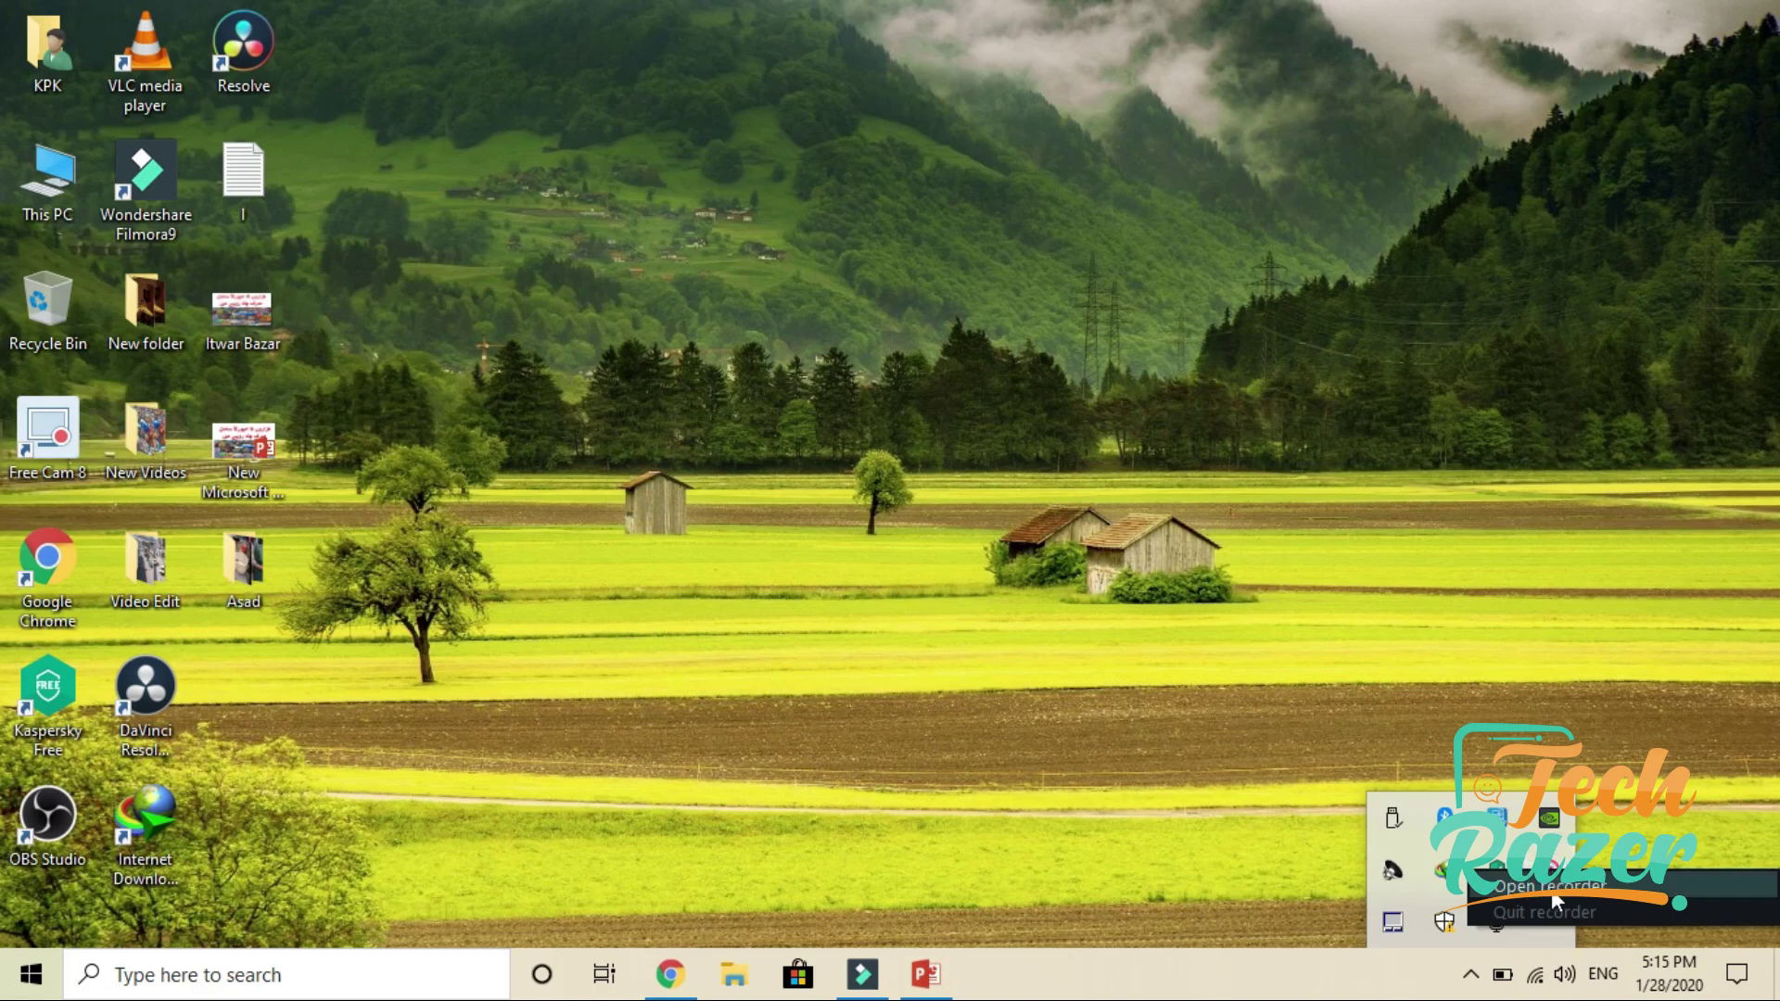
click(1552, 892)
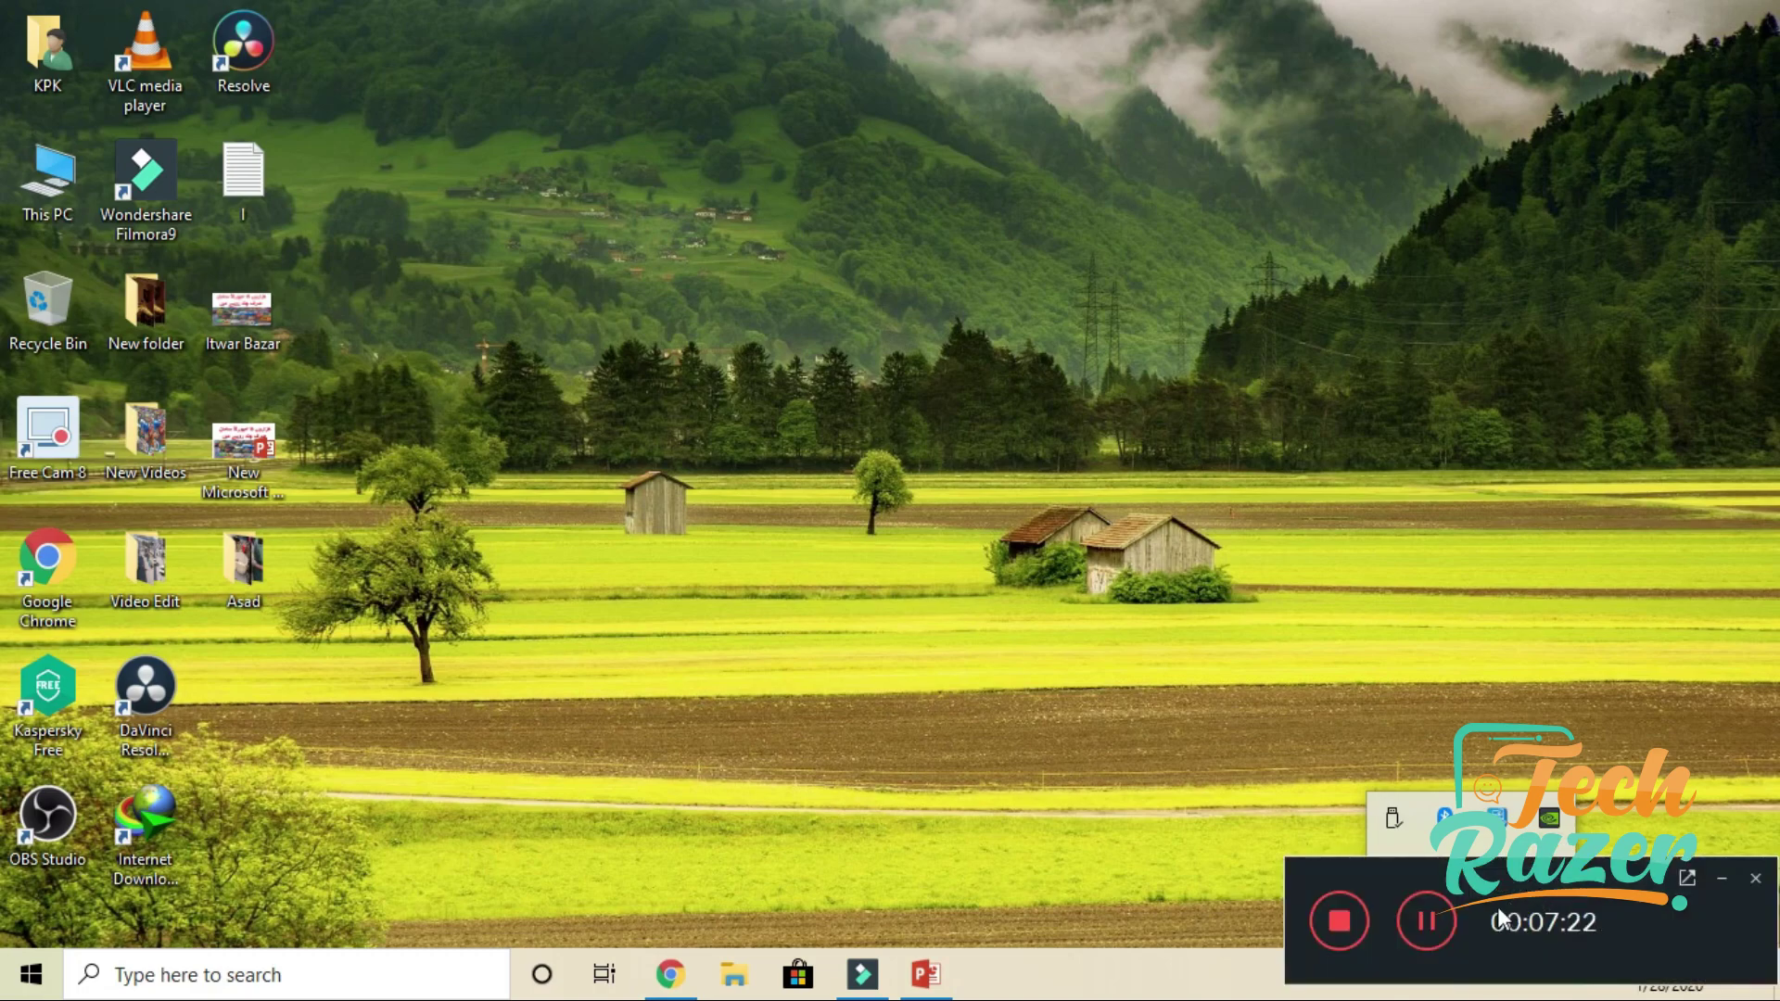